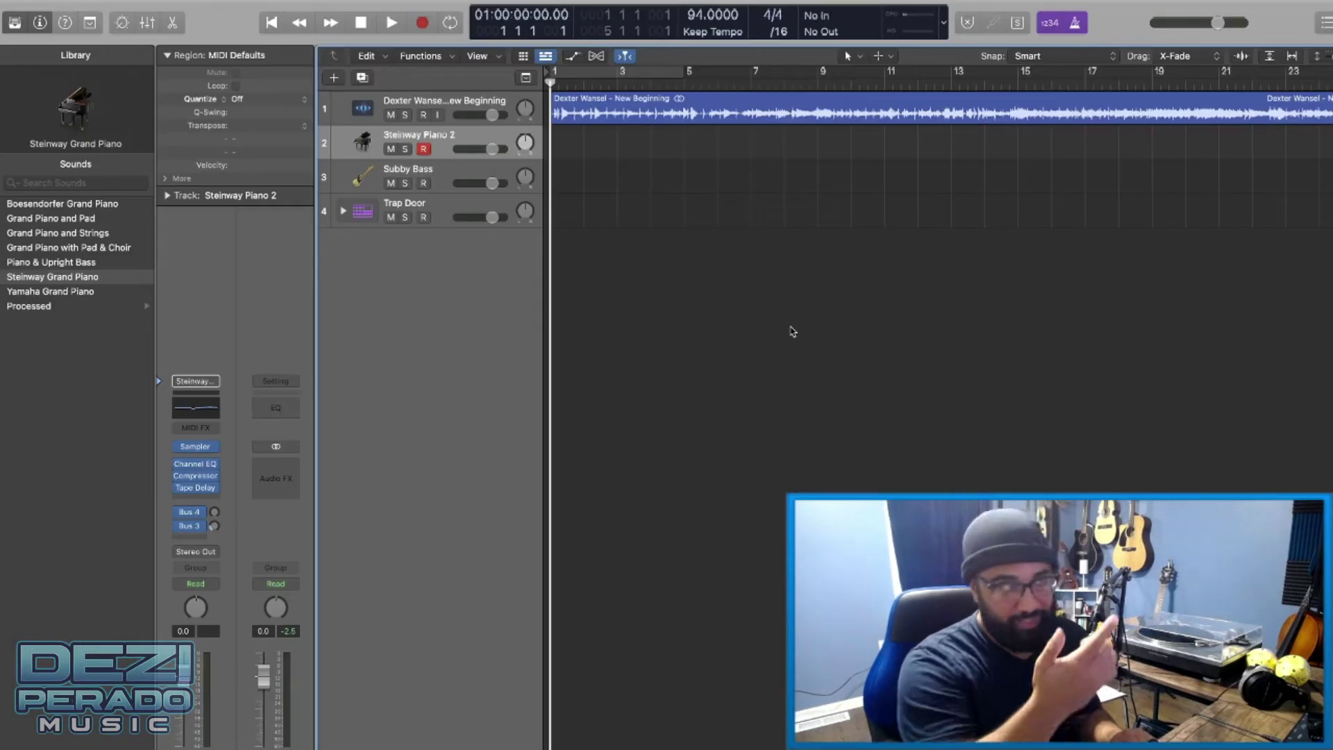
# - Play back the opening bars of the Dexter Wansel - New Beginning sample
pyautogui.press('space')
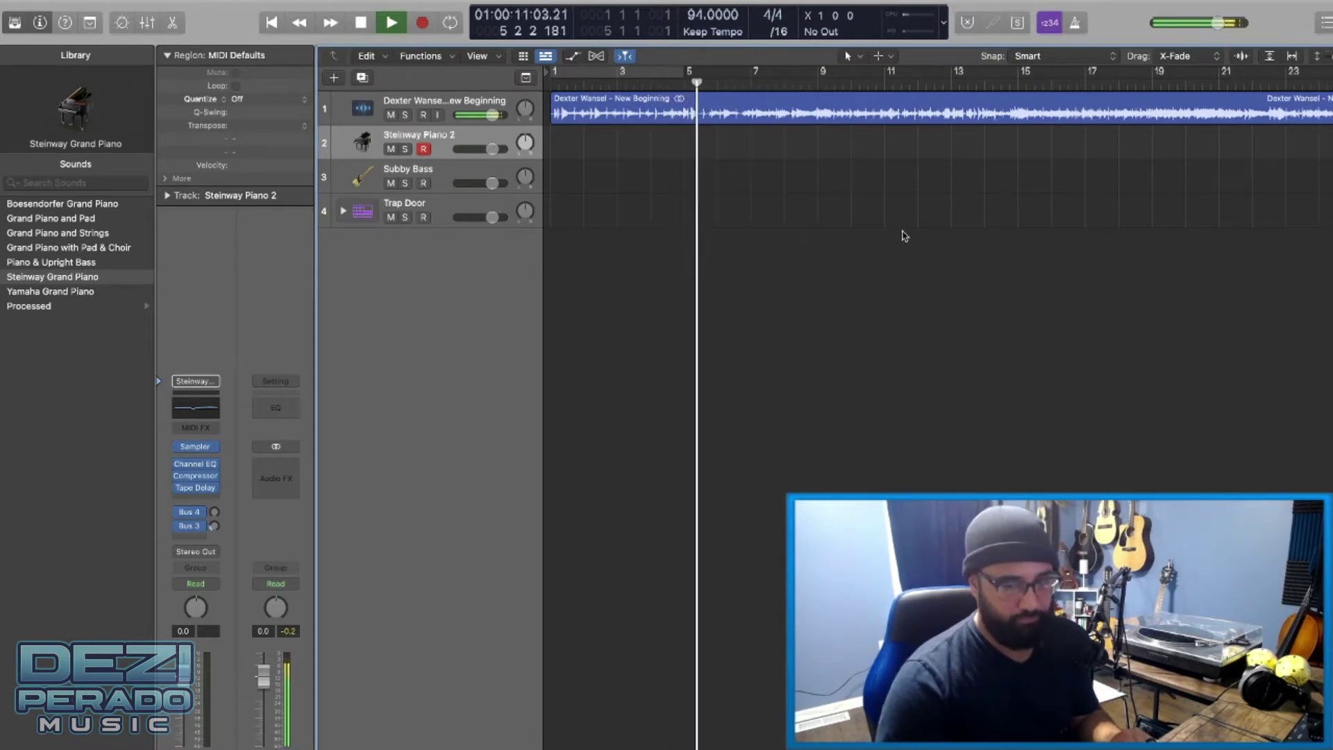
pyautogui.press('space')
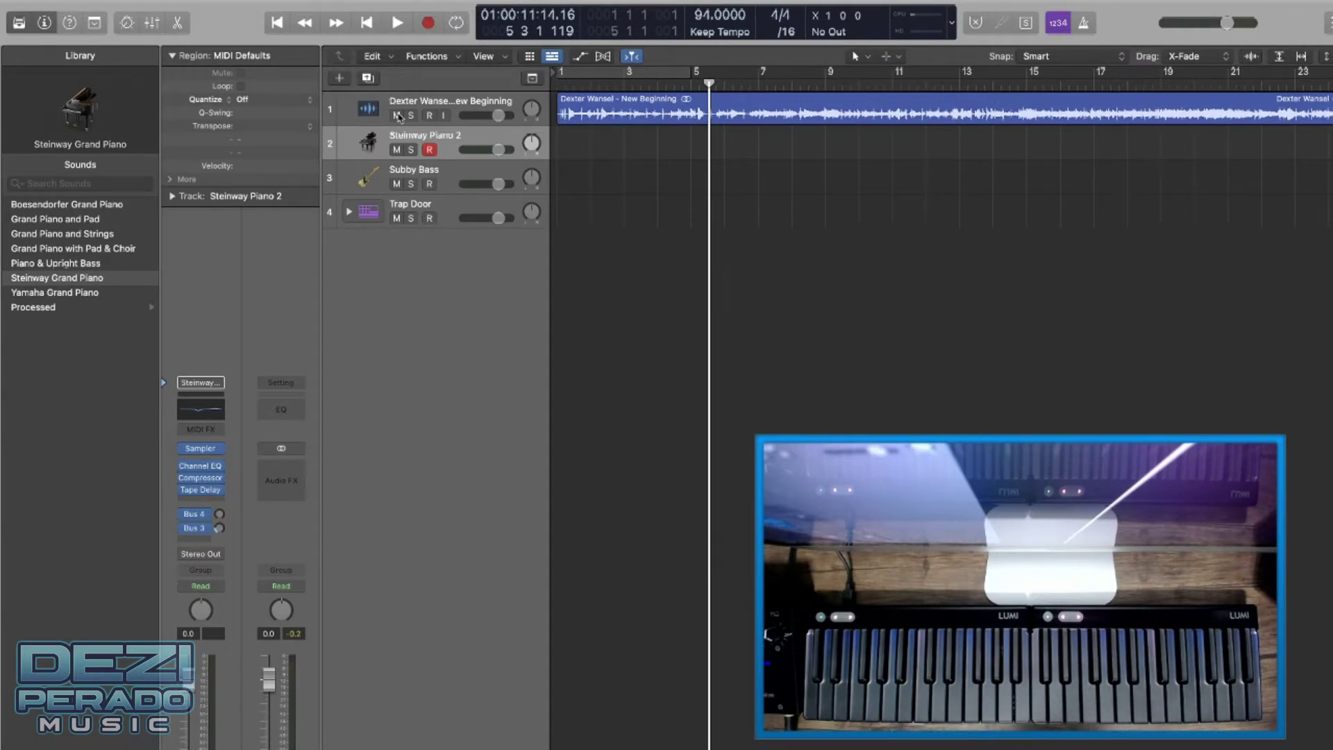
# - Mute the New Beginning sample track and record a two-bar chord part on the Steinway Piano 2 track from bar 1
pyautogui.click(396, 115)
pyautogui.click(427, 22)
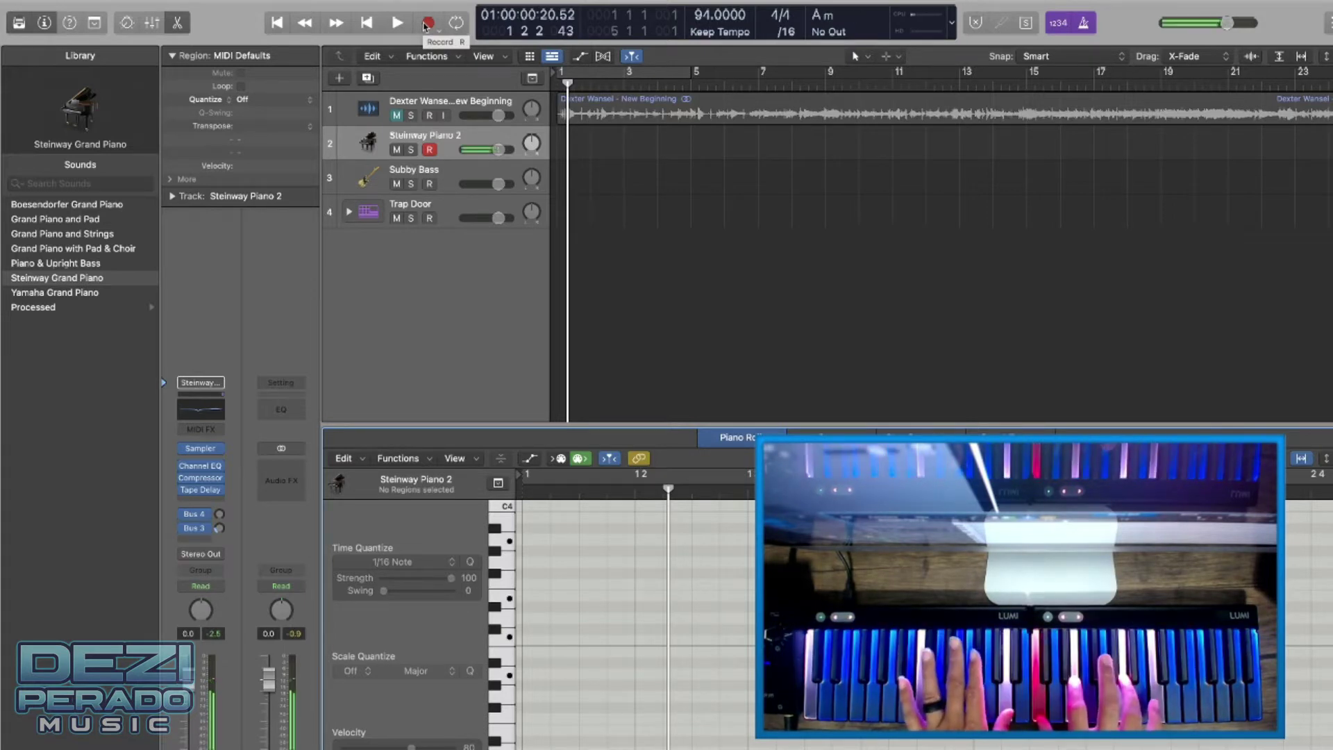
pyautogui.click(278, 23)
pyautogui.click(428, 23)
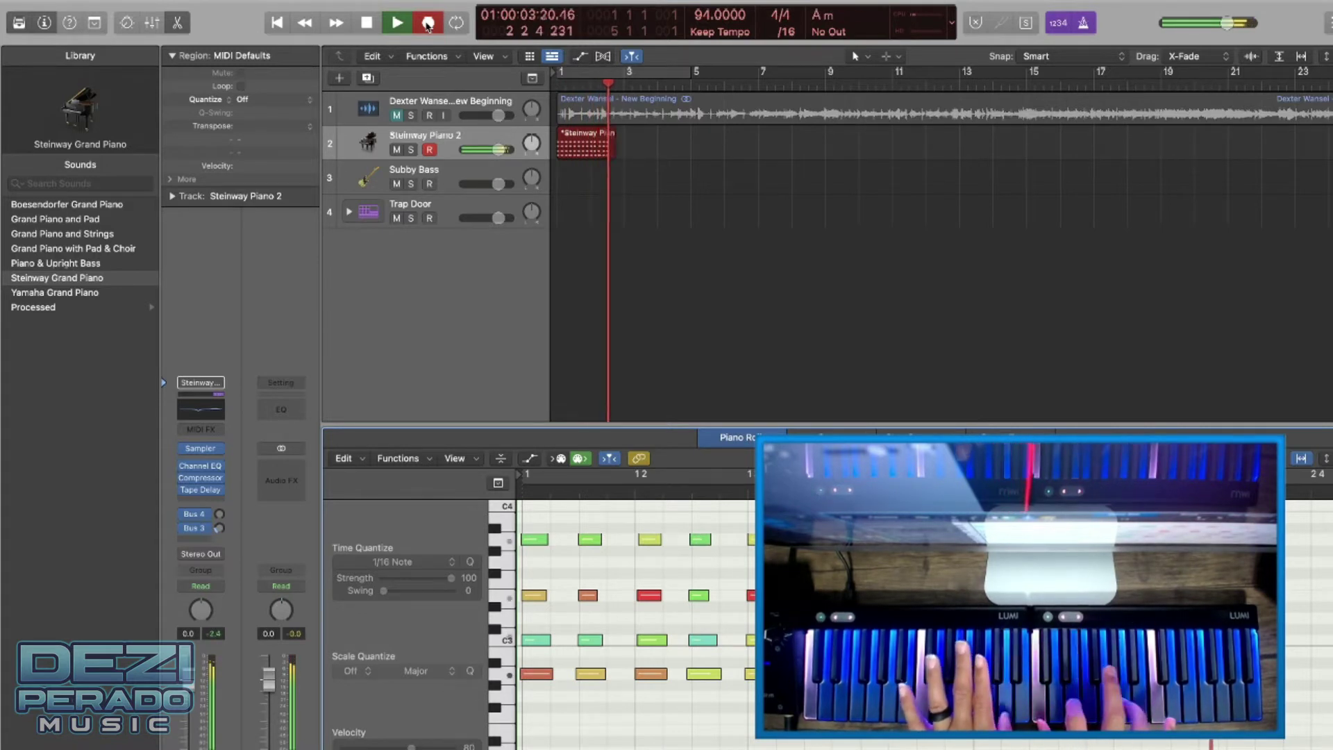
pyautogui.press('space')
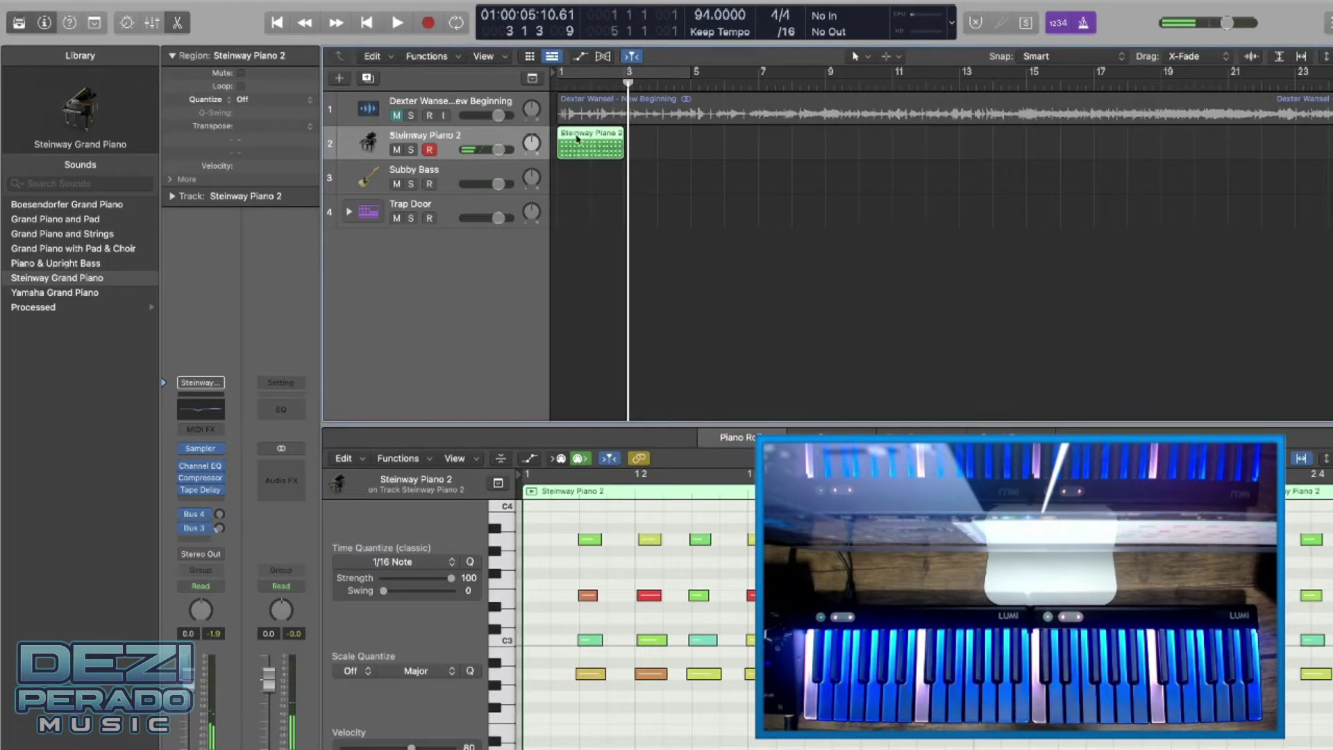
# - Quantize the recorded Steinway Piano 2 region to 1/16 Note and play it back from bar 1
pyautogui.click(275, 23)
pyautogui.click(275, 101)
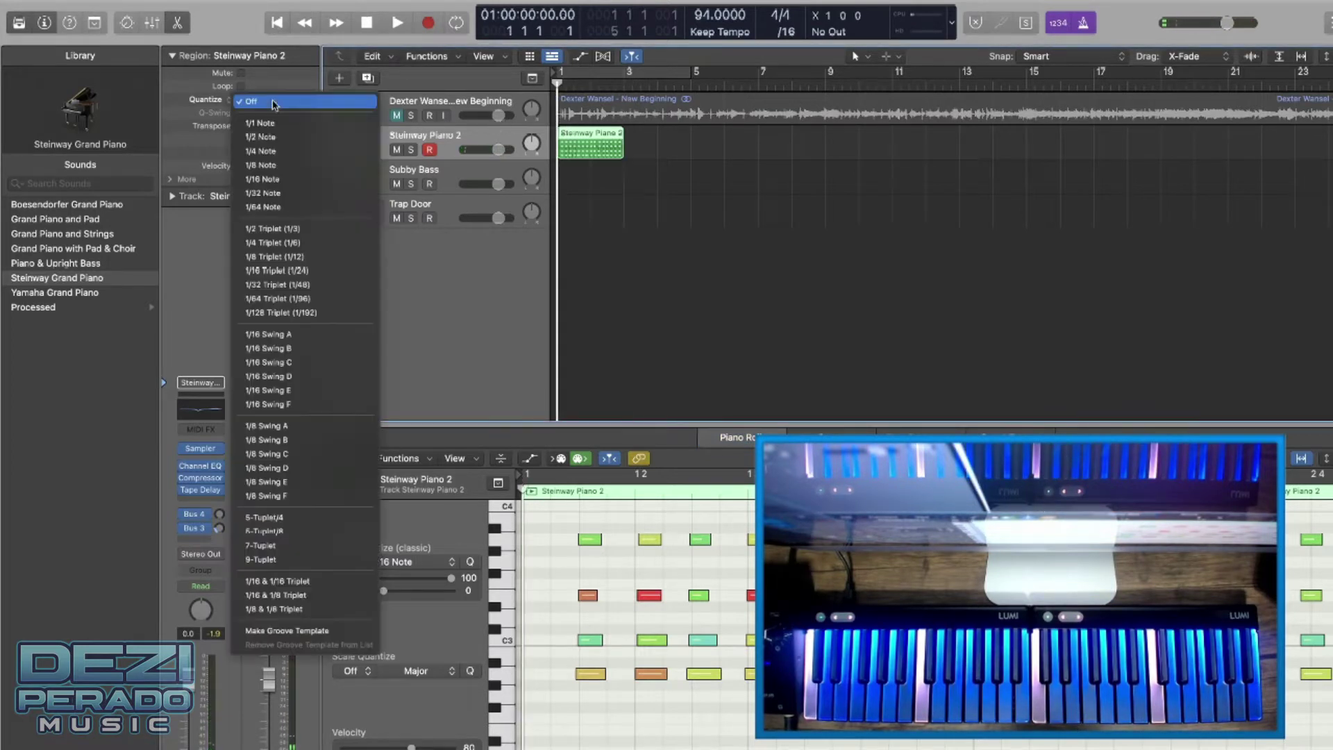
pyautogui.click(275, 168)
pyautogui.click(262, 100)
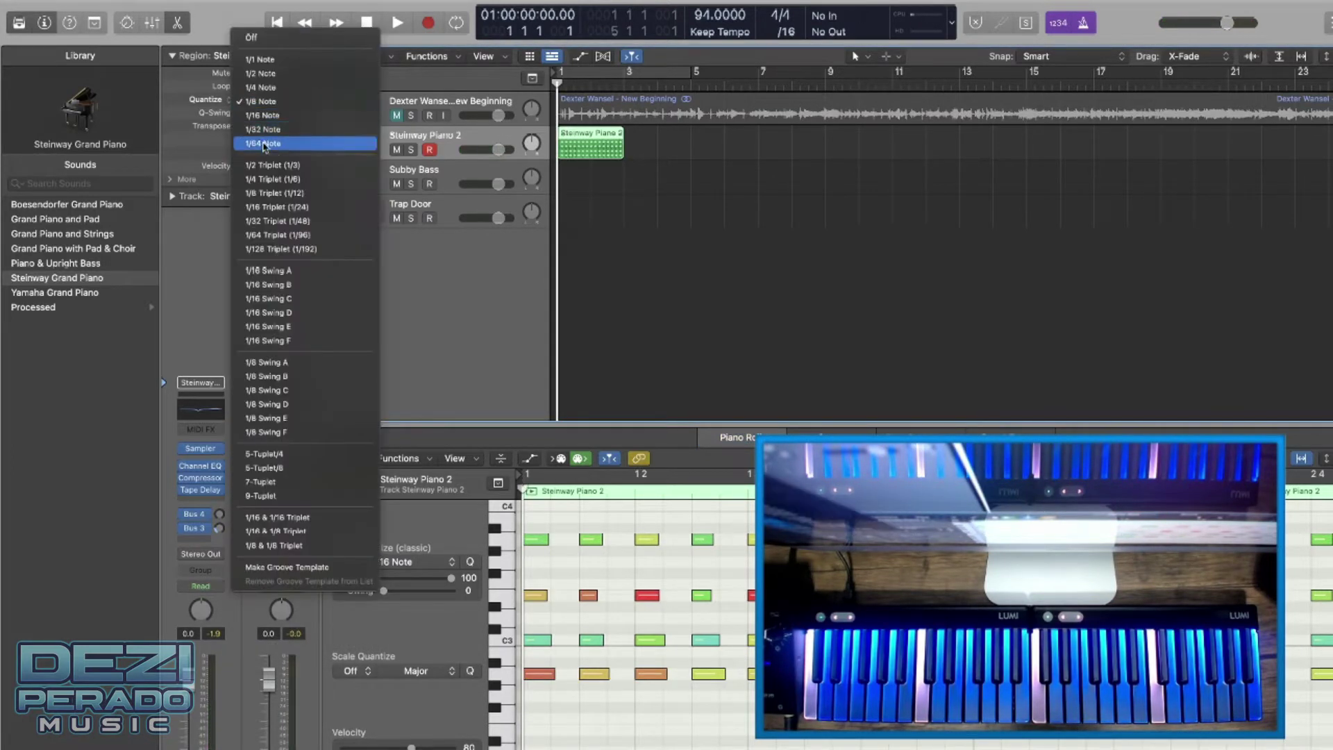
pyautogui.click(270, 117)
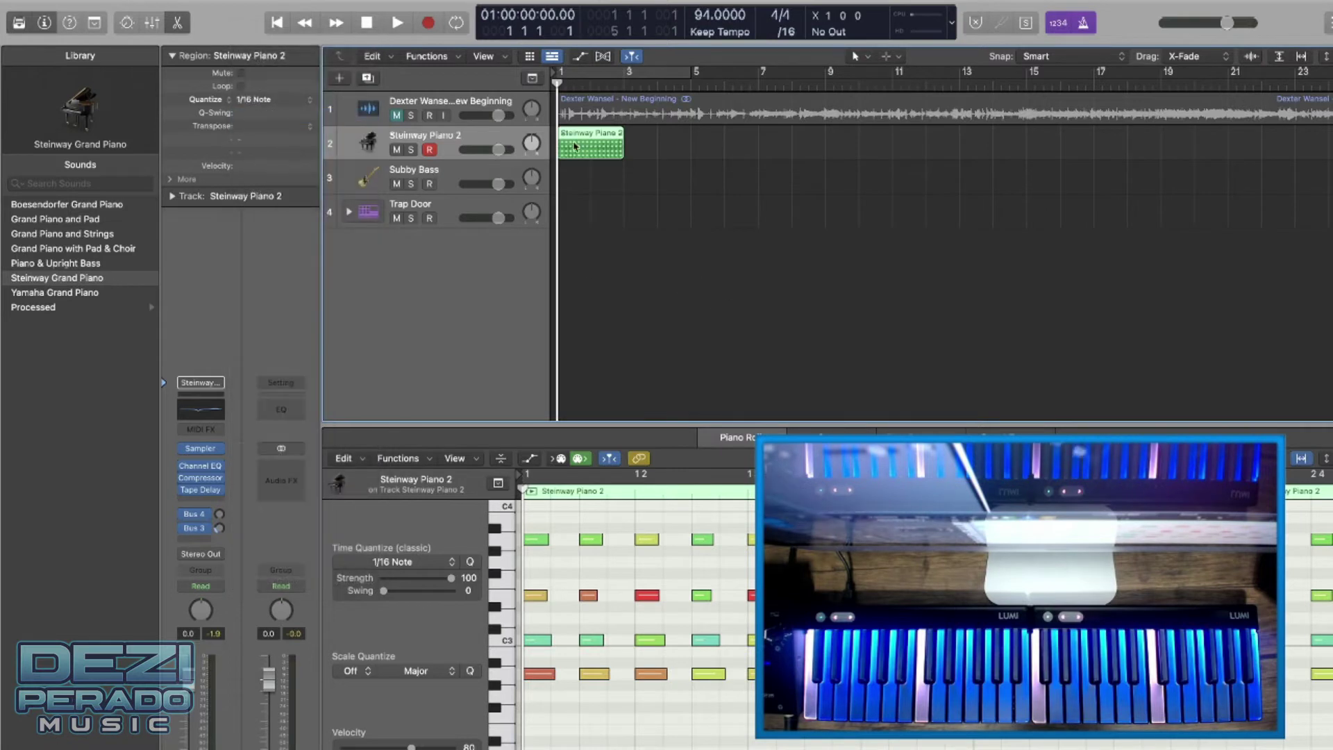
pyautogui.press('space')
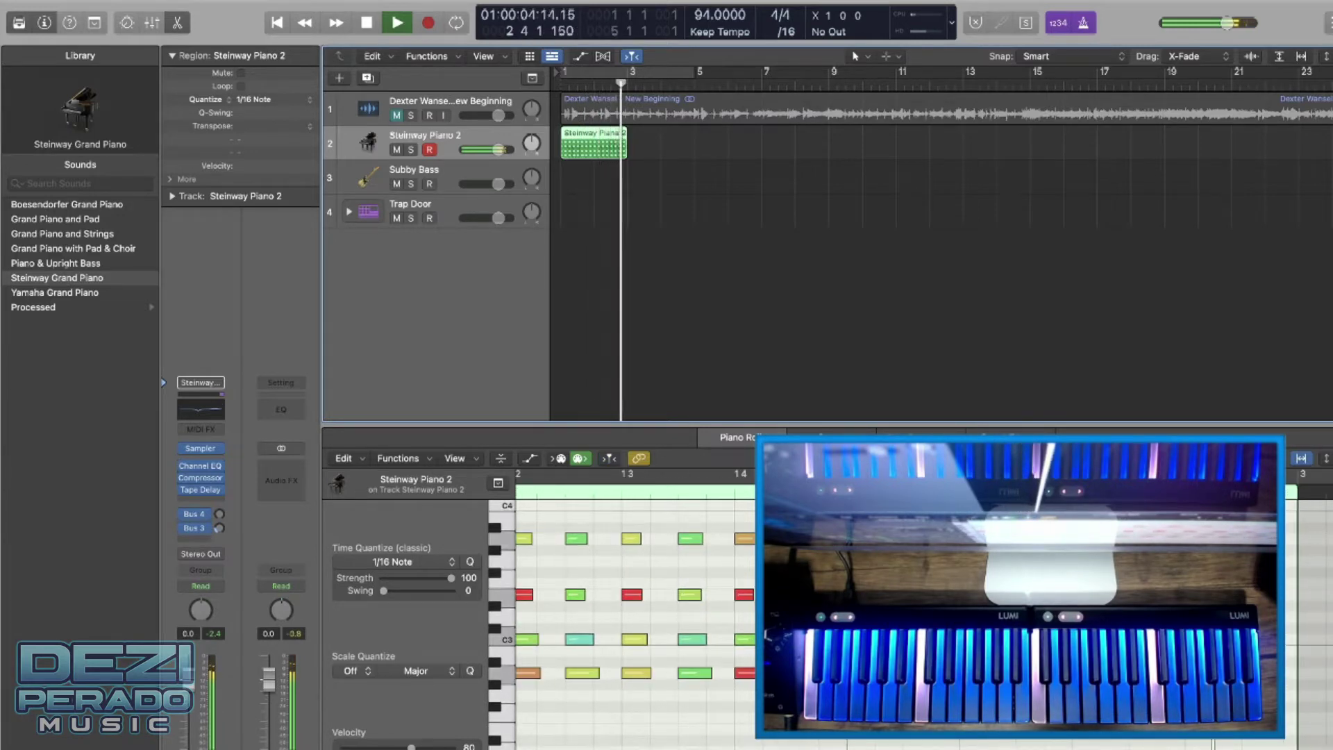
pyautogui.press('space')
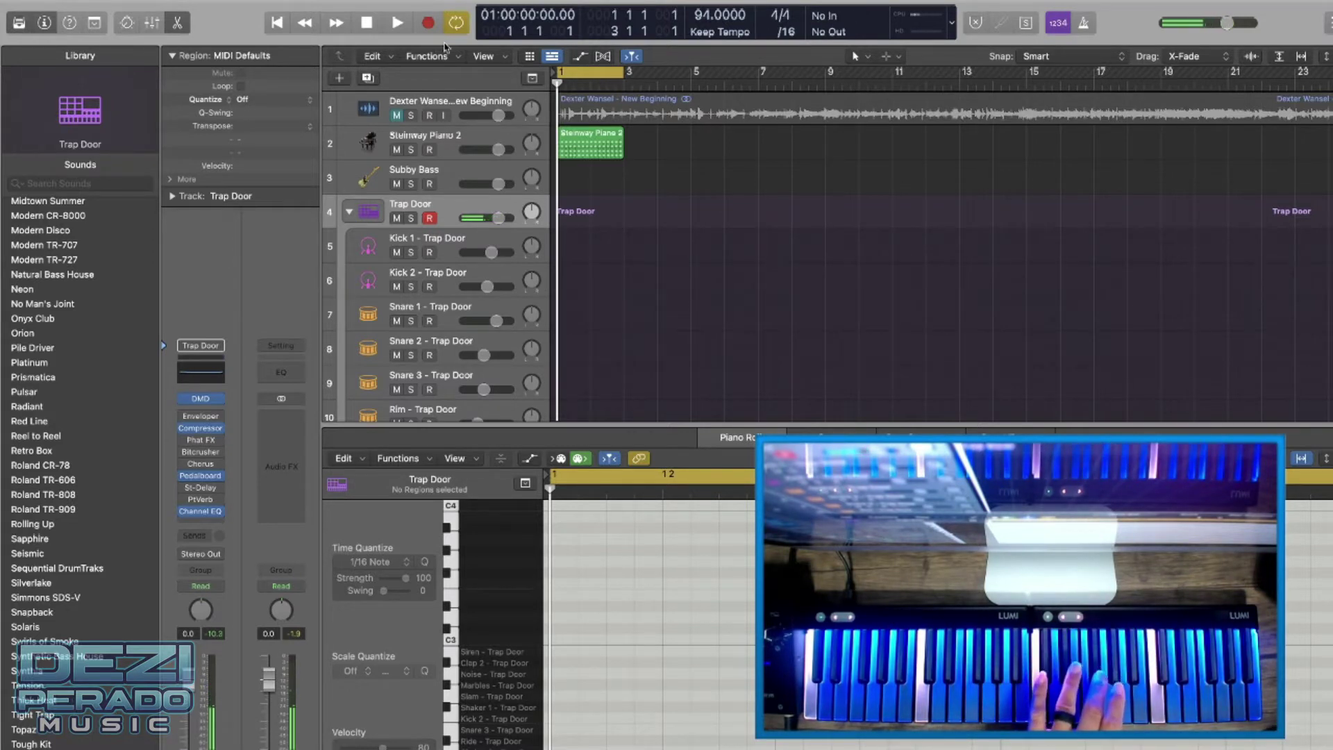
# - Record a hi-hat pattern on the Trap Door track over the cycled bars 1 and 2 and overdub a kick part
pyautogui.click(426, 24)
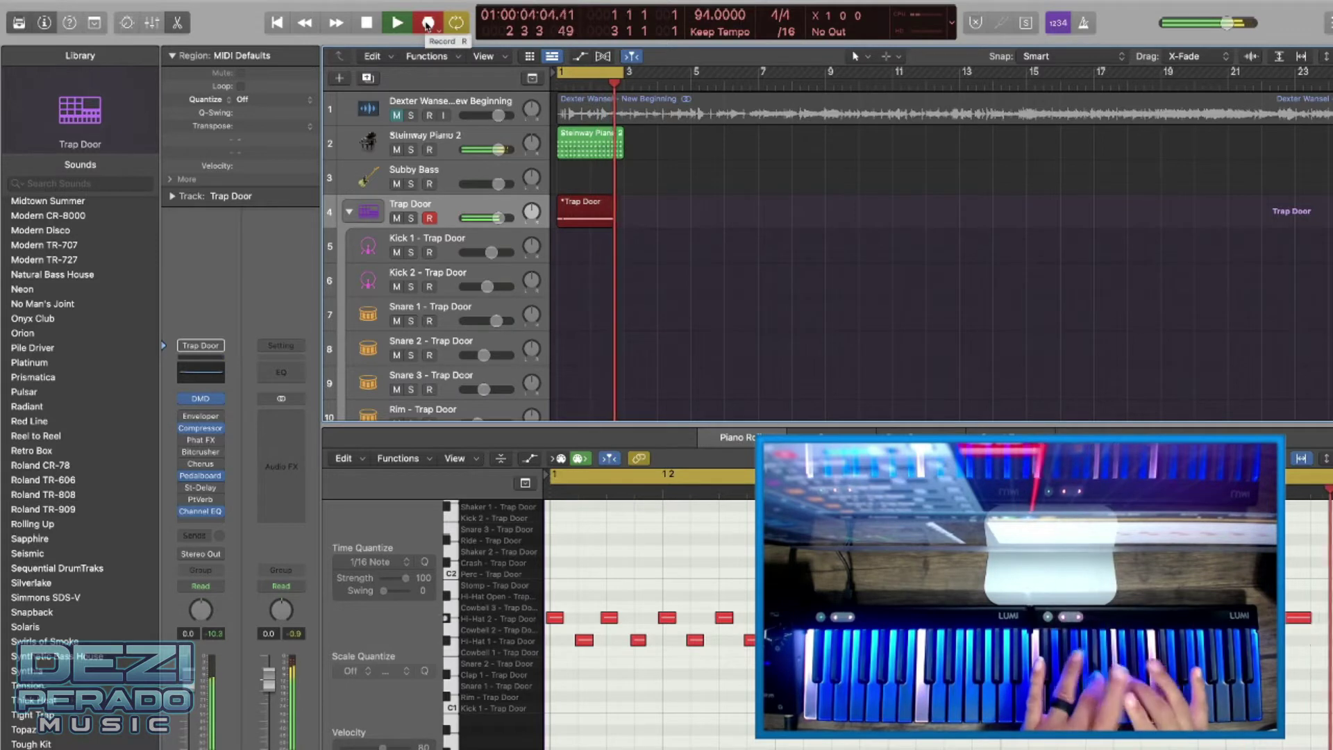
pyautogui.press('space')
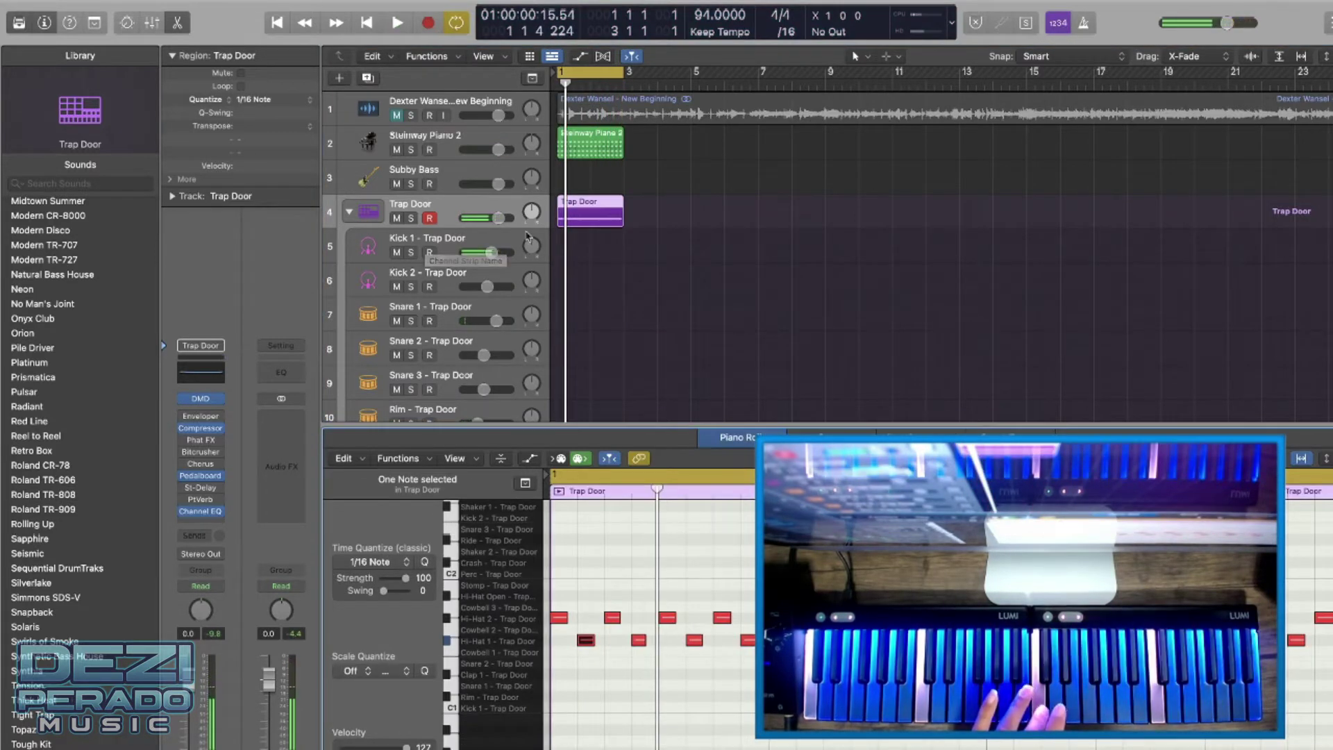
pyautogui.click(428, 23)
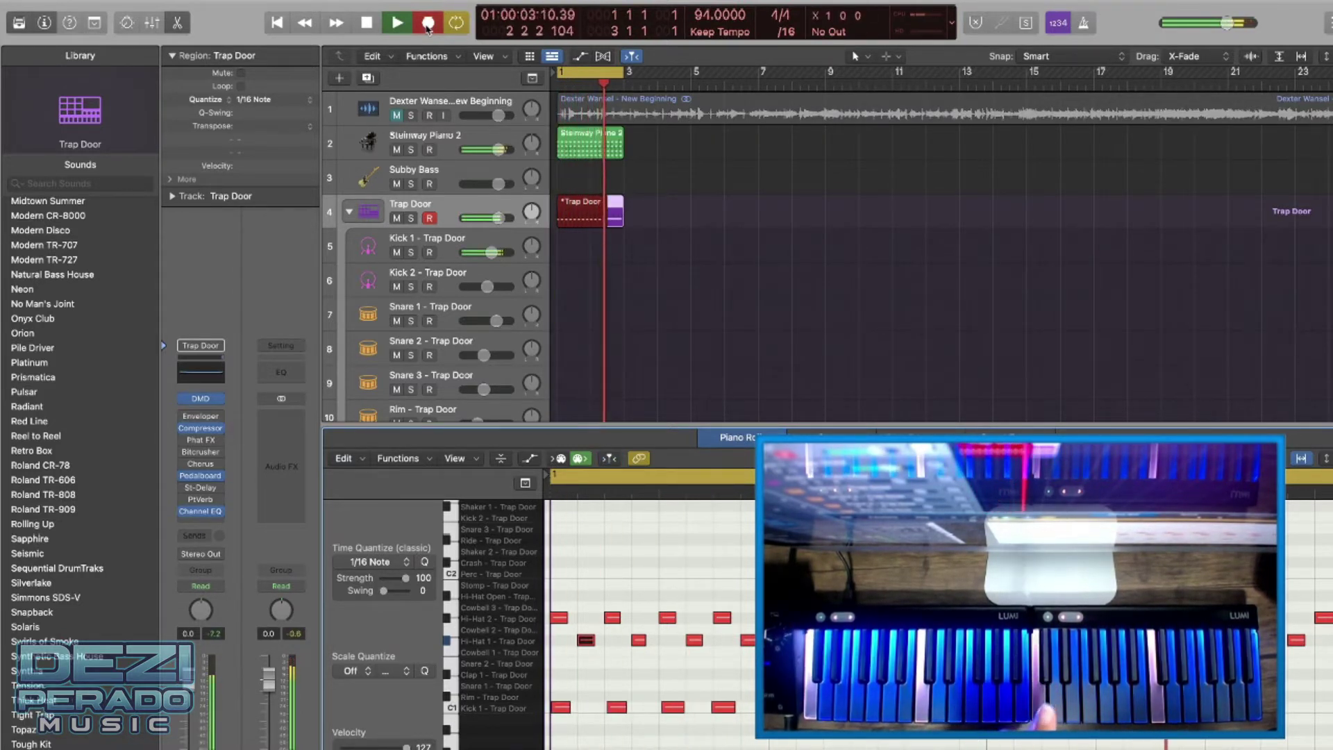
pyautogui.press('space')
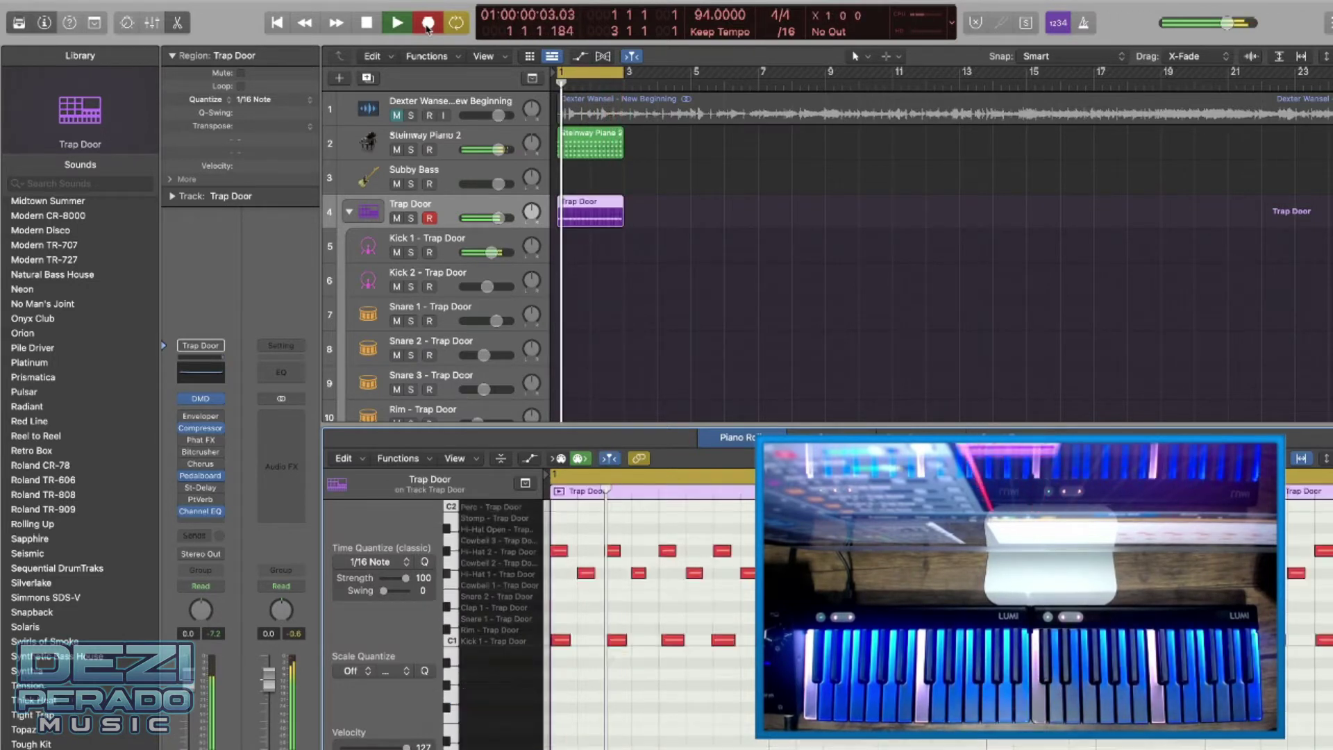
# - Turn off cycling and record a kick, snare and hi-hat performance on the Trap Door track from bar 3 to bar 8
pyautogui.moveTo(590, 73); pyautogui.dragTo(614, 250)
pyautogui.click(620, 82)
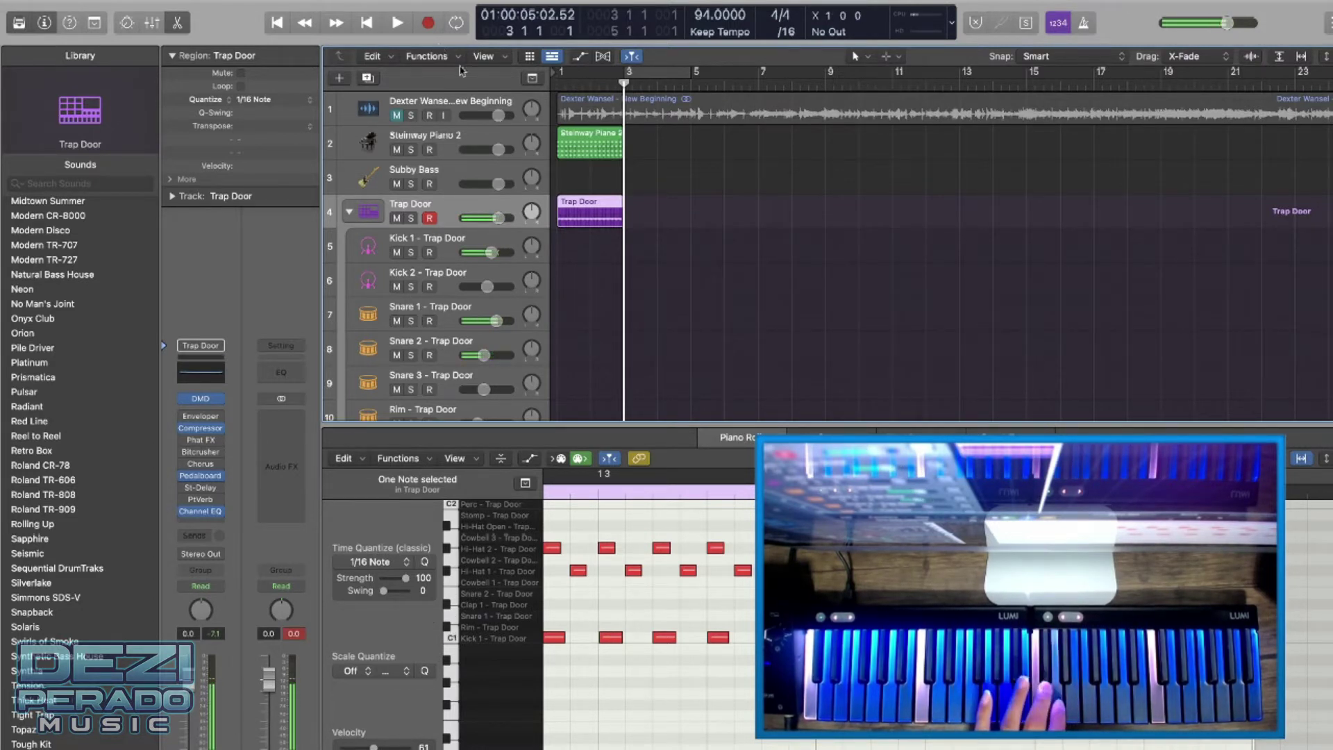
pyautogui.click(429, 24)
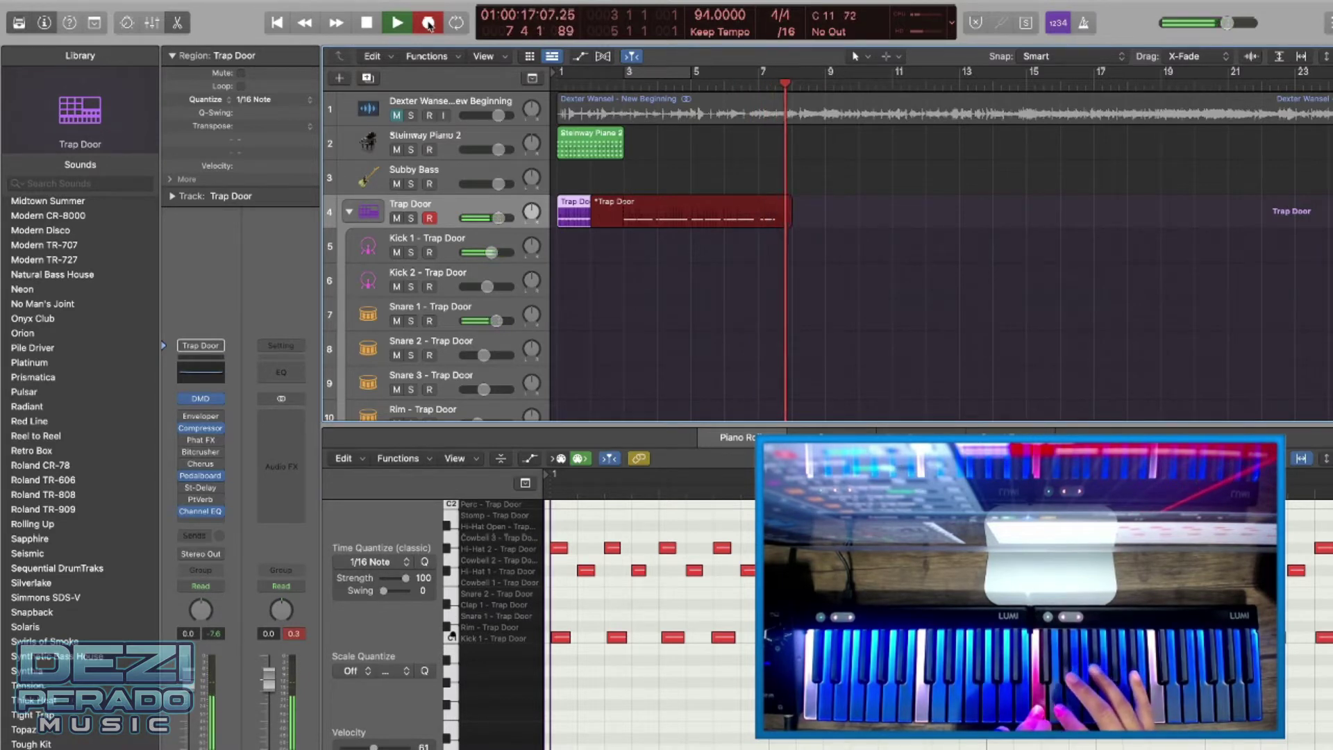
pyautogui.press('space')
pyautogui.click(428, 23)
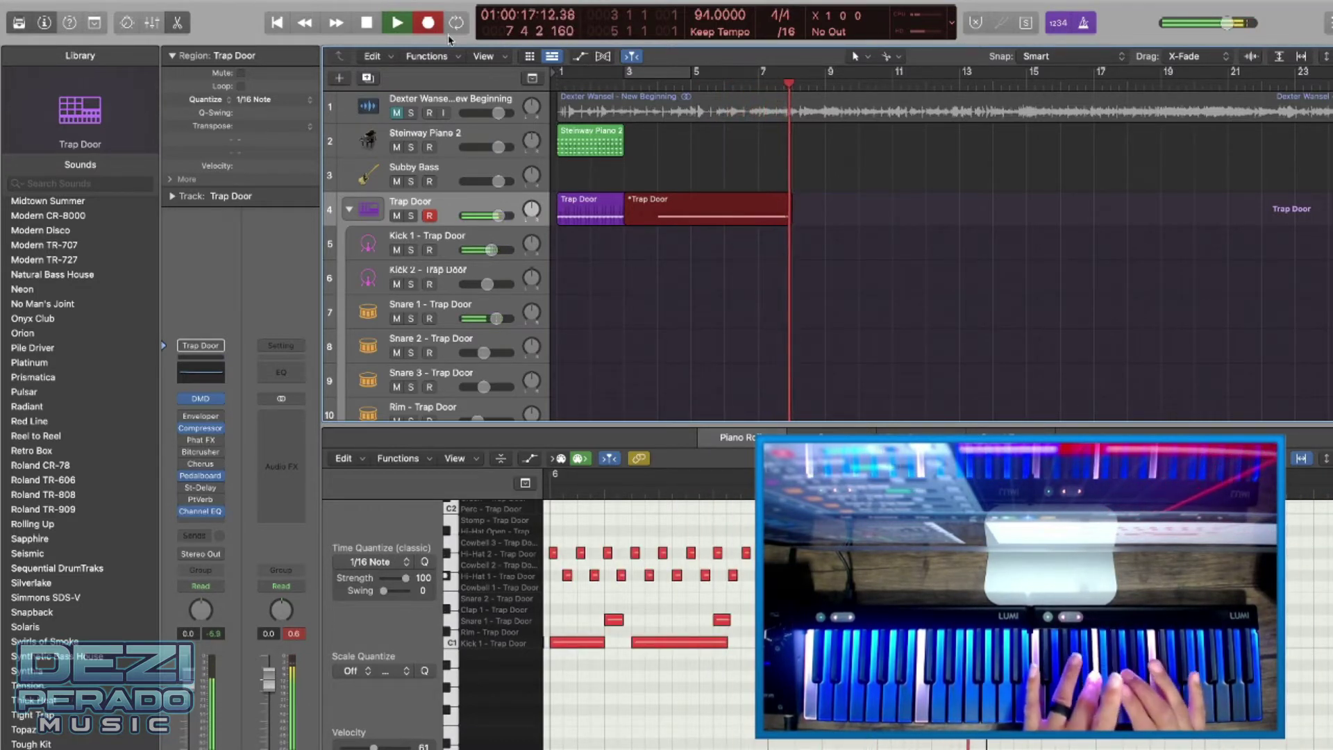
pyautogui.press('space')
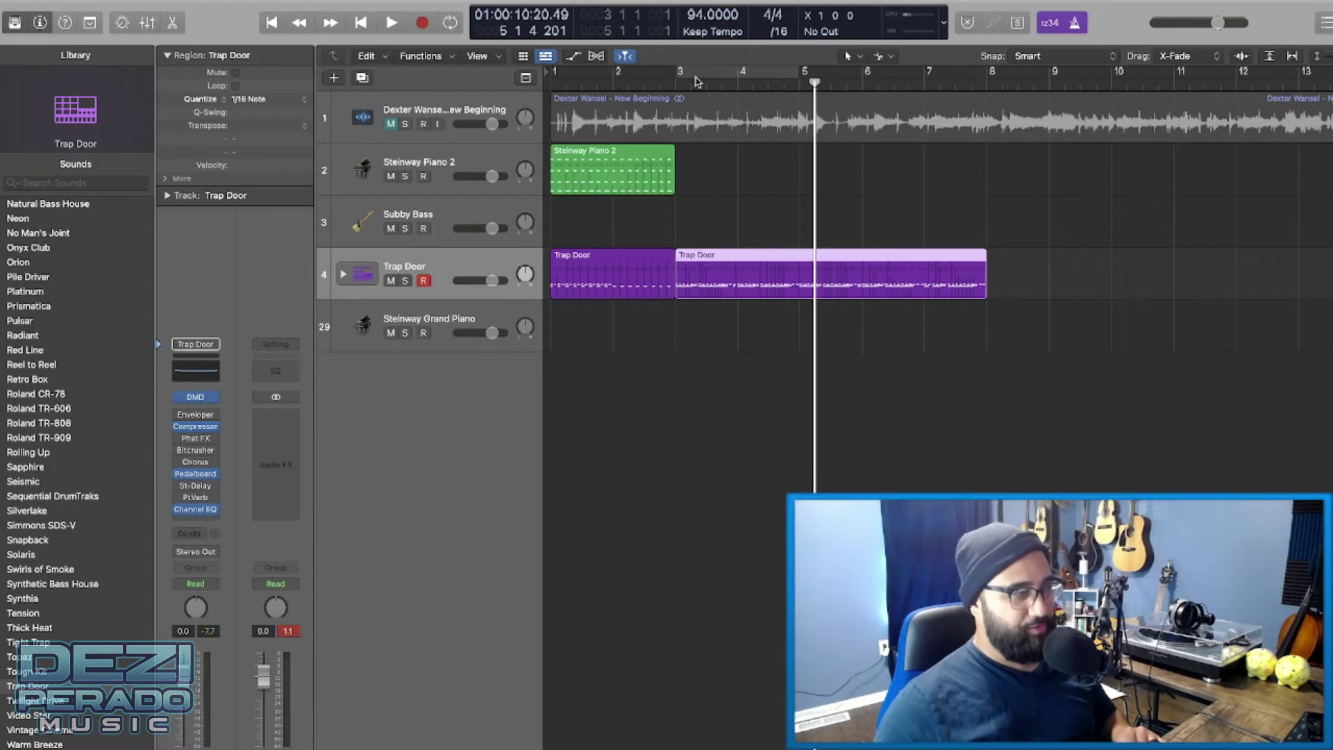
# - Set the cycle range to bars 3 through 8 and play back the recorded drum pattern
pyautogui.moveTo(698, 82); pyautogui.dragTo(979, 82)
pyautogui.press('space')
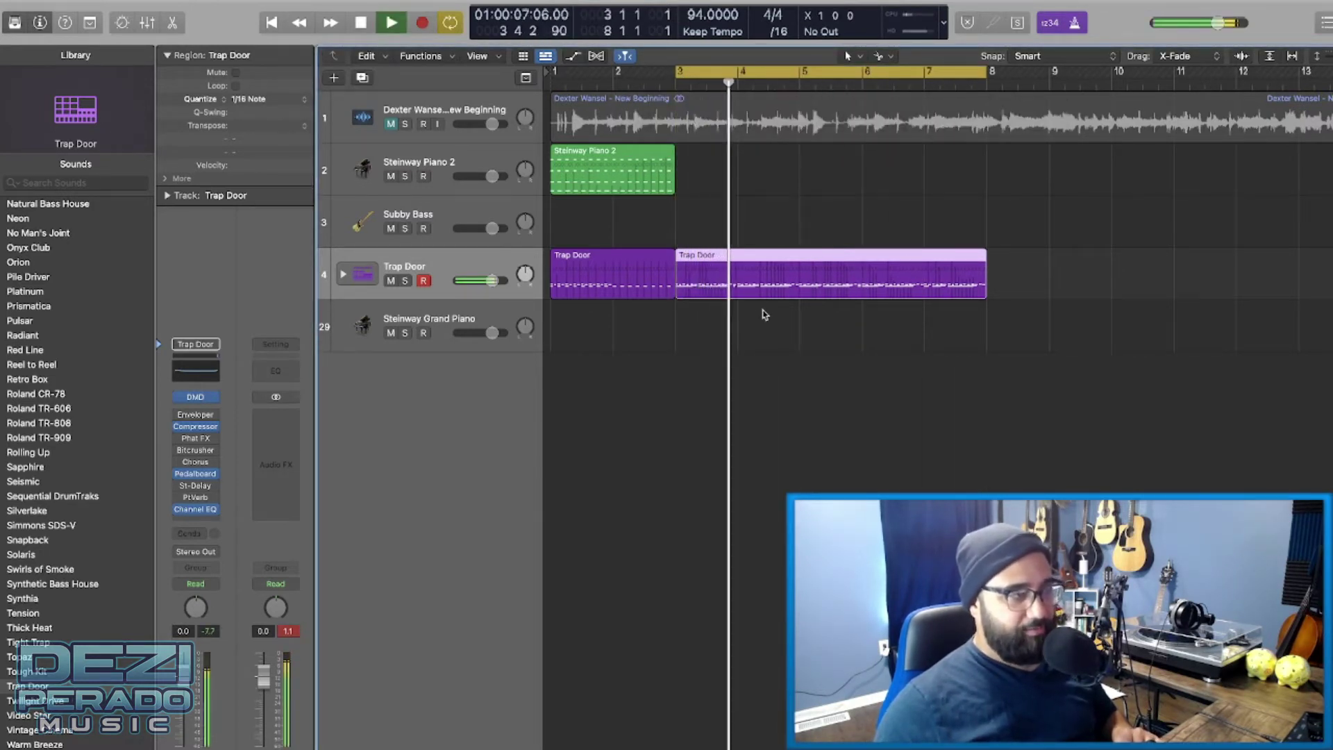
pyautogui.press('space')
# - Separate both Trap Door regions into individual regions per drum sound and expand the Trap Door track stack
pyautogui.moveTo(753, 328); pyautogui.dragTo(645, 270)
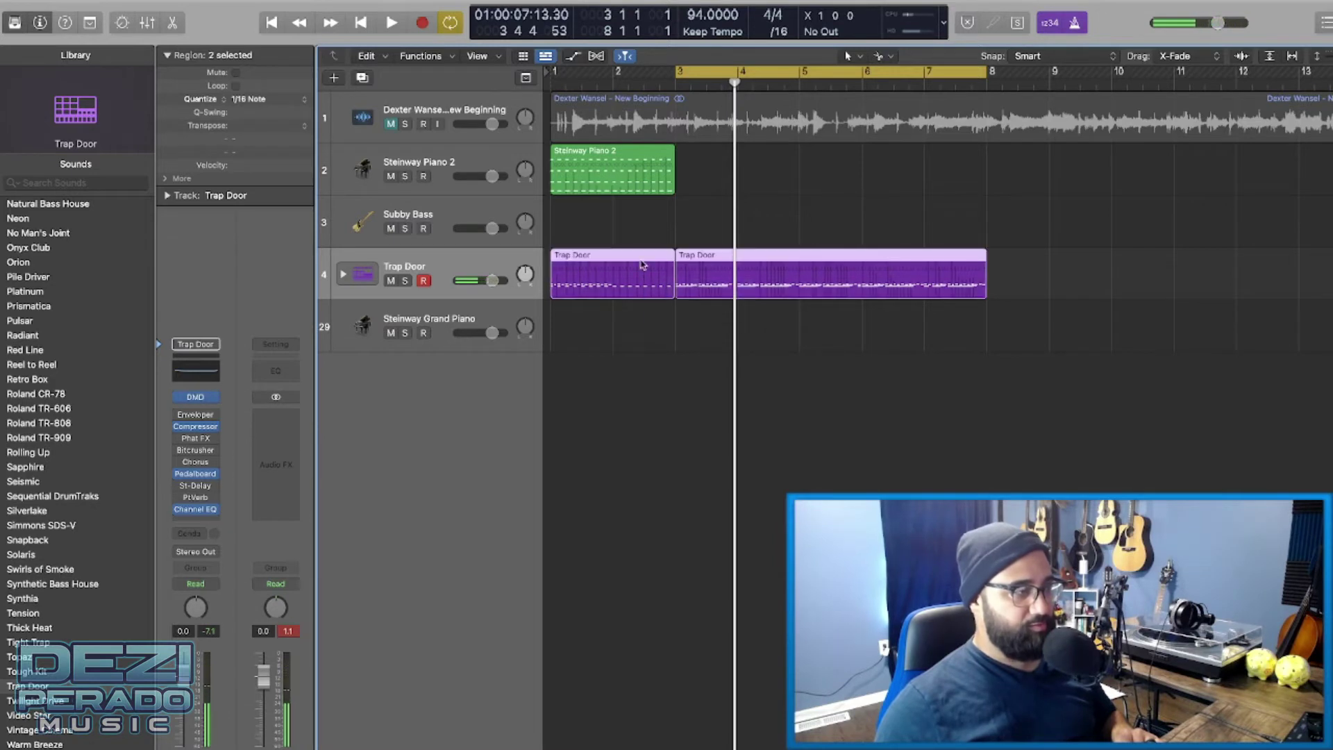
pyautogui.rightClick(642, 264)
pyautogui.click(666, 268)
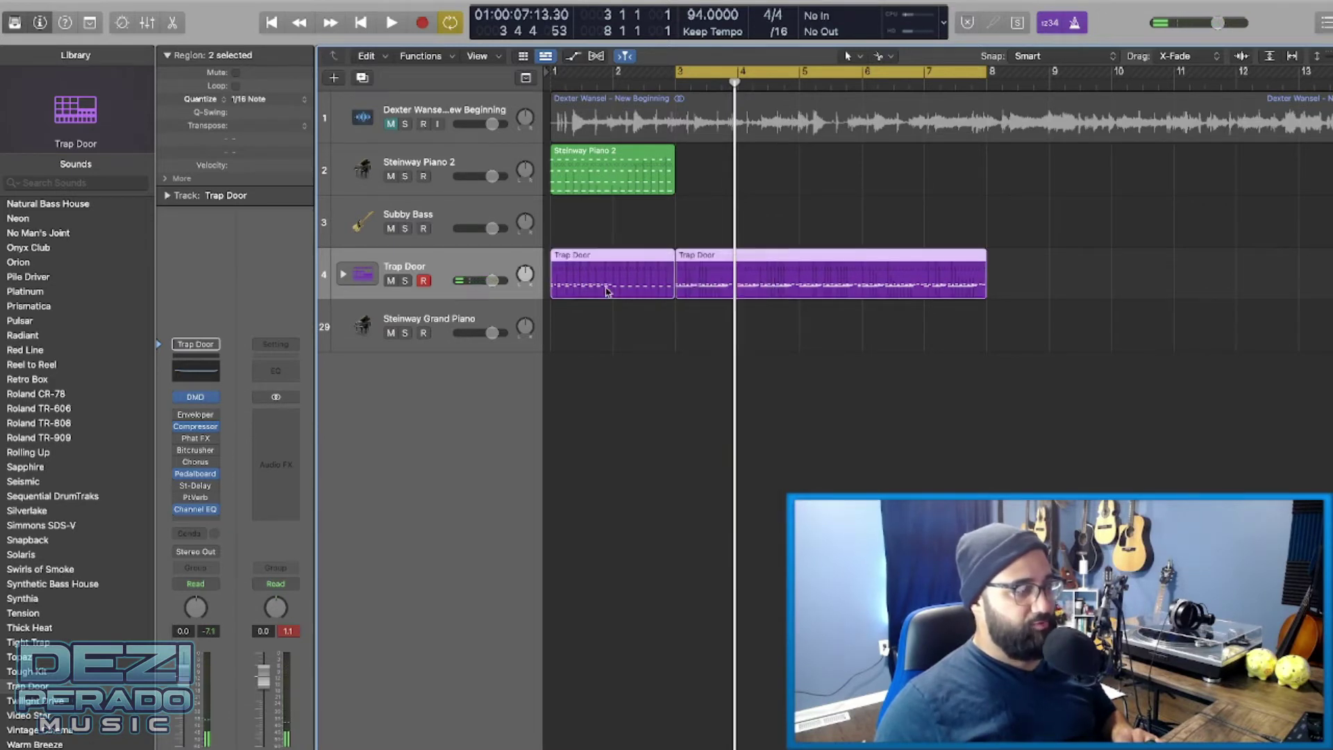
pyautogui.click(344, 275)
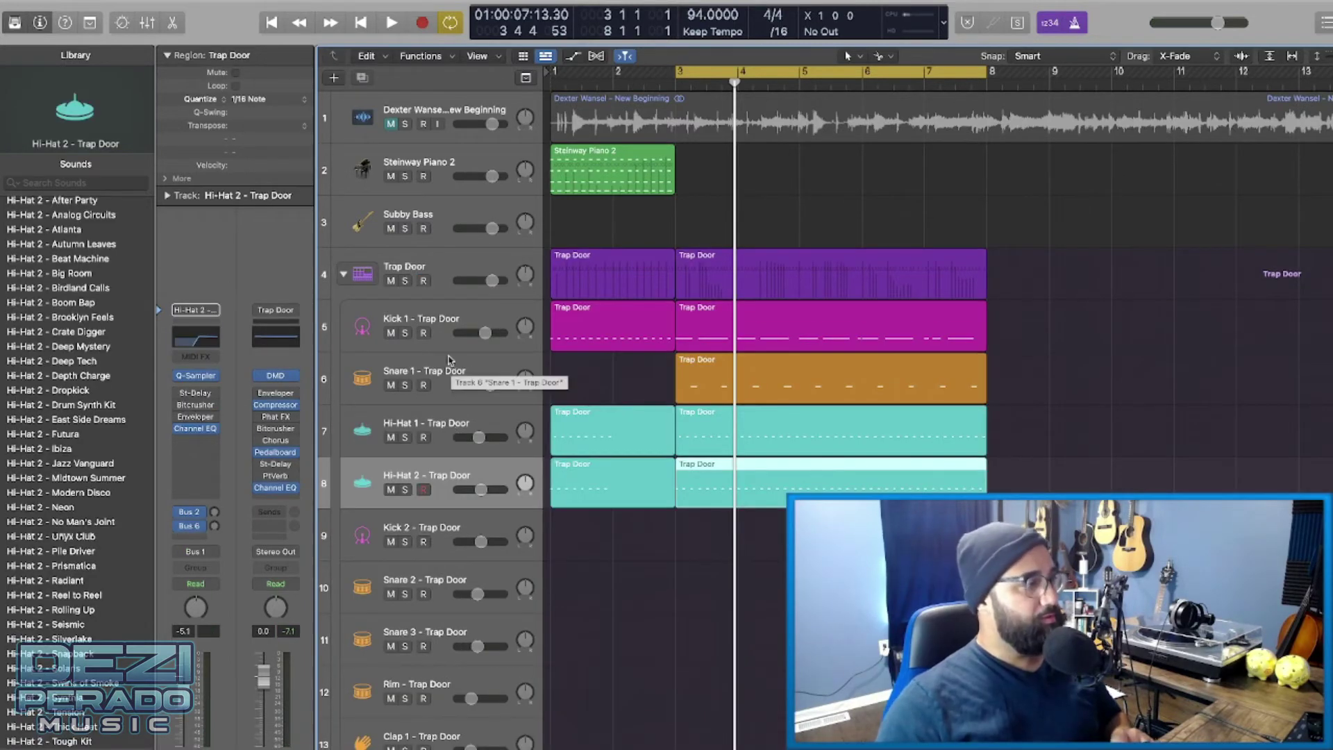
# - Open the Snare 1 region in the Piano Roll during playback and turn off the metronome click
pyautogui.click(446, 373)
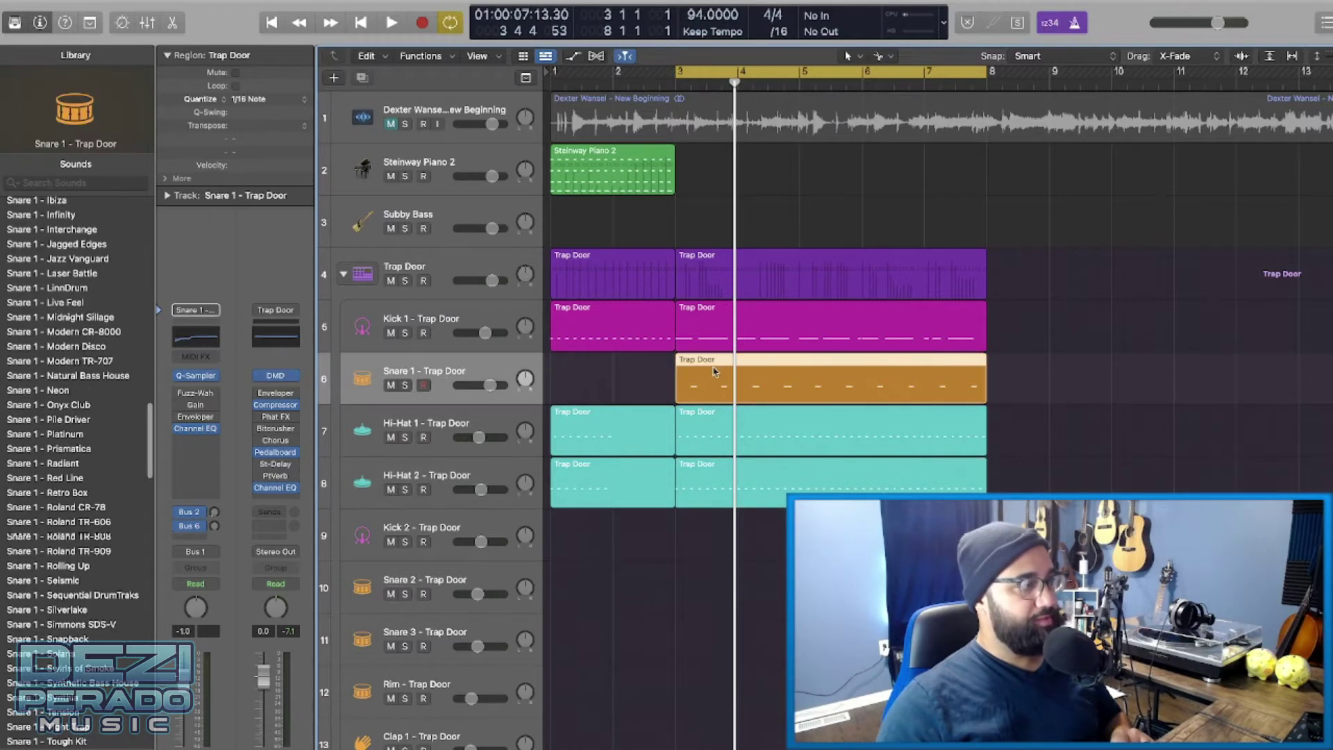
pyautogui.press('space')
pyautogui.doubleClick(689, 372)
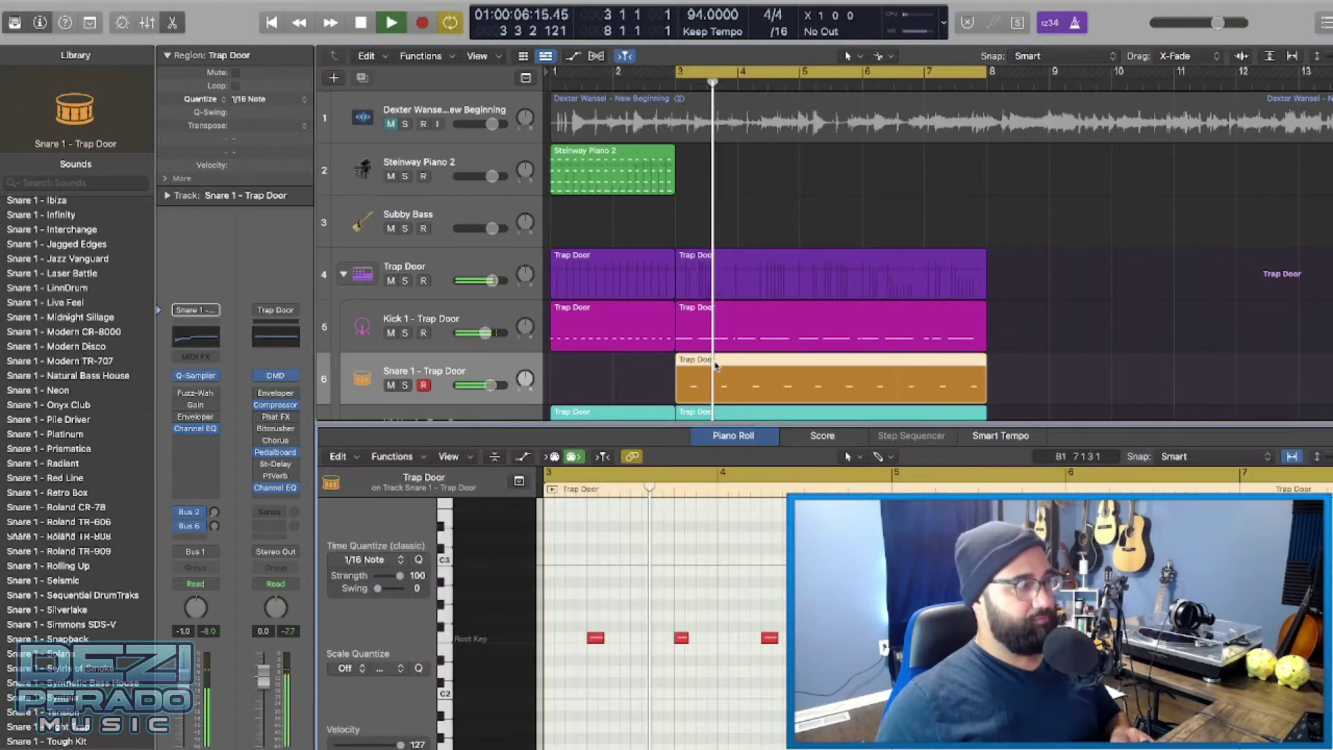
pyautogui.moveTo(1069, 29)
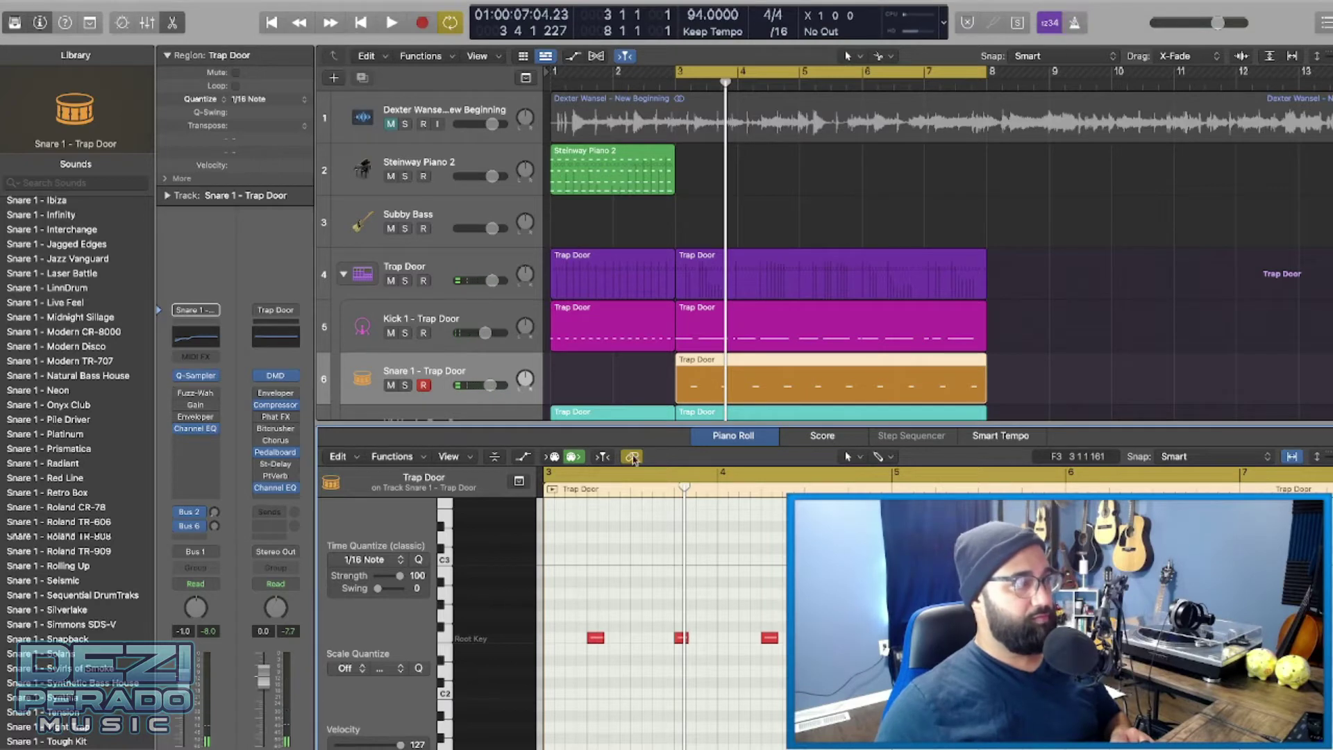
# - Select all notes in the Snare 1 region and lower their pitch by about three semitones, checking the sound in playback
pyautogui.scroll(-1, 551, 504)
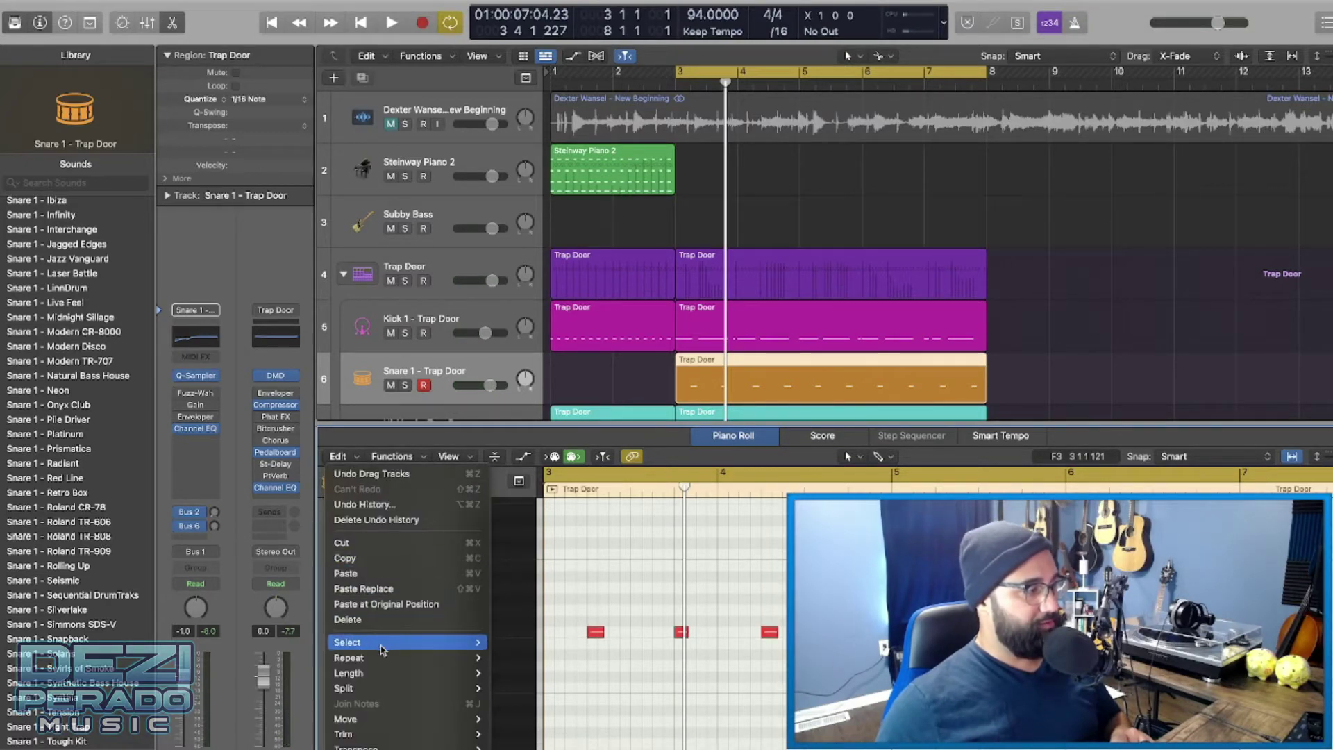
pyautogui.moveTo(386, 650)
pyautogui.click(531, 485)
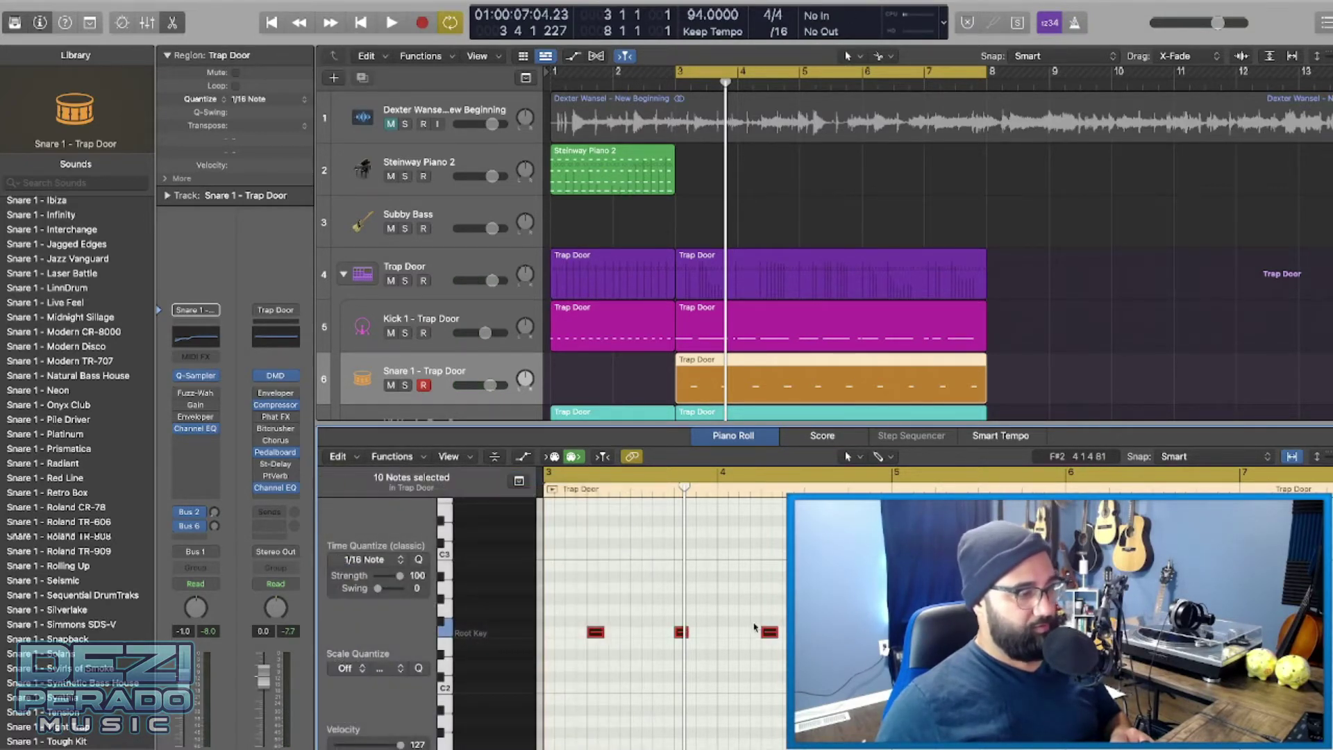
pyautogui.moveTo(769, 637); pyautogui.dragTo(765, 673)
pyautogui.press('space')
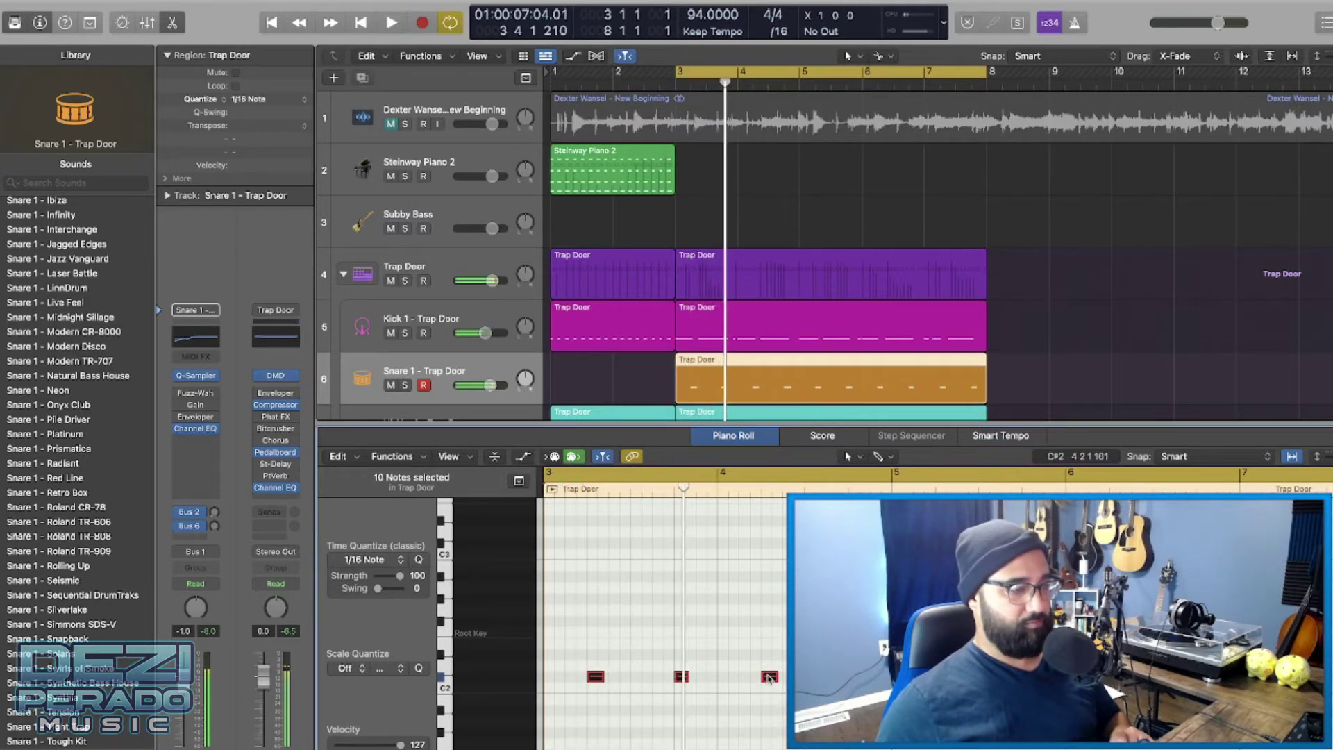
pyautogui.moveTo(768, 677); pyautogui.dragTo(772, 666)
pyautogui.press('space')
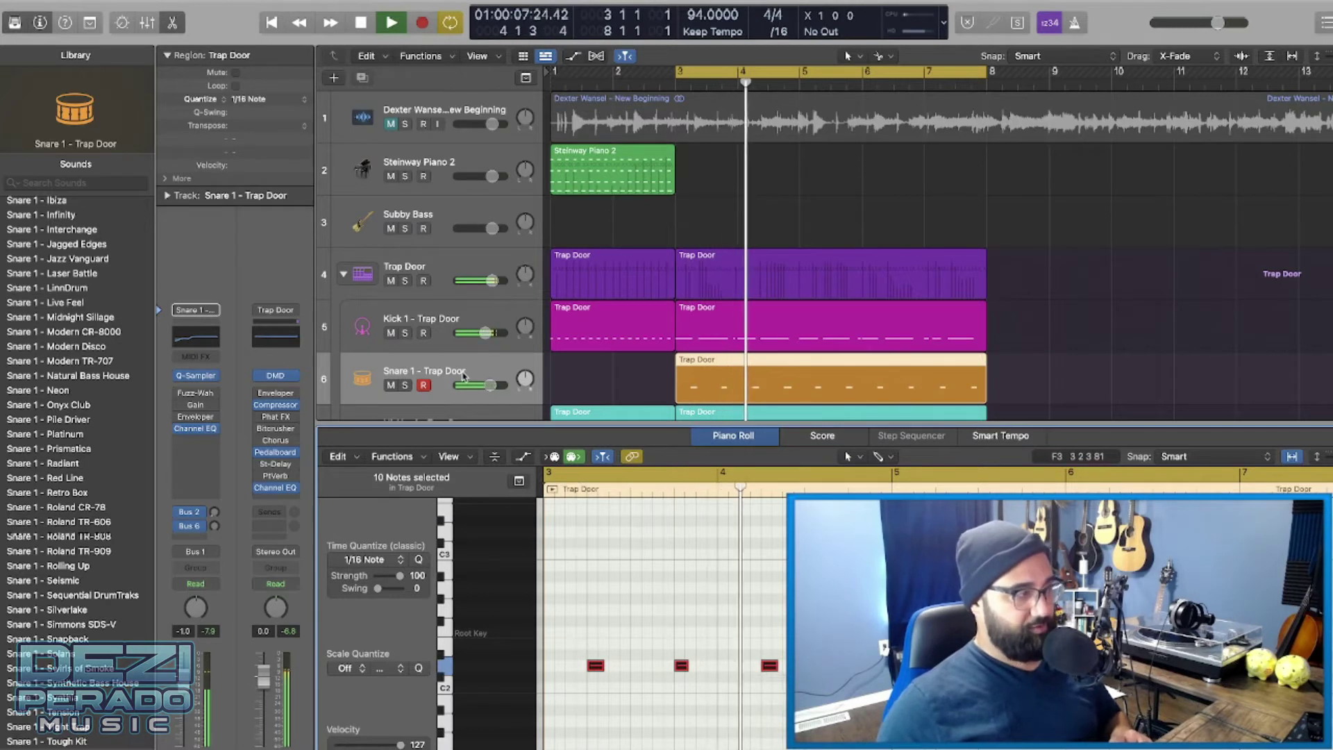
# - Close the note editor and collapse the Trap Door track stack
pyautogui.hscroll(1, 450, 373)
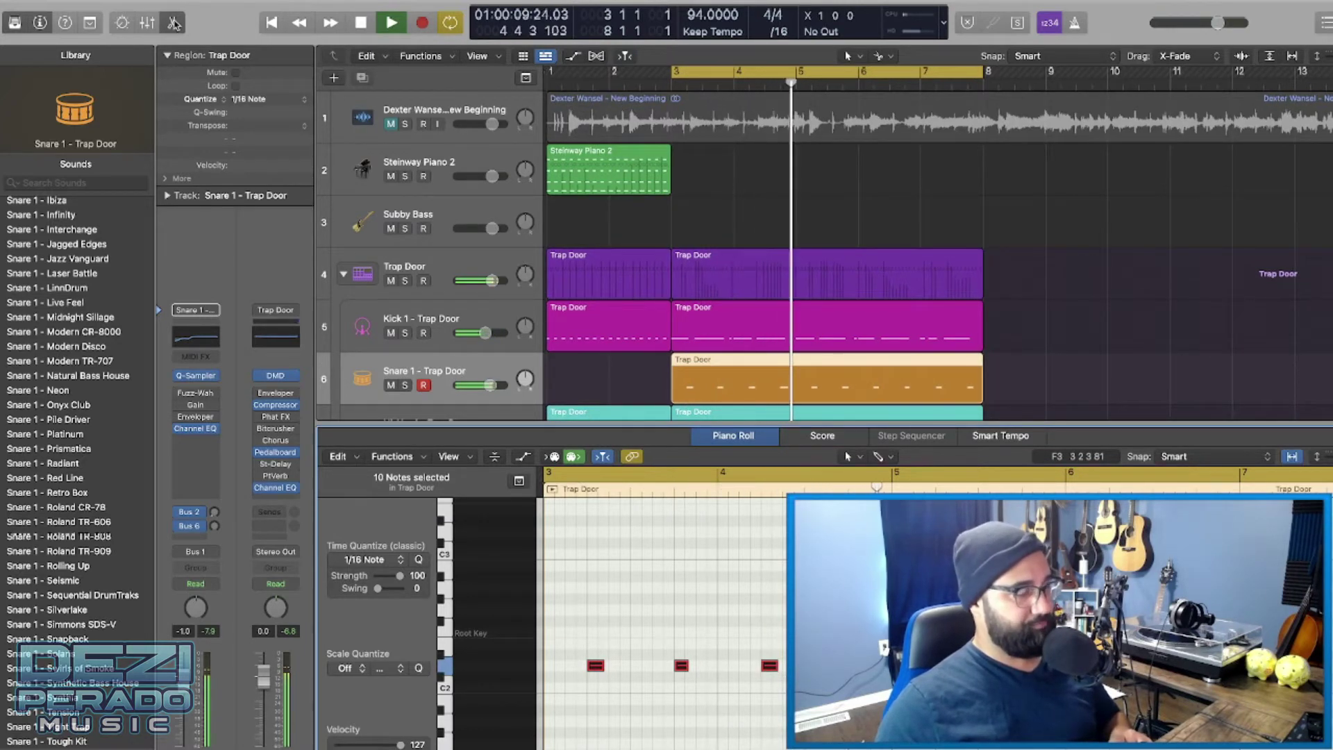
pyautogui.click(173, 23)
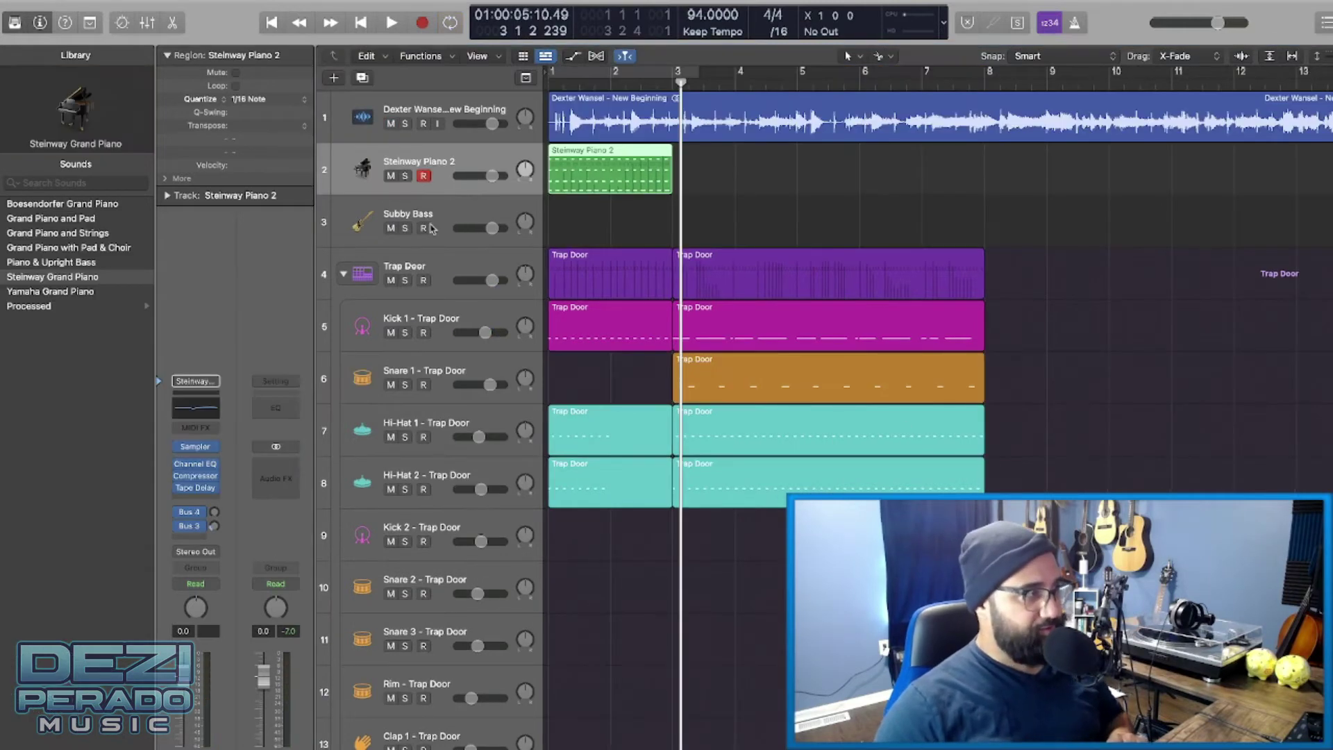
pyautogui.click(343, 274)
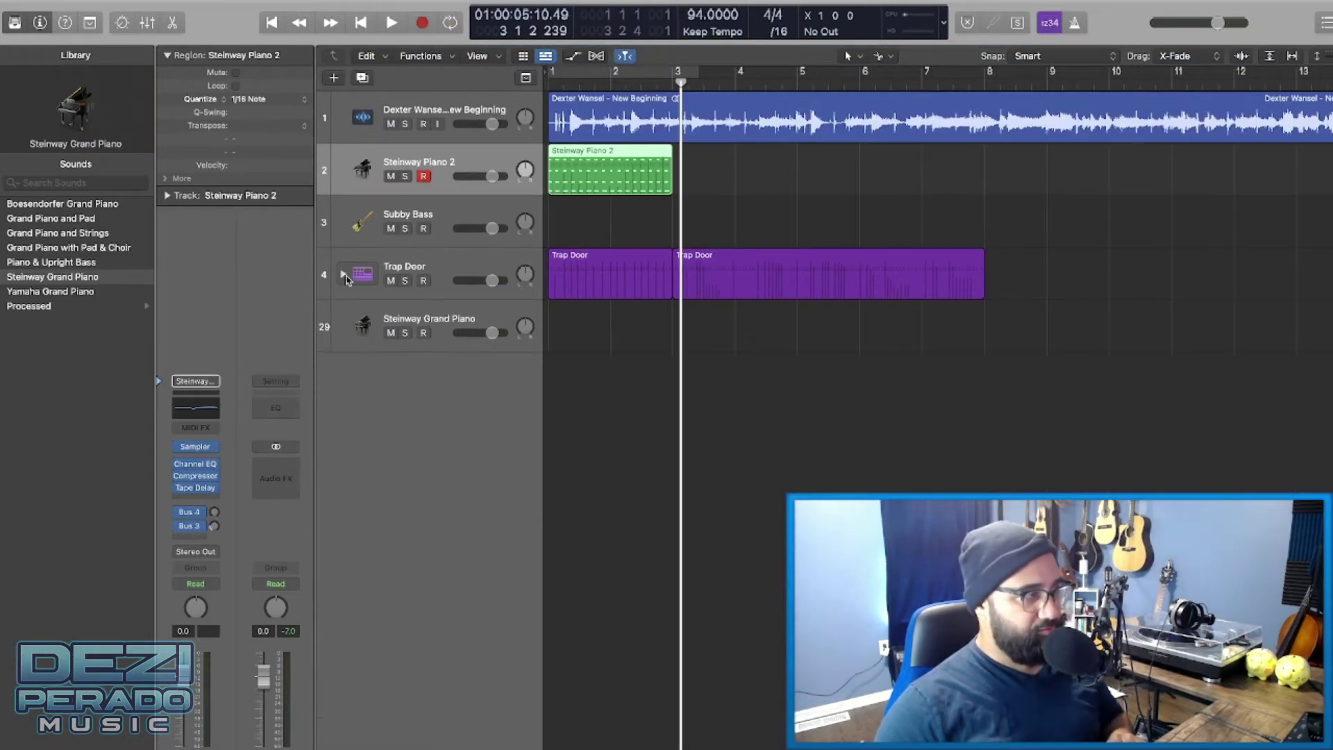
# - Solo the New Beginning sample track and play it from bar 1 with the arrangement enlarged
pyautogui.click(406, 124)
pyautogui.click(271, 24)
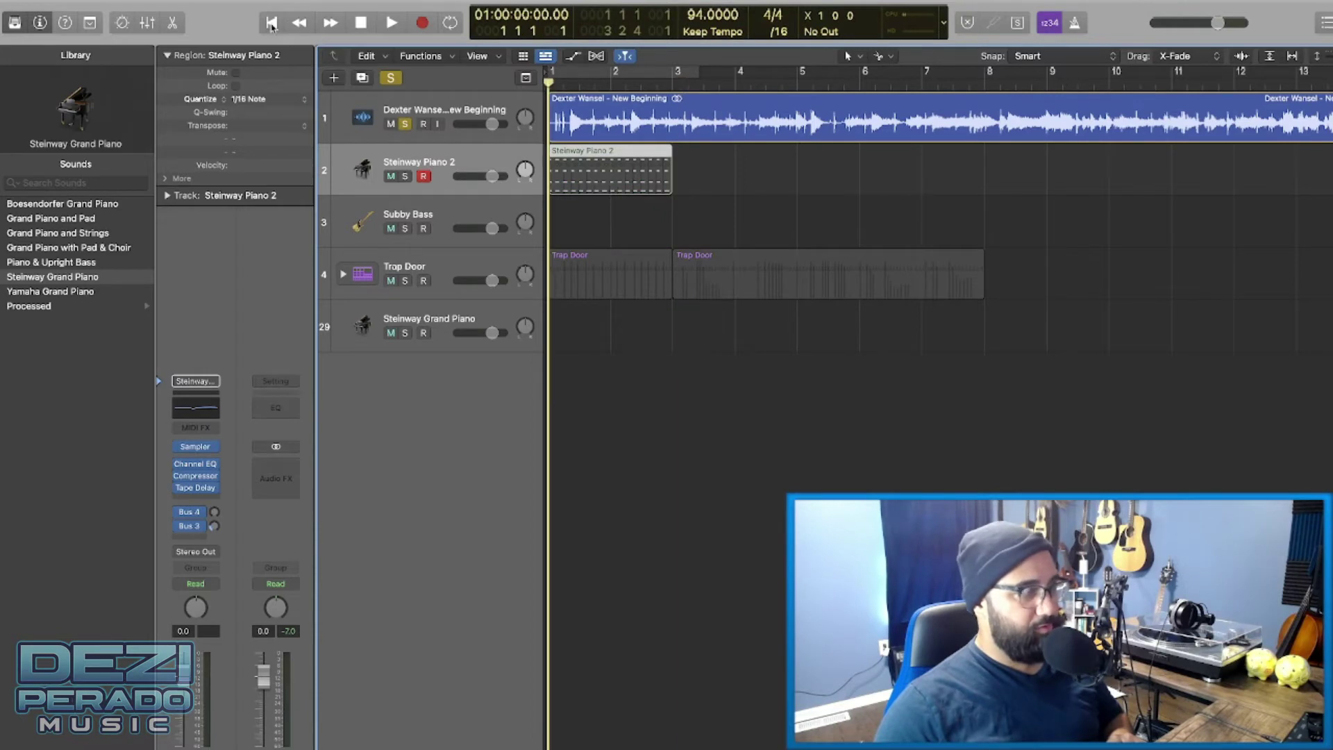
pyautogui.press('space')
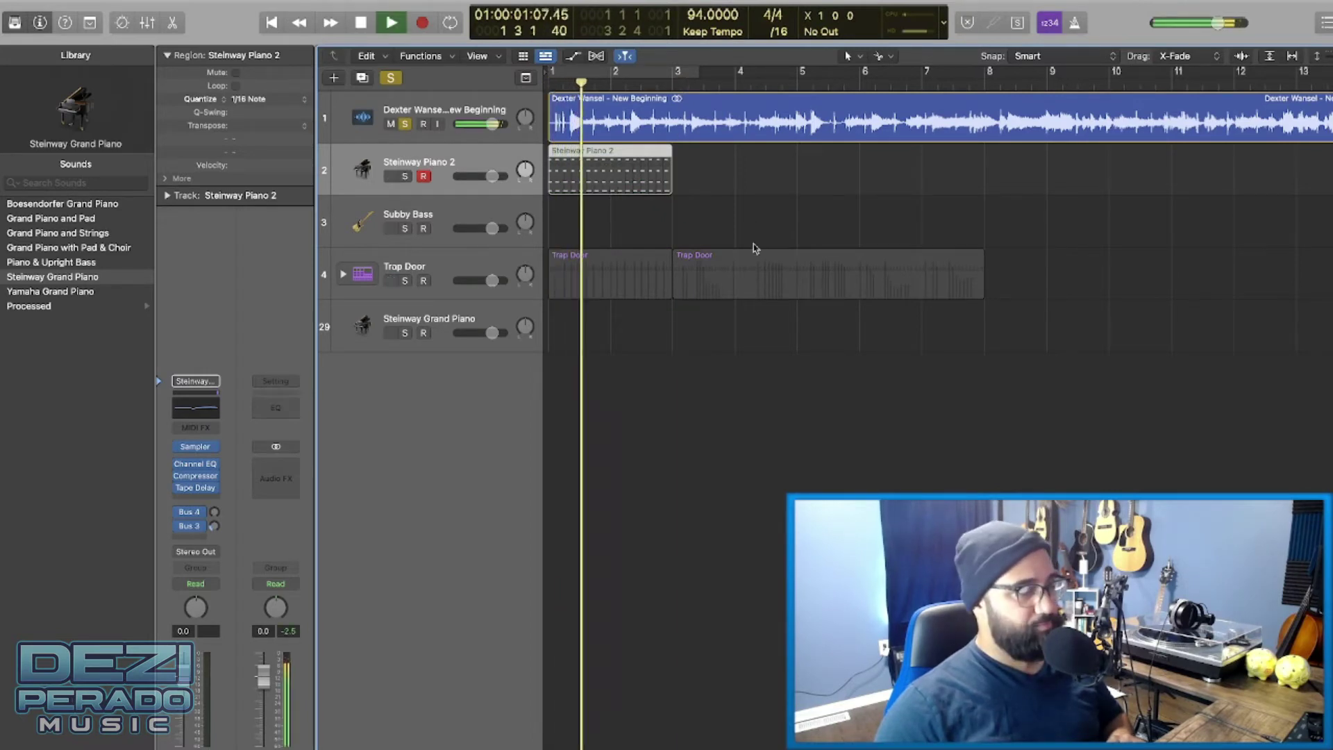
pyautogui.scroll(8, 751, 235)
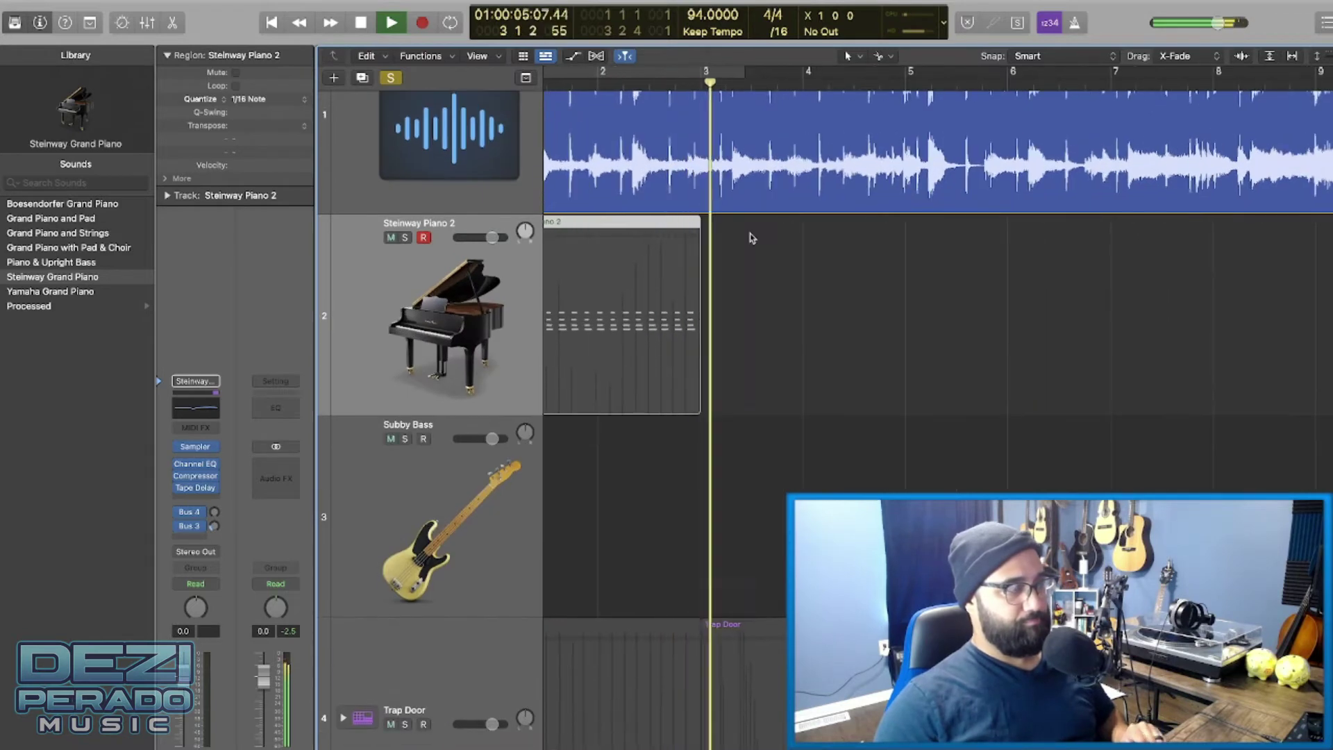
# - Play through the solo New Beginning sample and split its region at 5 4 2 81, just before bar 6
pyautogui.keyDown('ctrl'); pyautogui.keyDown('alt'); pyautogui.click(750, 236); pyautogui.keyUp('alt'); pyautogui.keyUp('ctrl')
pyautogui.hscroll(2, 752, 238)
pyautogui.hscroll(-1, 752, 237)
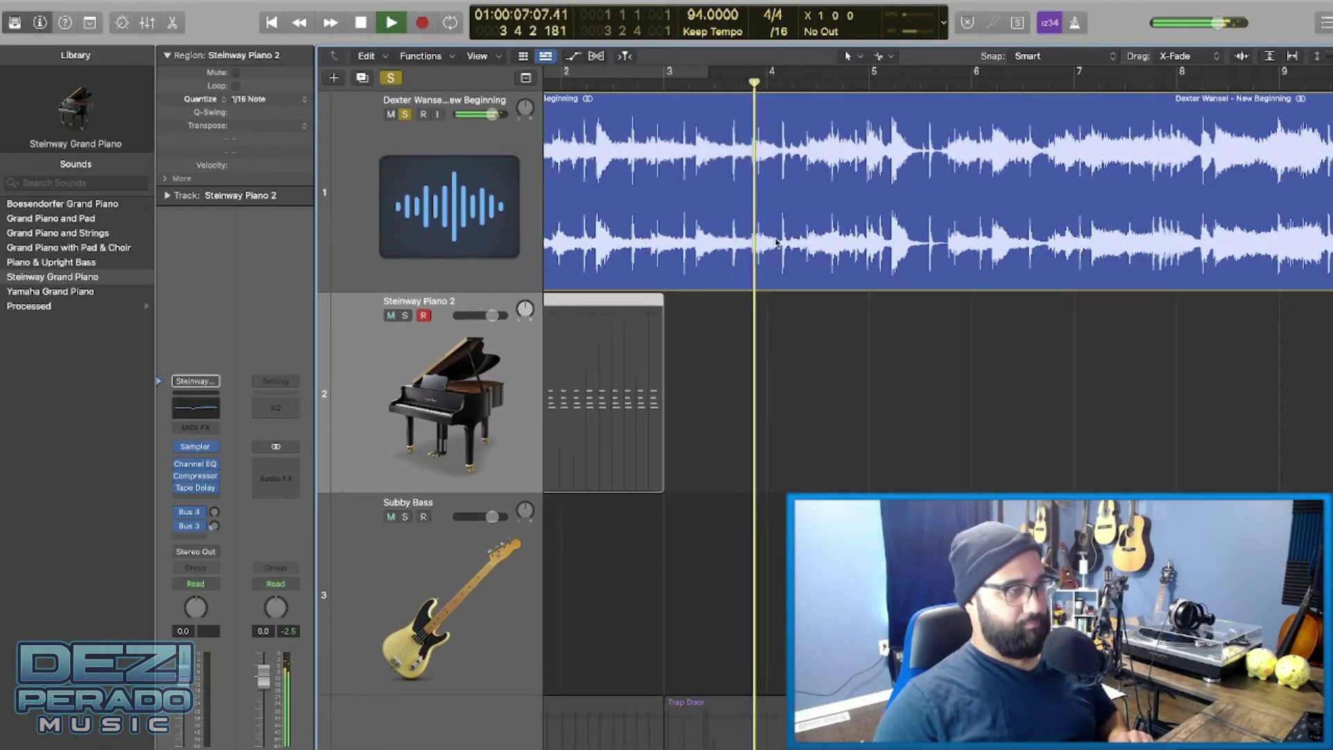
pyautogui.scroll(4, 840, 200)
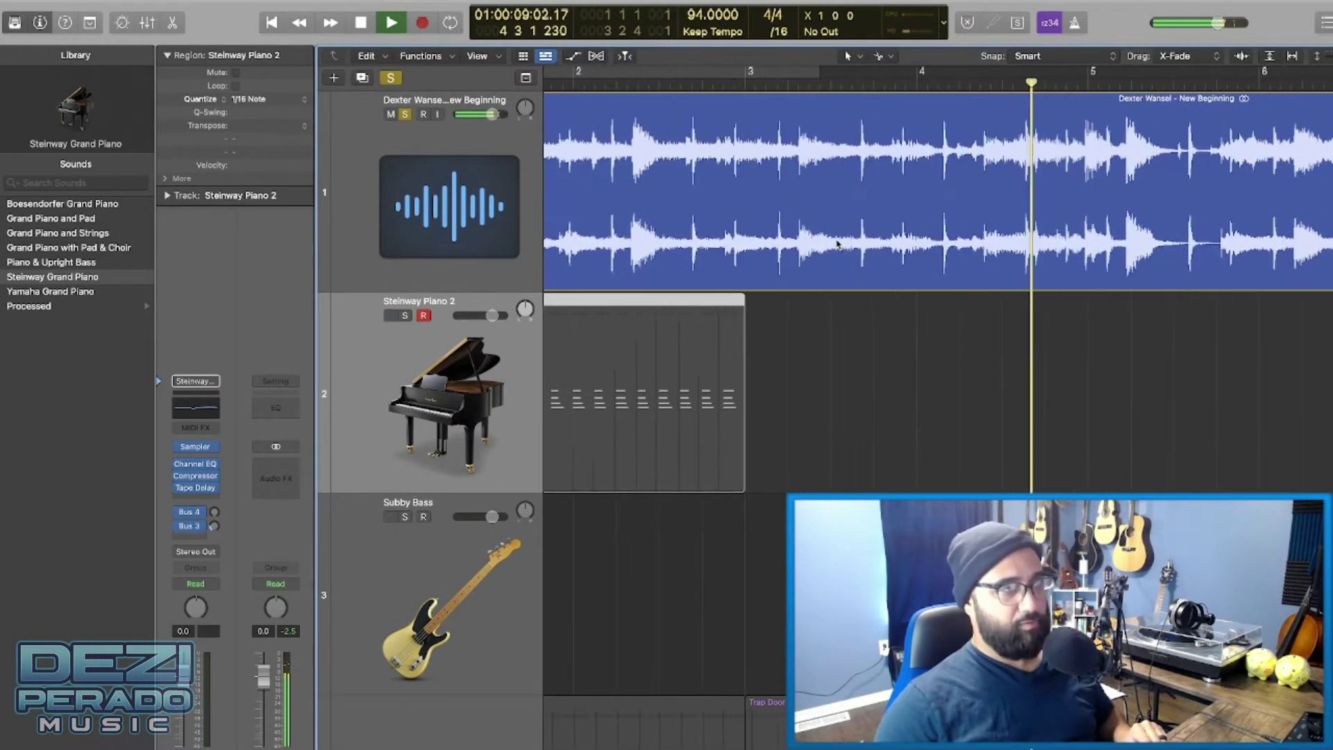
pyautogui.hscroll(1, 969, 262)
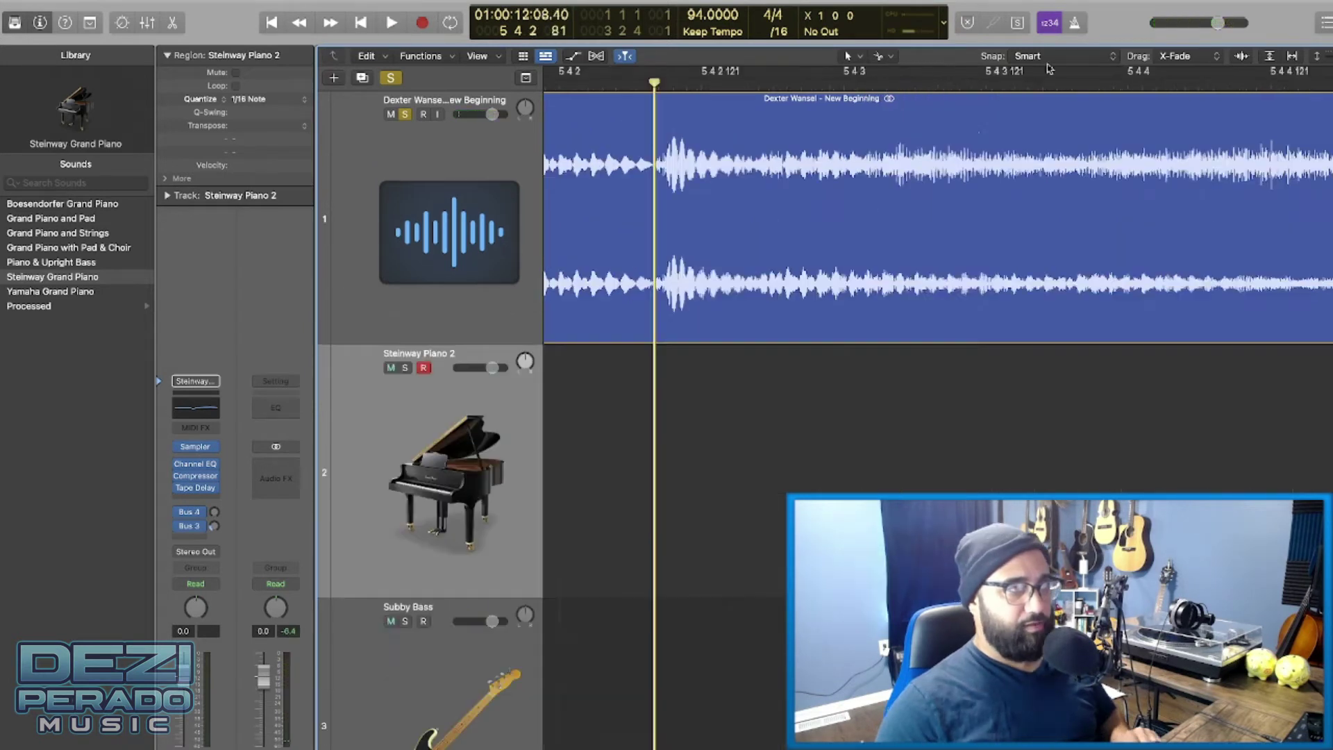
pyautogui.click(655, 217)
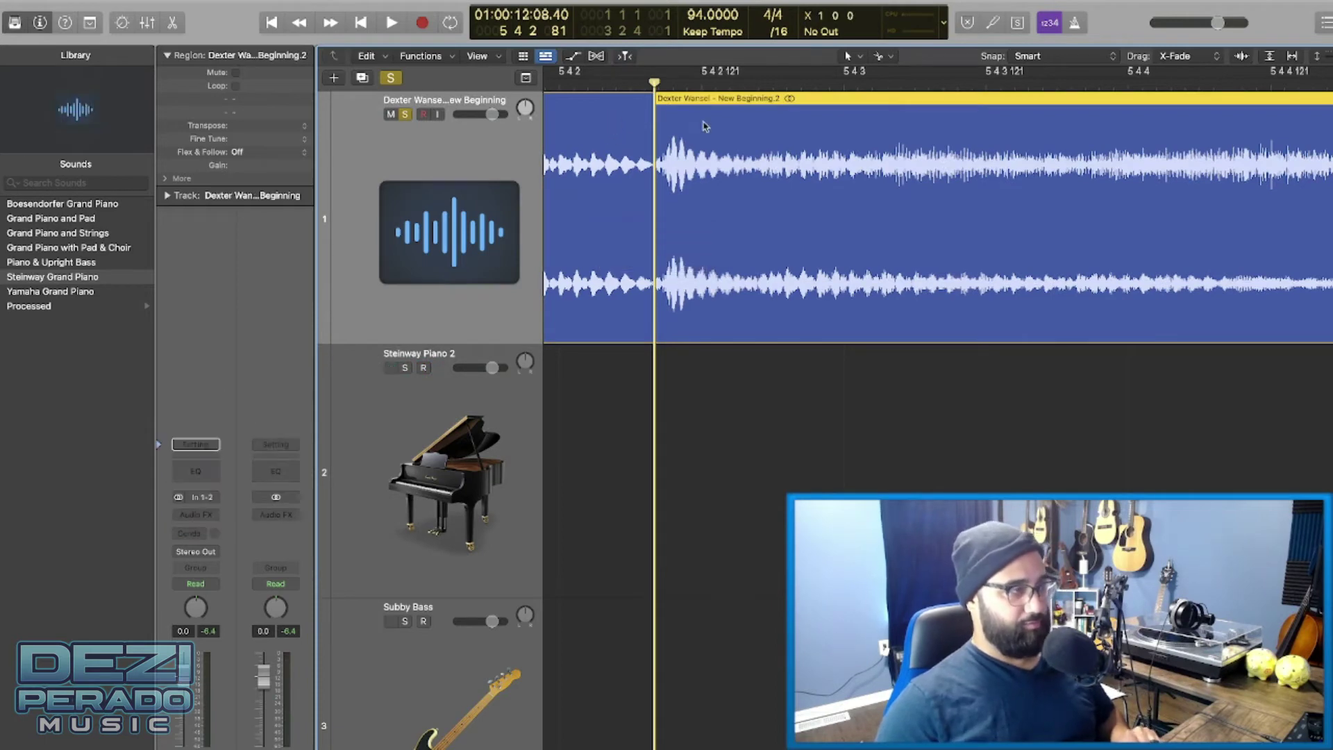
# - Audition the sample from the first cut and split the region again at the quiet gap around 6 3 3 172
pyautogui.press('space')
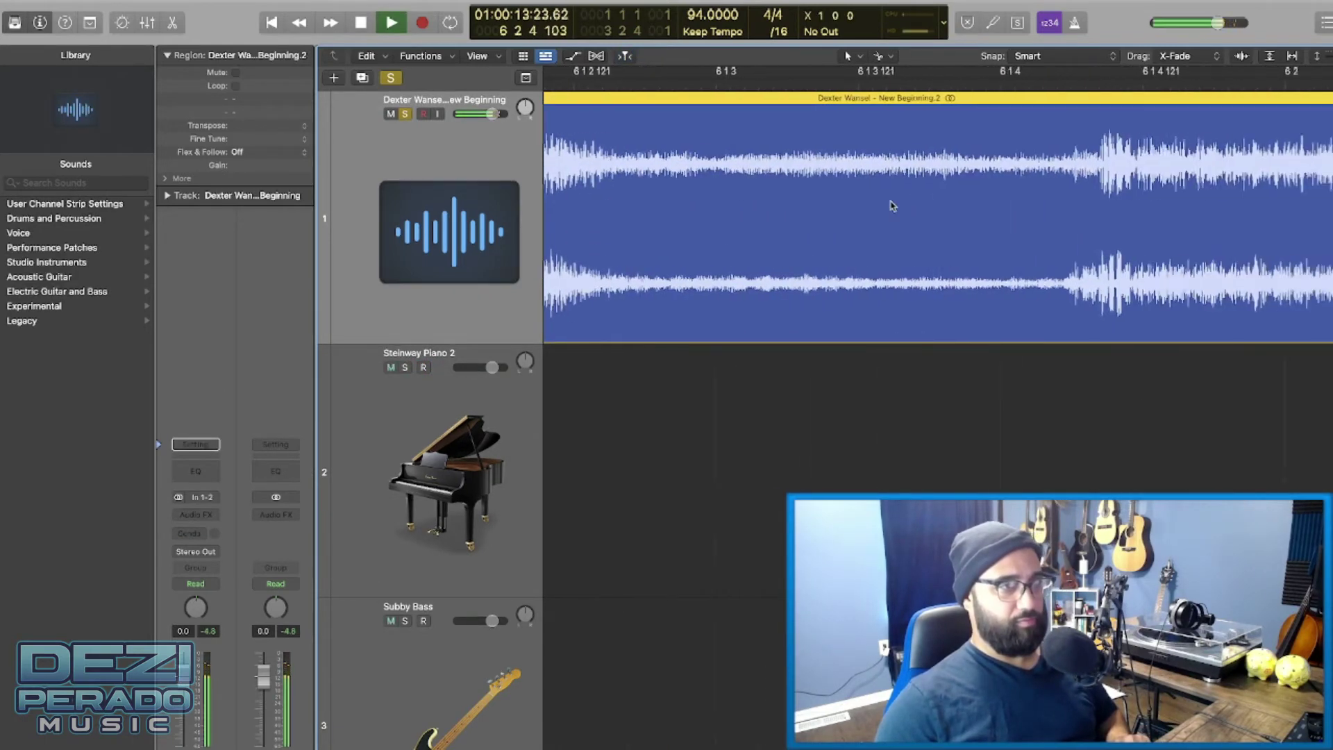
pyautogui.press('space')
pyautogui.press('super+Left')
pyautogui.press('super+Left')
pyautogui.press('super+Left')
pyautogui.press('super+Left')
pyautogui.press('super+Left')
pyautogui.press('super+Left')
pyautogui.press('super+Left')
pyautogui.press('super+Left')
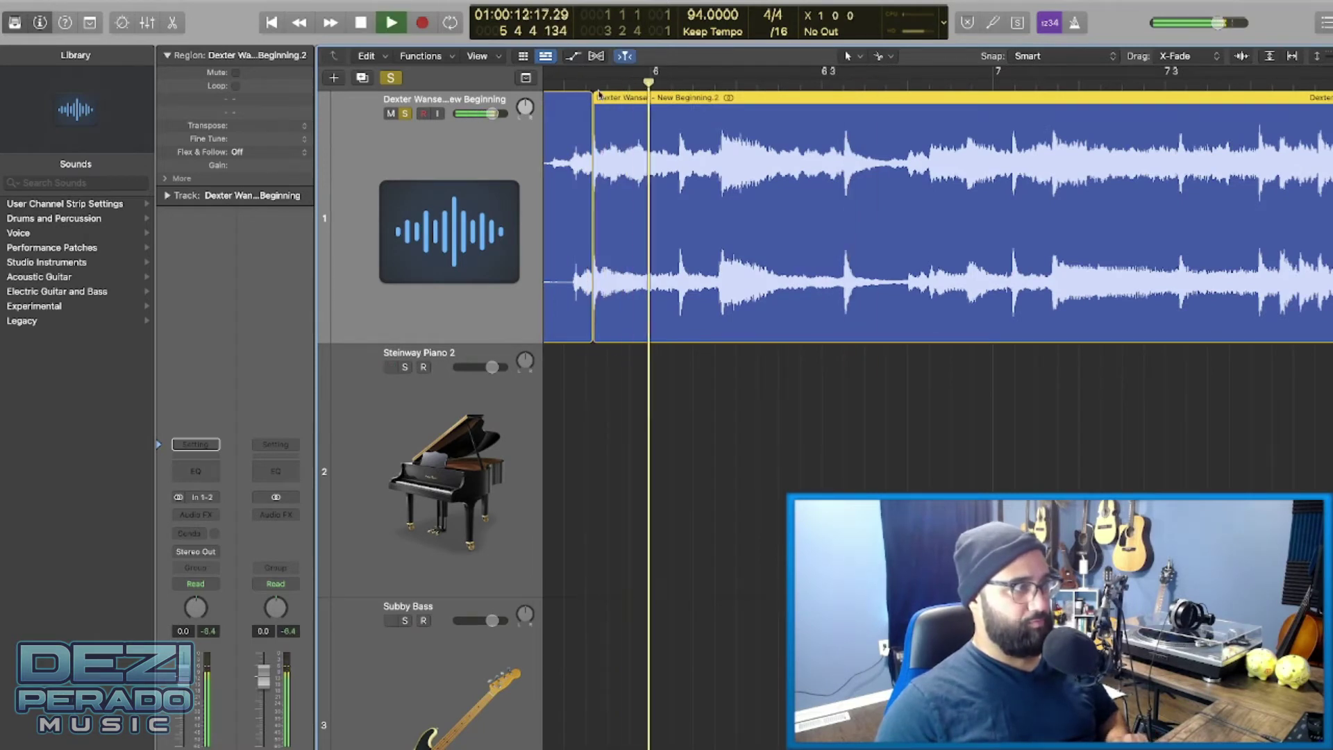
pyautogui.hscroll(1, 882, 191)
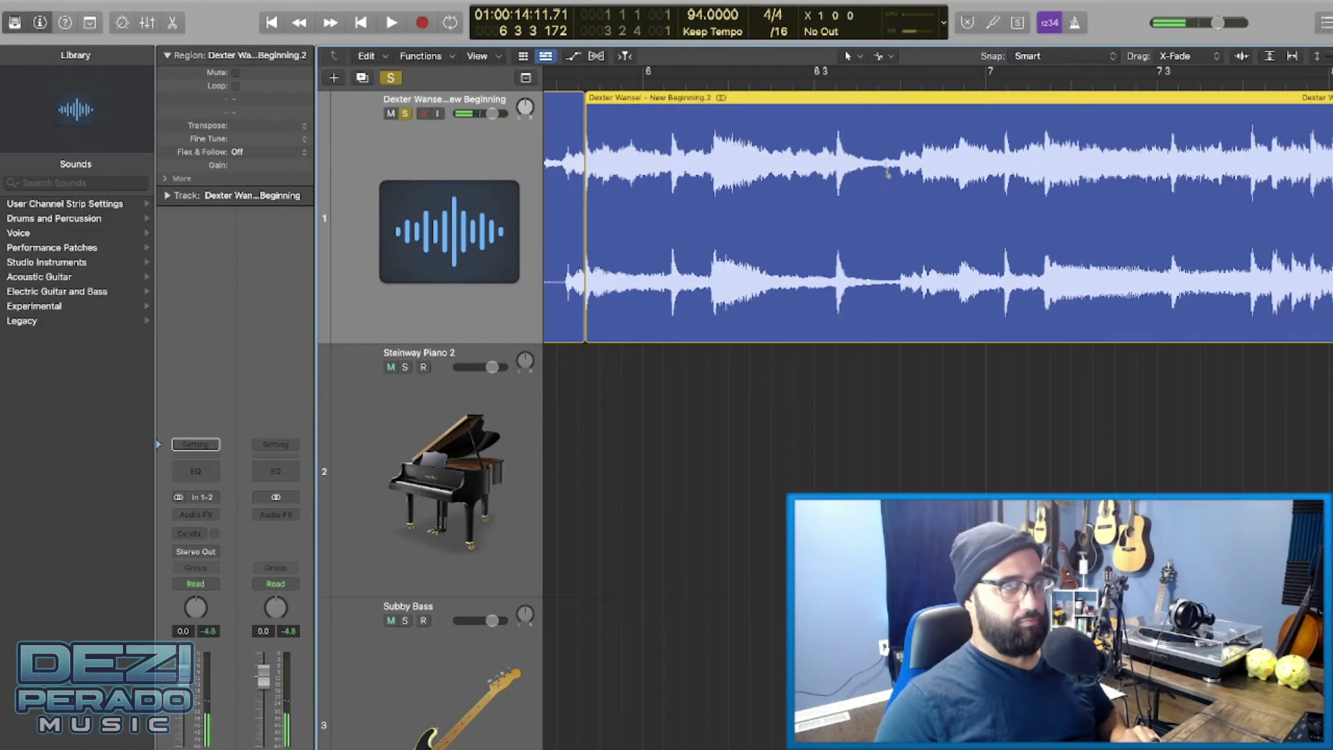
pyautogui.click(887, 173)
# - Play back the new slices and split the remaining sample region at 7 1 3 201
pyautogui.press('space')
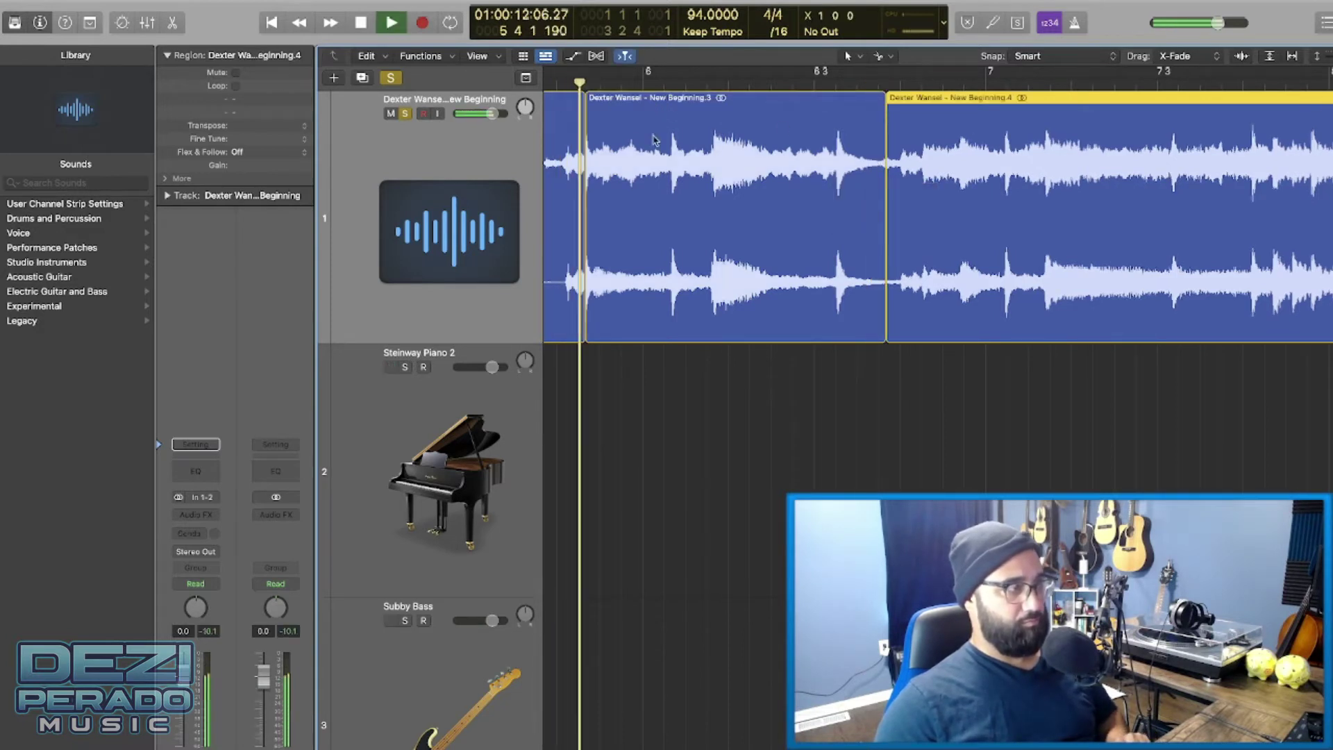
pyautogui.click(840, 212)
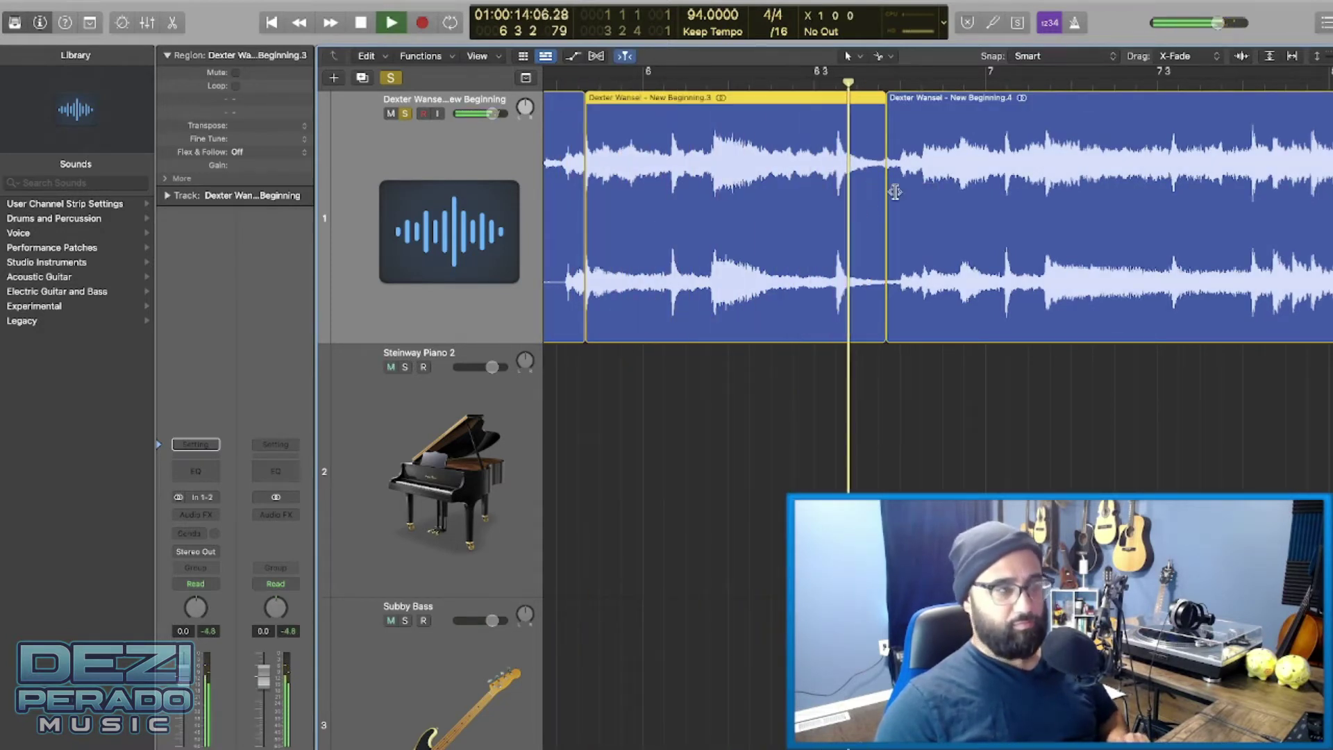
pyautogui.hscroll(5, 970, 222)
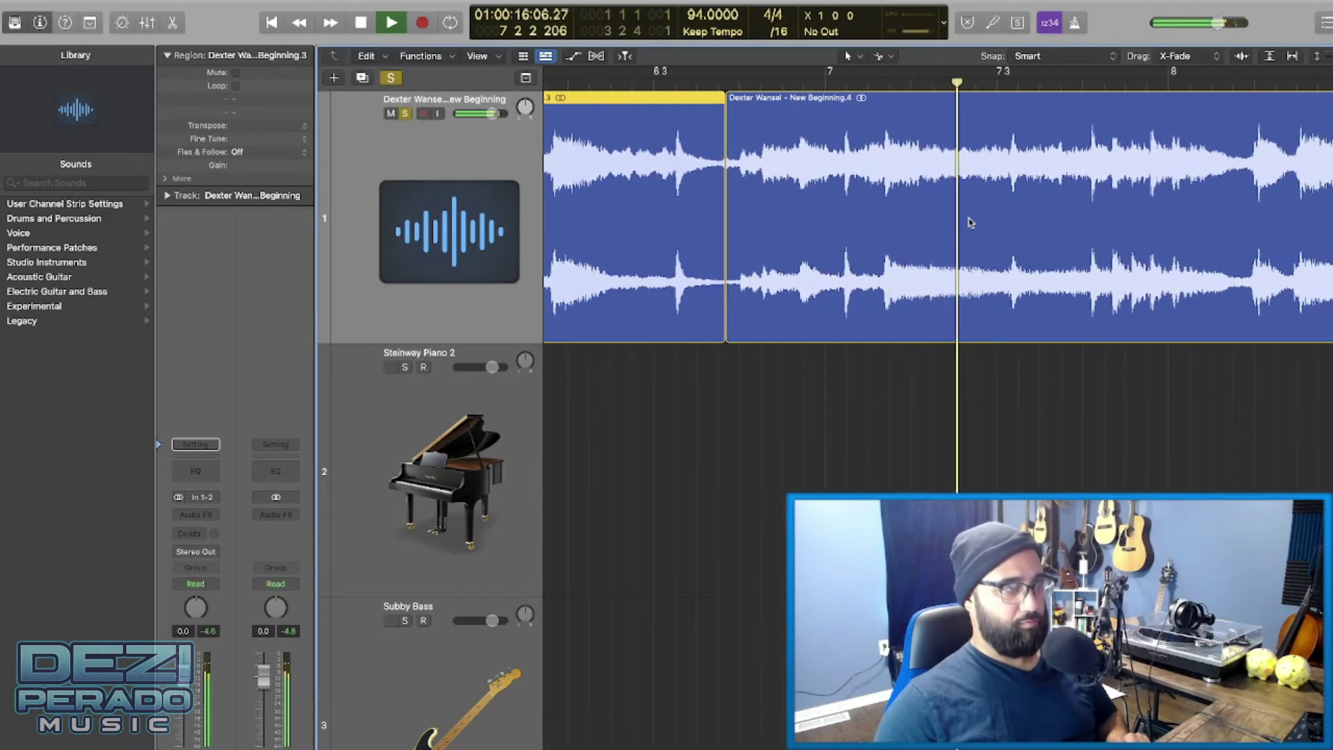
pyautogui.doubleClick(725, 86)
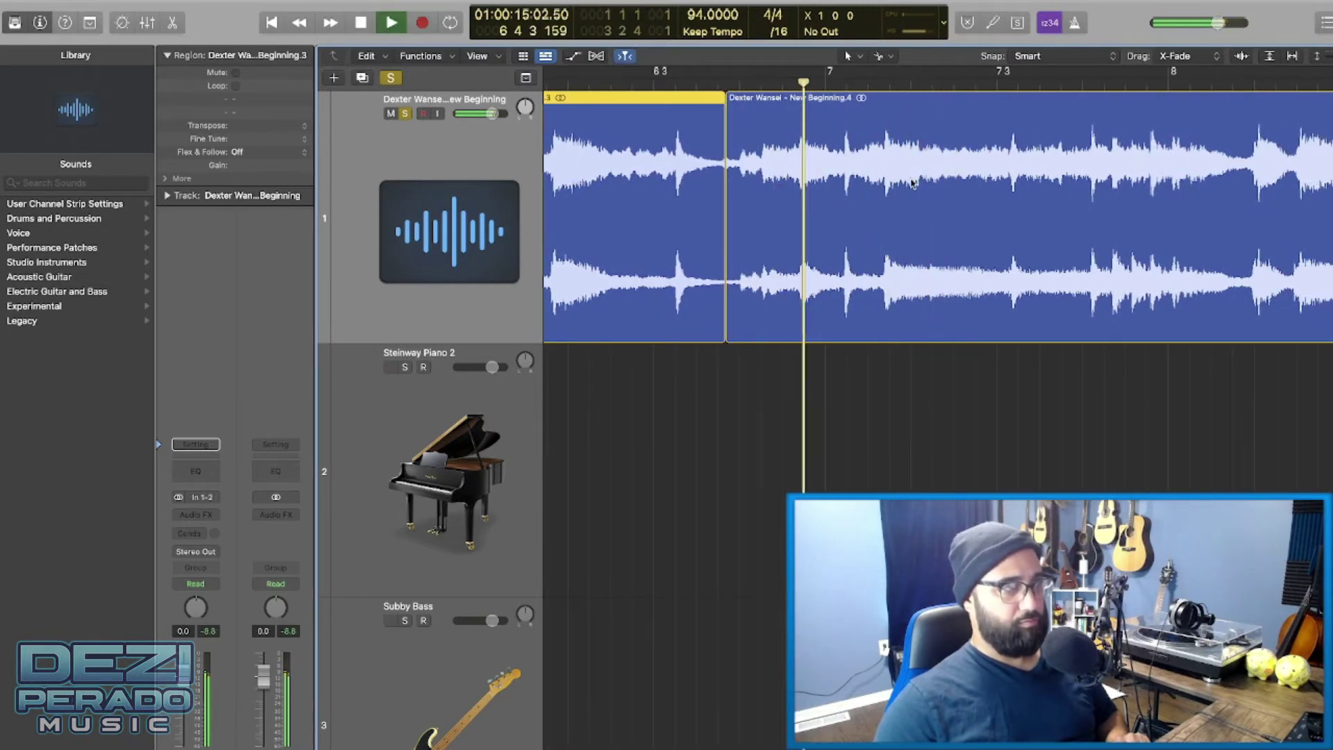
pyautogui.press('space')
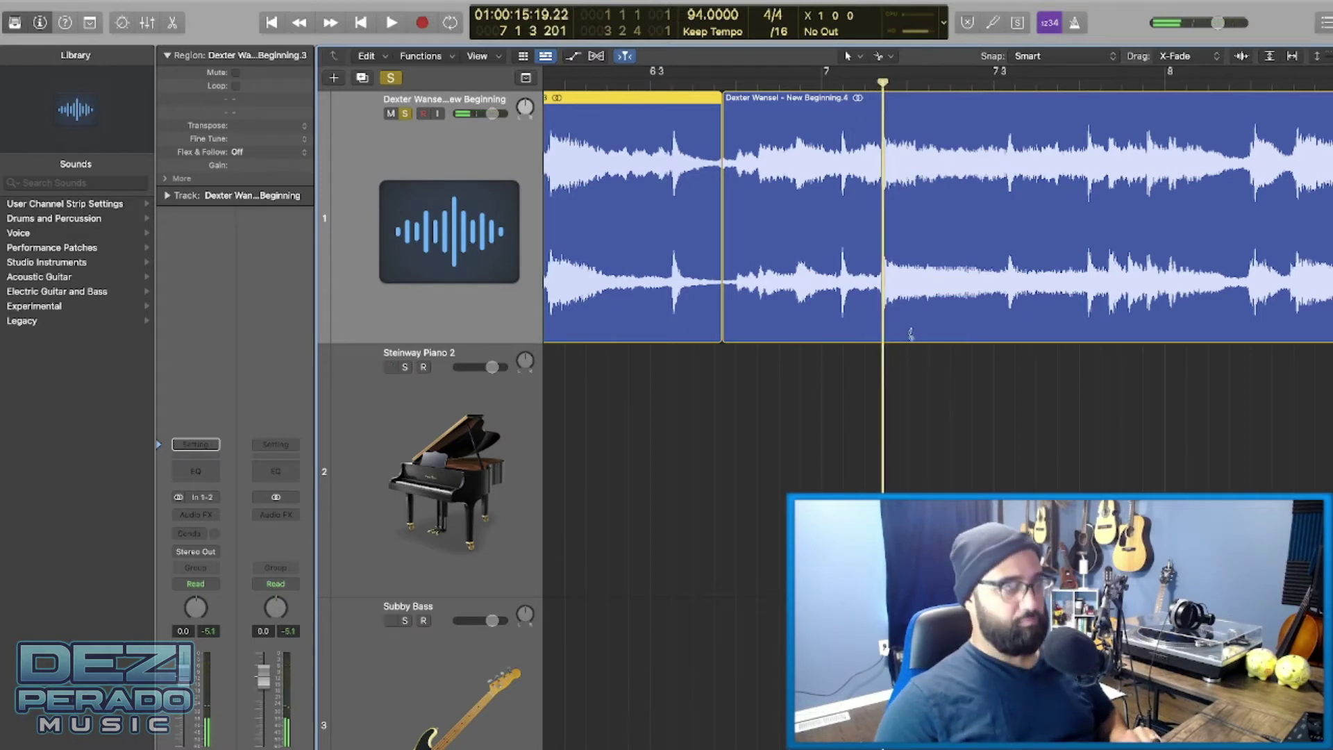
pyautogui.keyDown('super'); pyautogui.click(881, 285); pyautogui.keyUp('super')
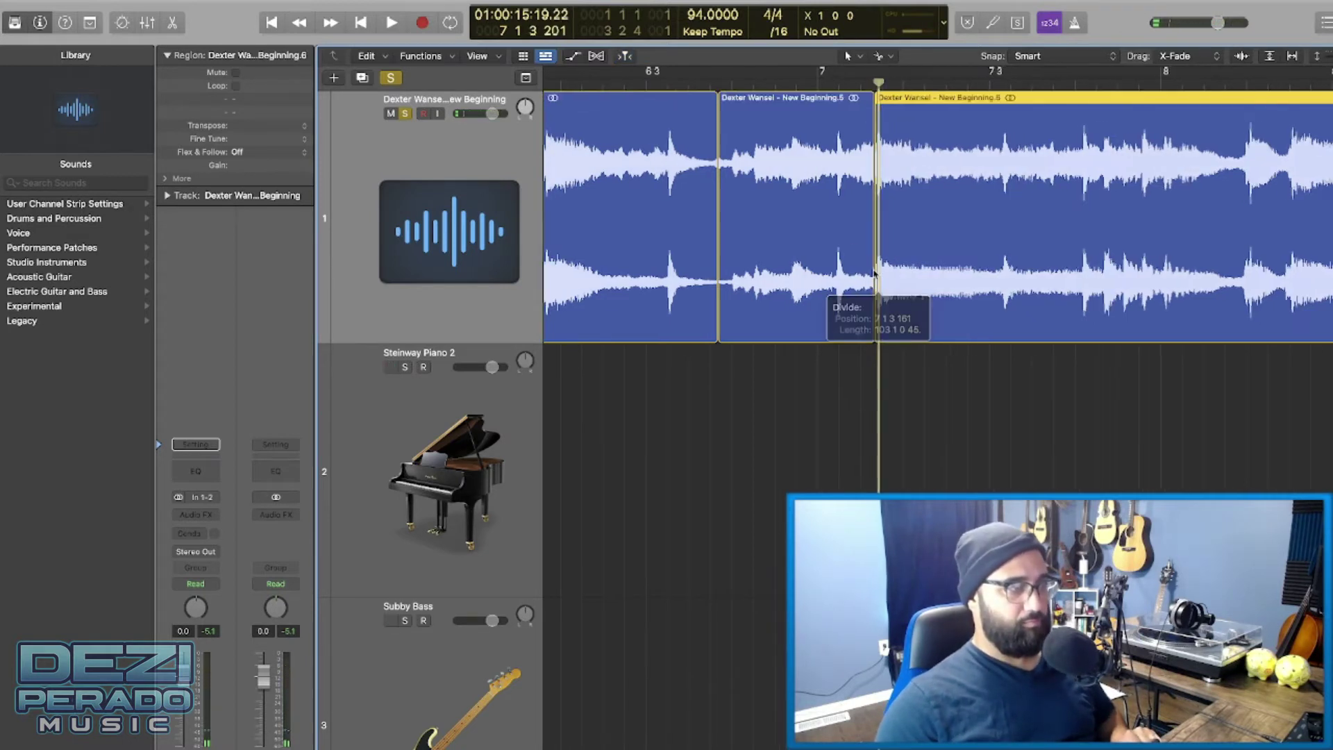
# - Add another audio track and move the sample regions before and after the two short slices onto it
pyautogui.doubleClick(701, 81)
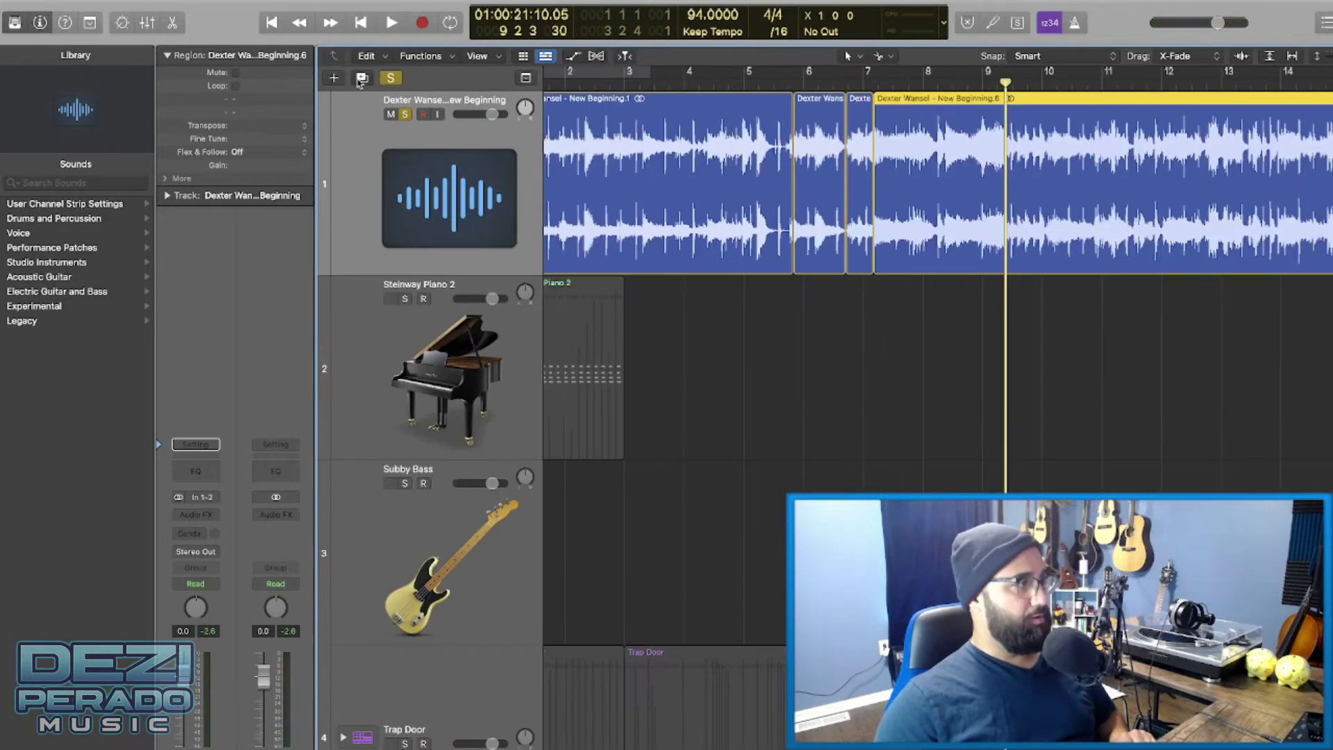
pyautogui.click(360, 81)
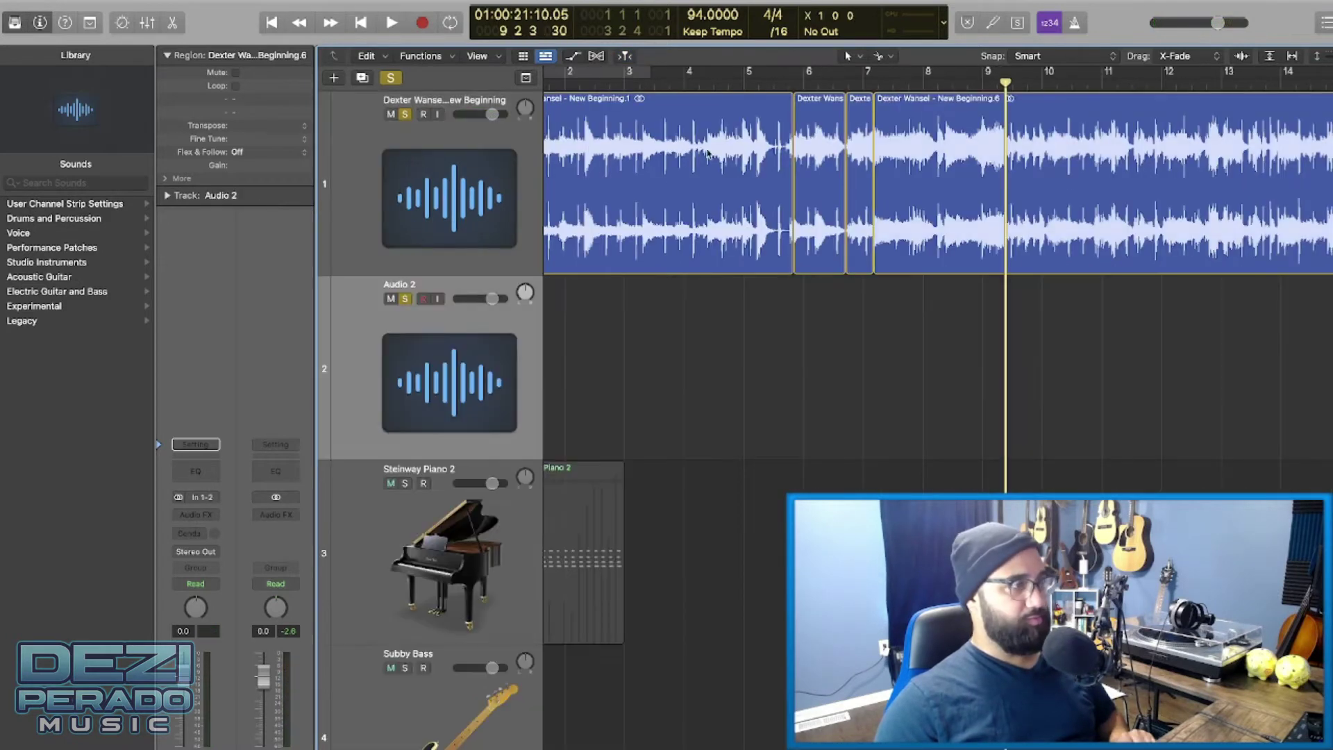
pyautogui.moveTo(676, 210); pyautogui.dragTo(669, 317)
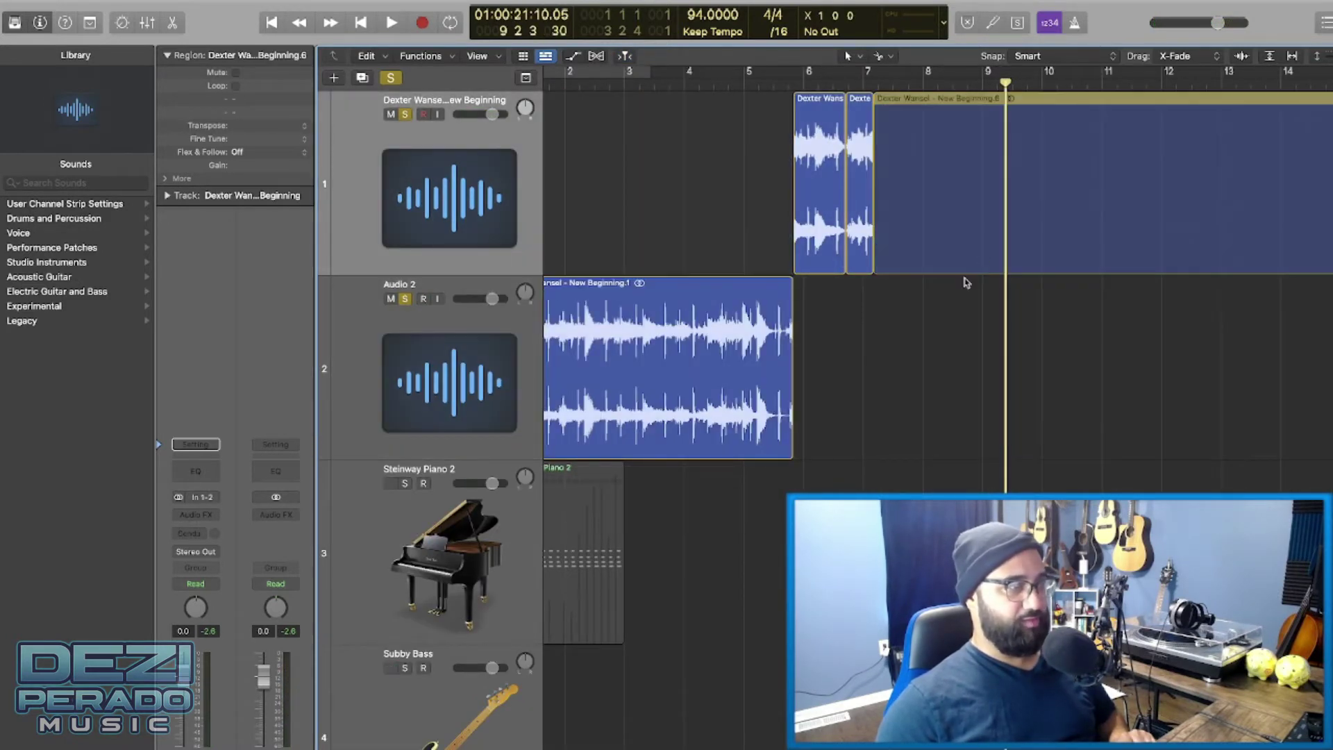
pyautogui.moveTo(941, 112); pyautogui.dragTo(890, 287)
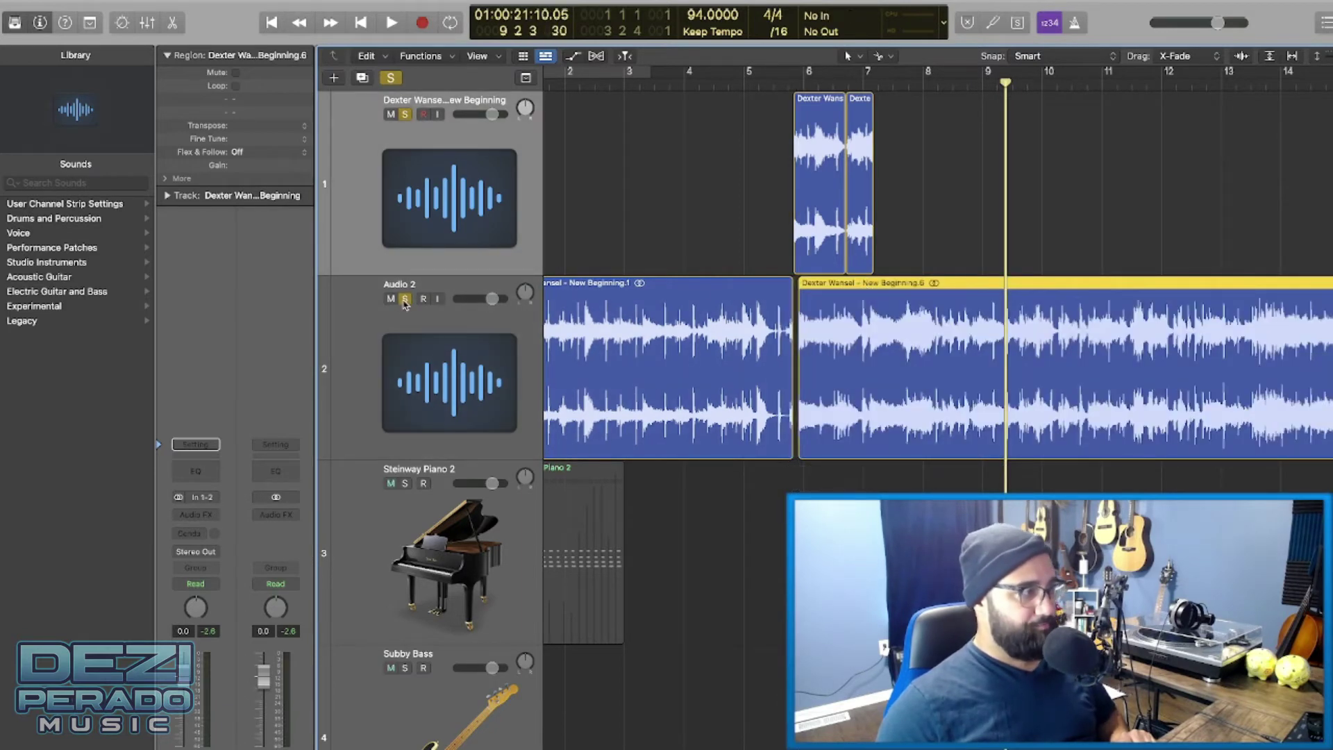
# - Turn off solo on Audio 2 and copy the sample slice at bar 3 to just after bar 5
pyautogui.click(405, 303)
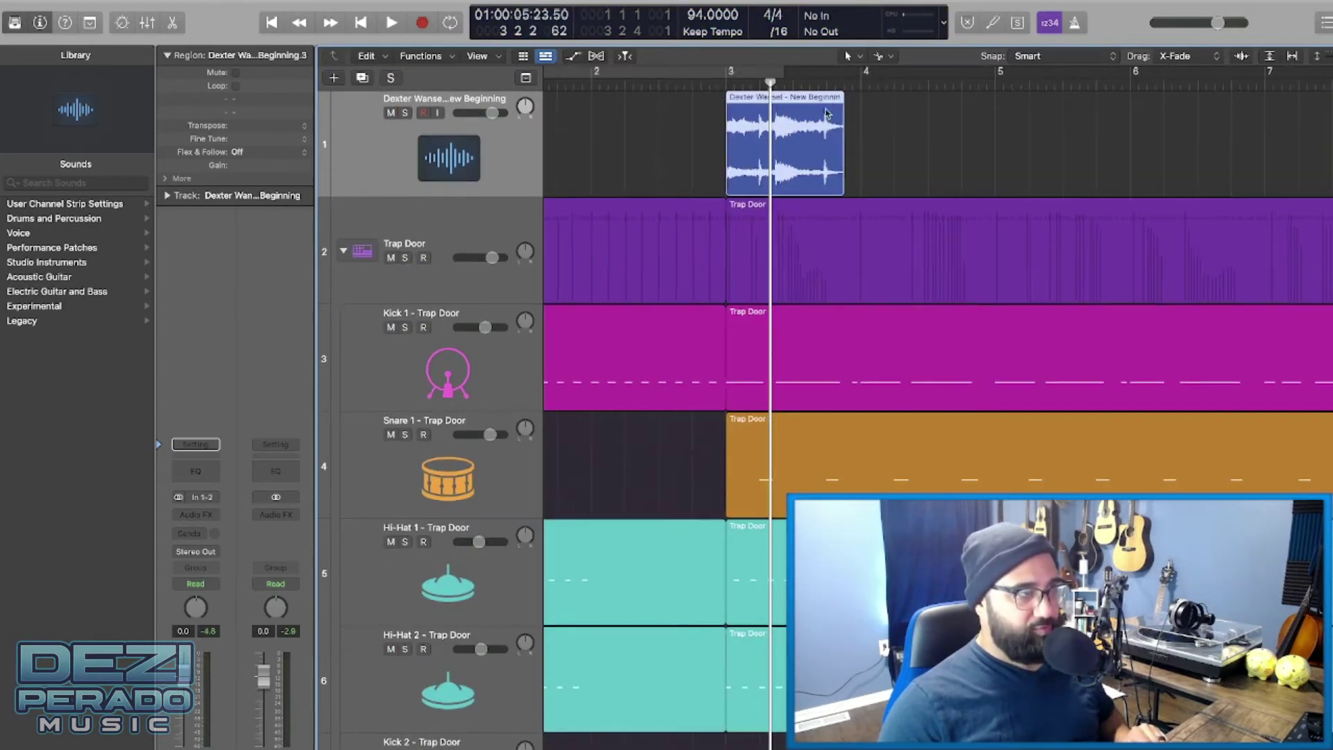
pyautogui.moveTo(771, 112); pyautogui.dragTo(1071, 111)
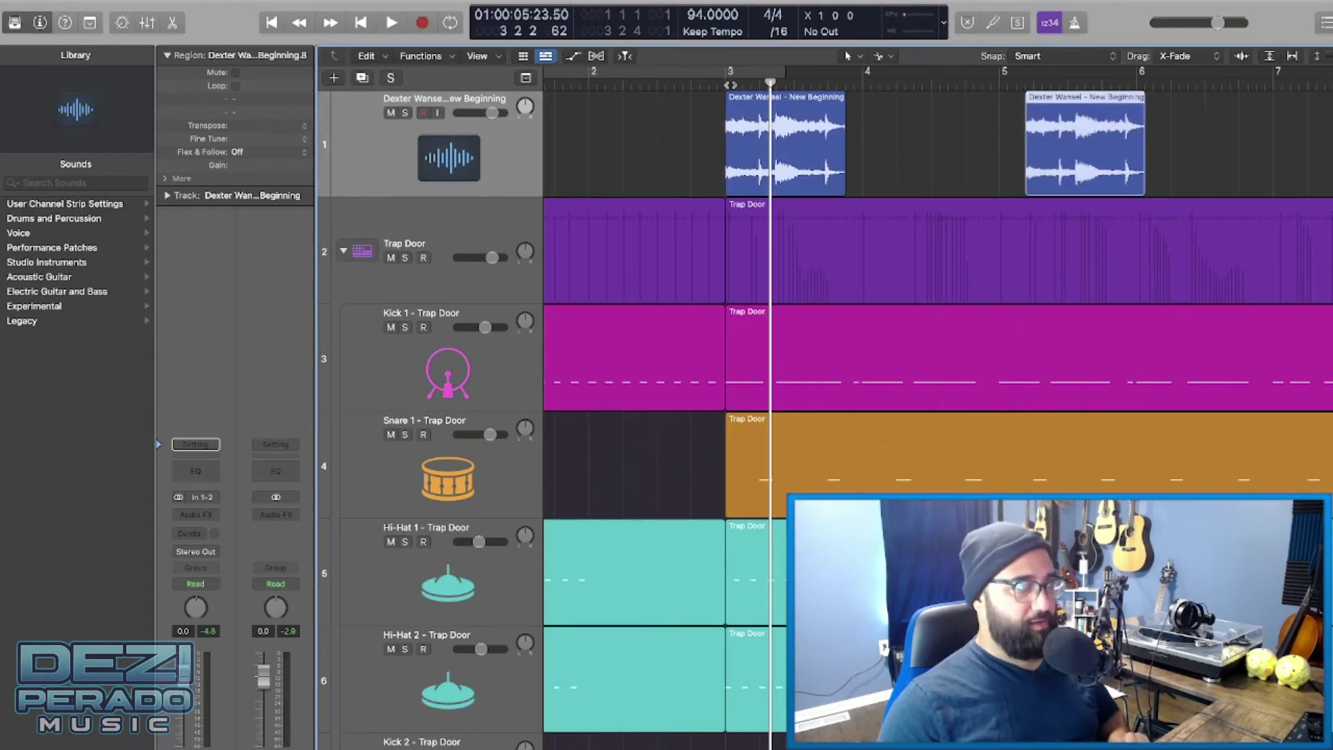
pyautogui.click(724, 85)
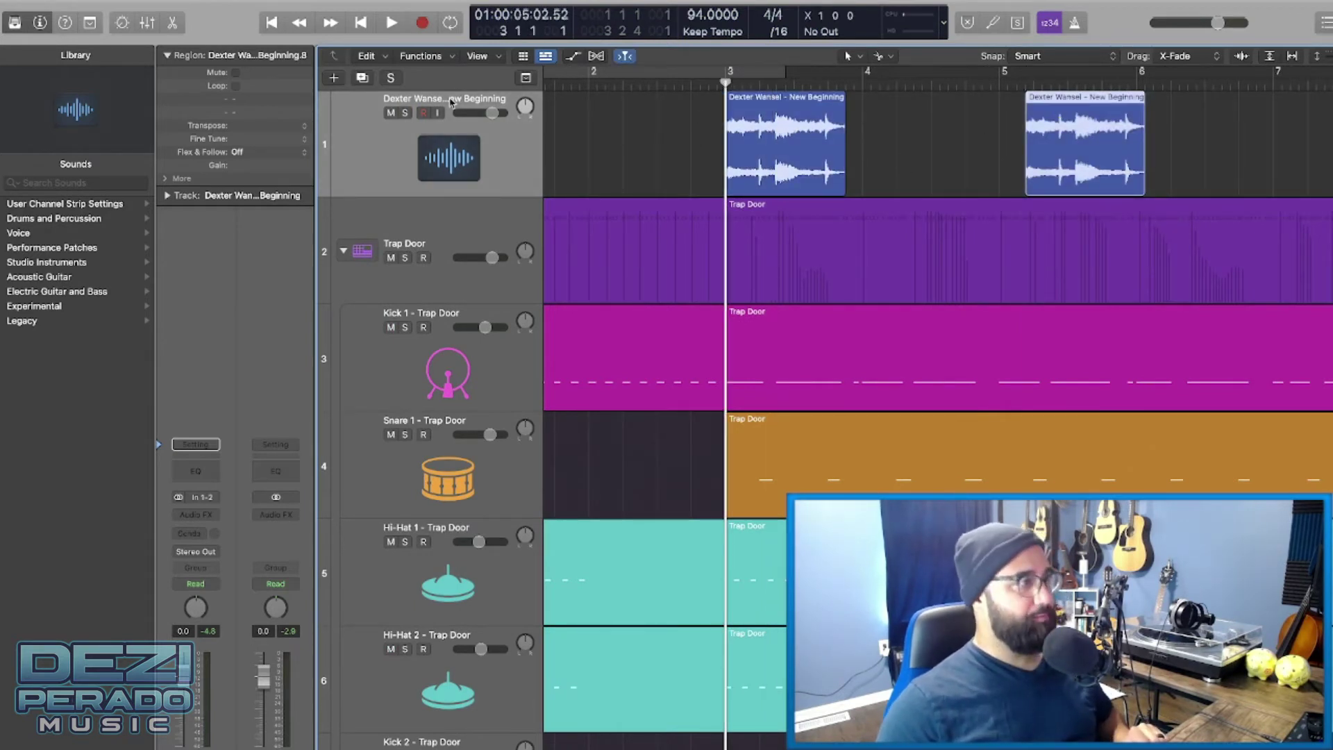
pyautogui.click(390, 78)
pyautogui.scroll(8, 720, 224)
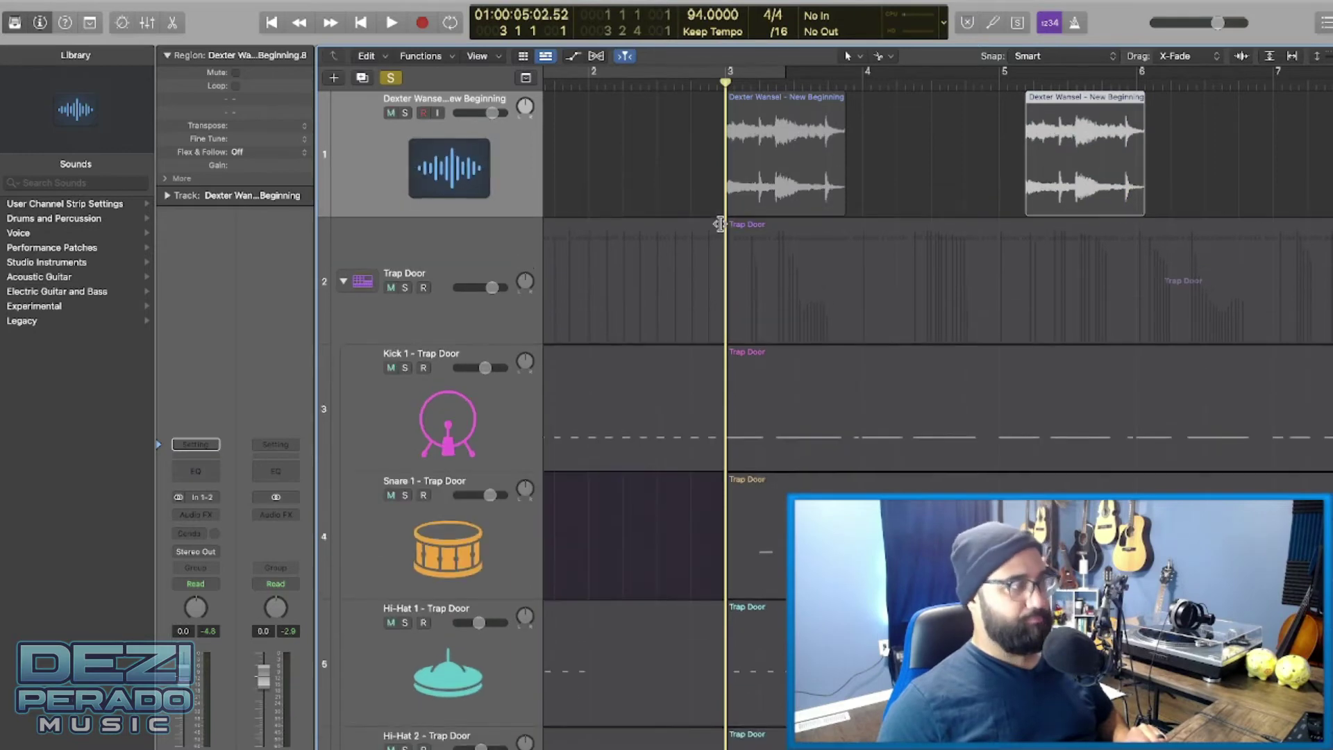
pyautogui.click(436, 168)
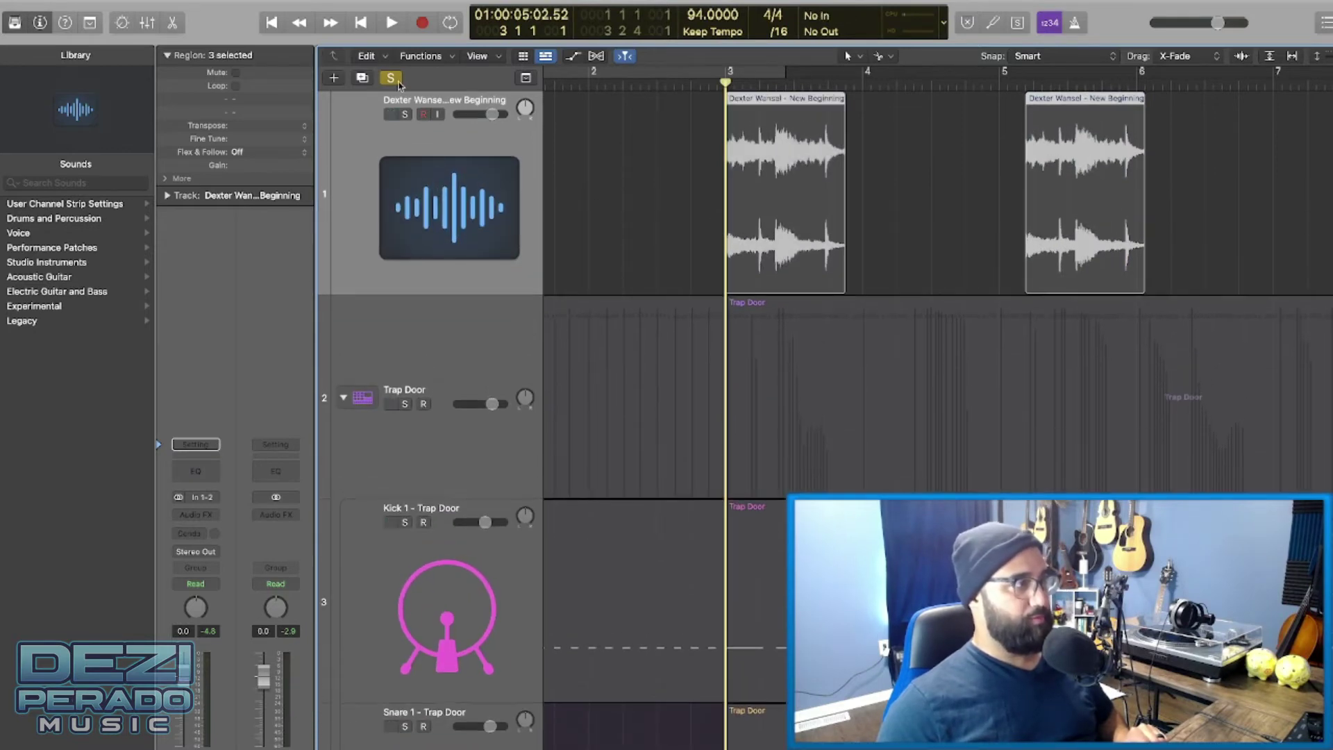
pyautogui.click(391, 78)
pyautogui.click(391, 78)
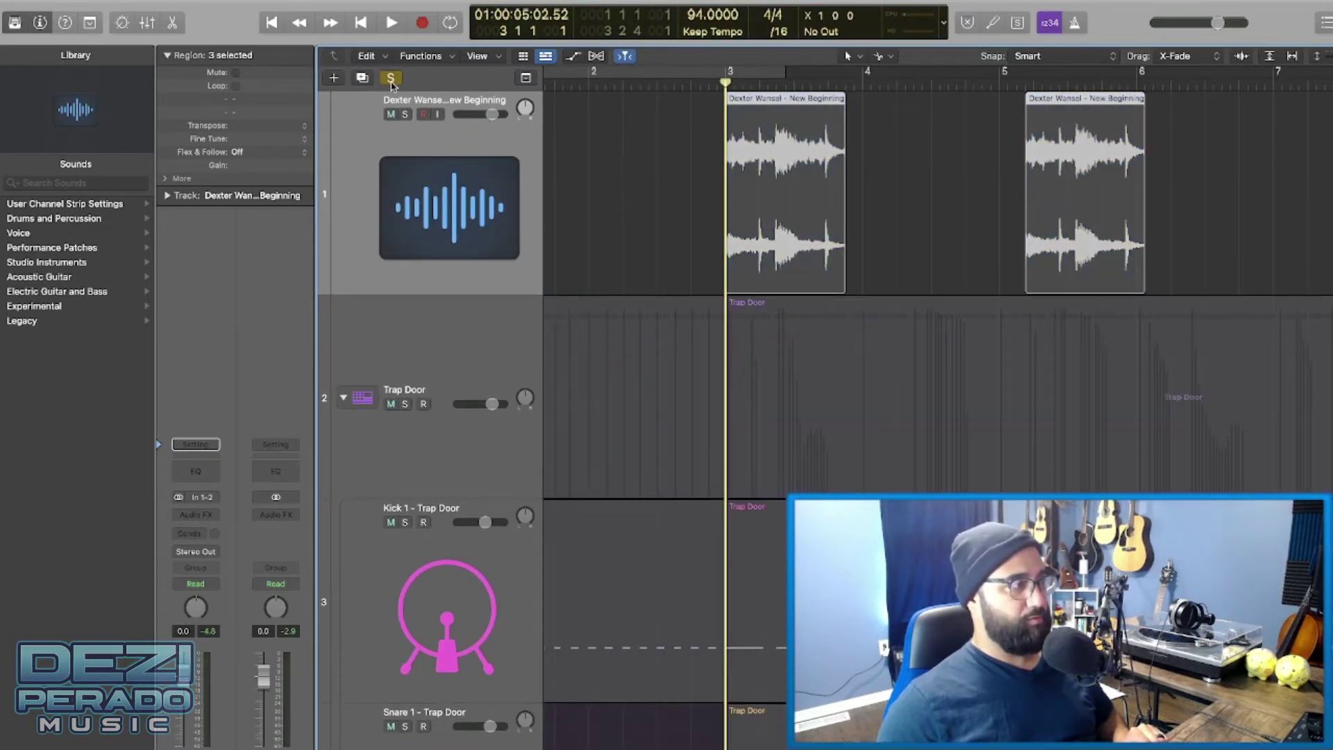
pyautogui.click(391, 79)
# - Collapse the Trap Door track stack and solo the New Beginning sample track
pyautogui.click(343, 397)
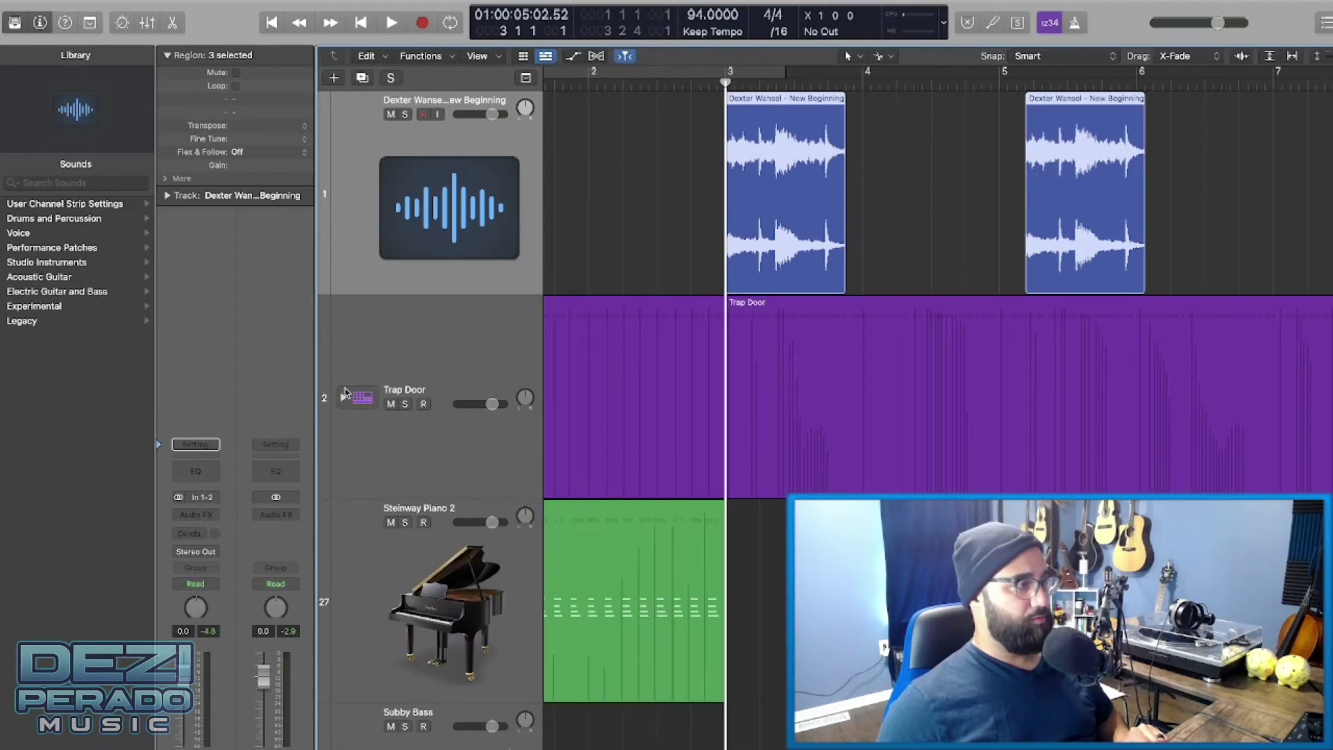
pyautogui.press('z')
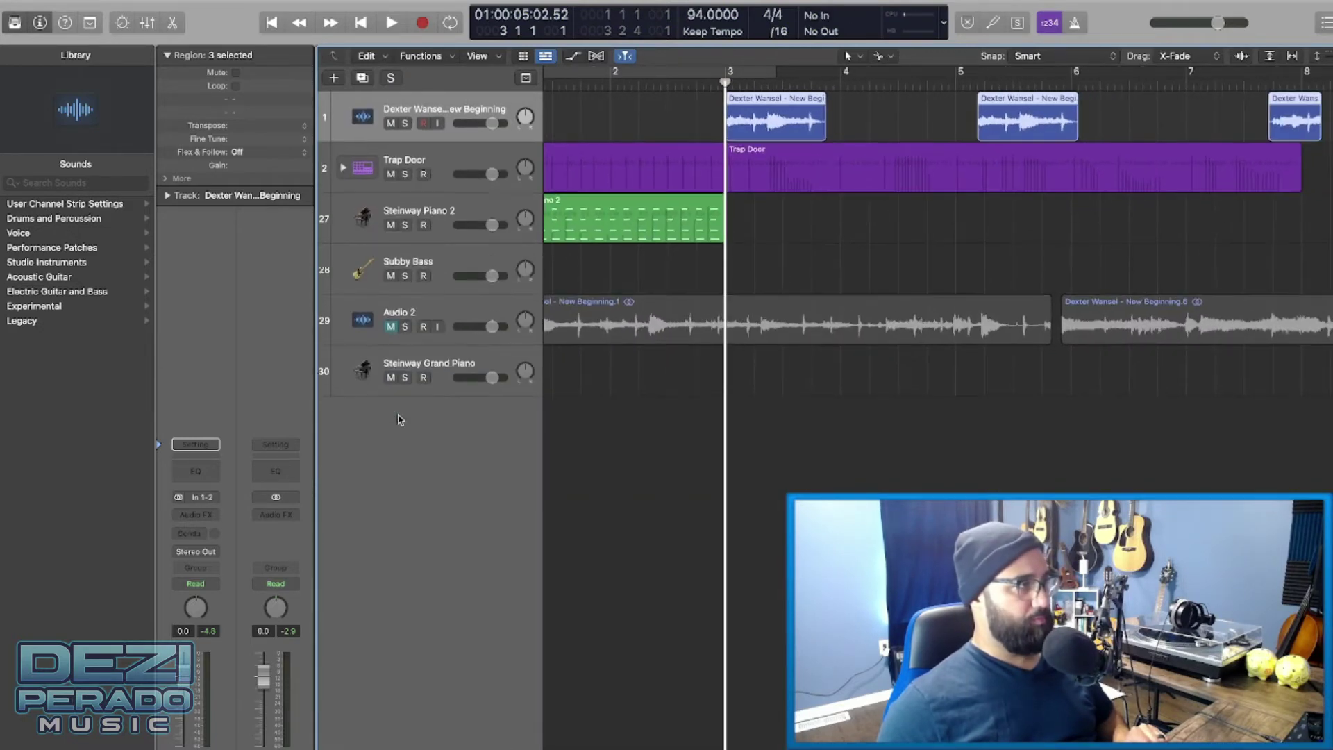
pyautogui.click(406, 124)
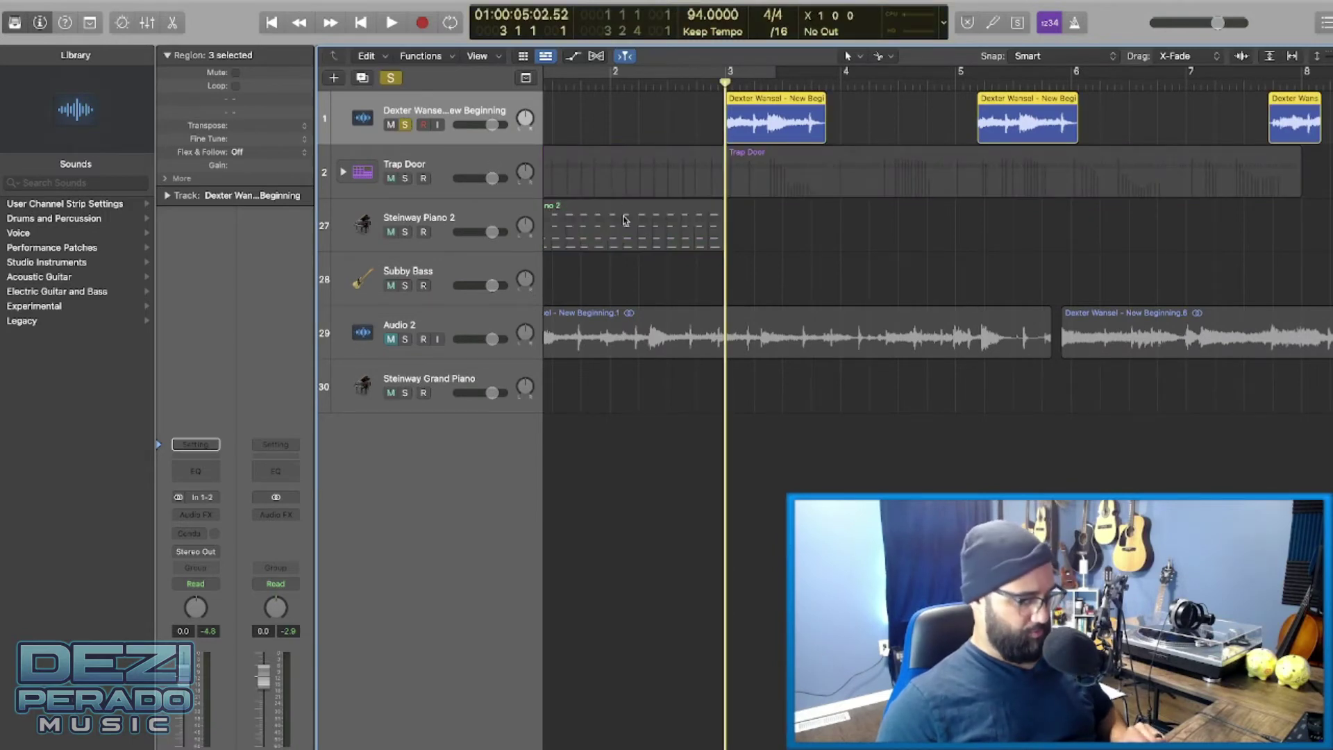
# - Audition the slice at bar 3, split it at 3 2 2 152 and delete the part after the cut
pyautogui.press('z')
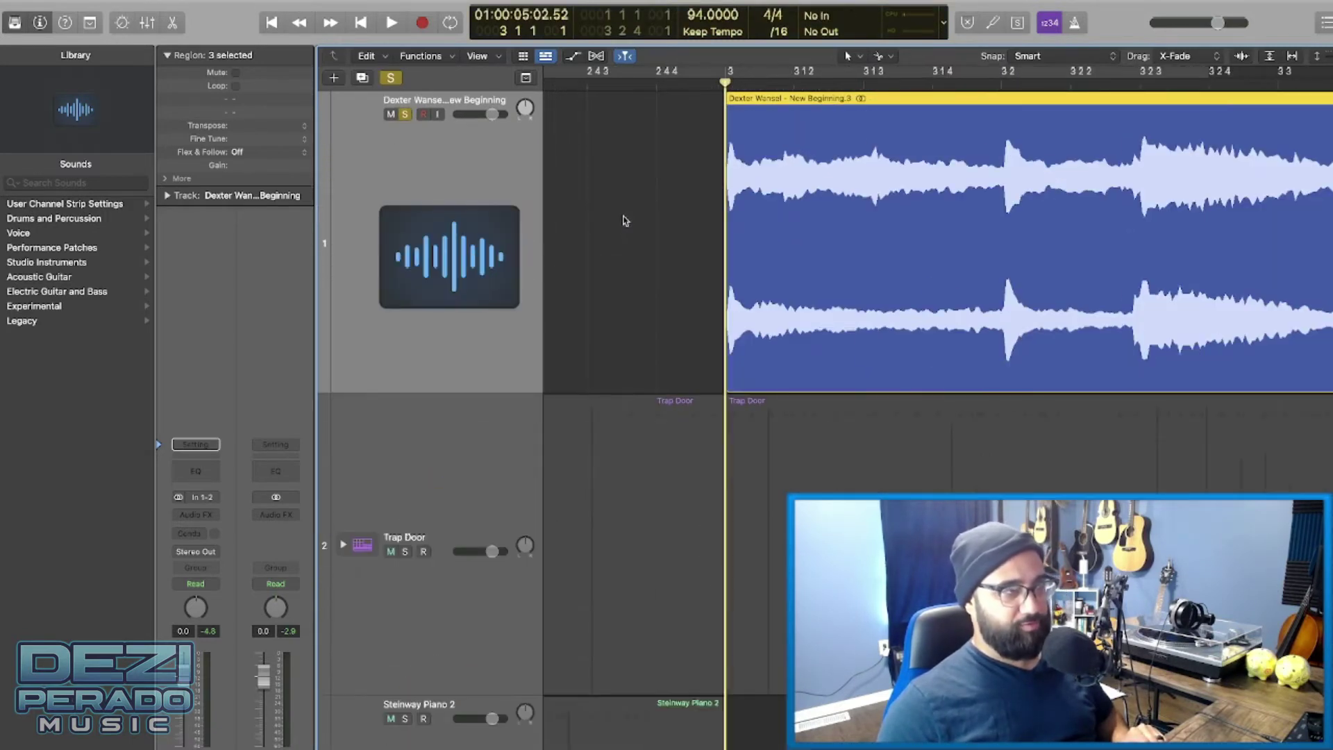
pyautogui.press('space')
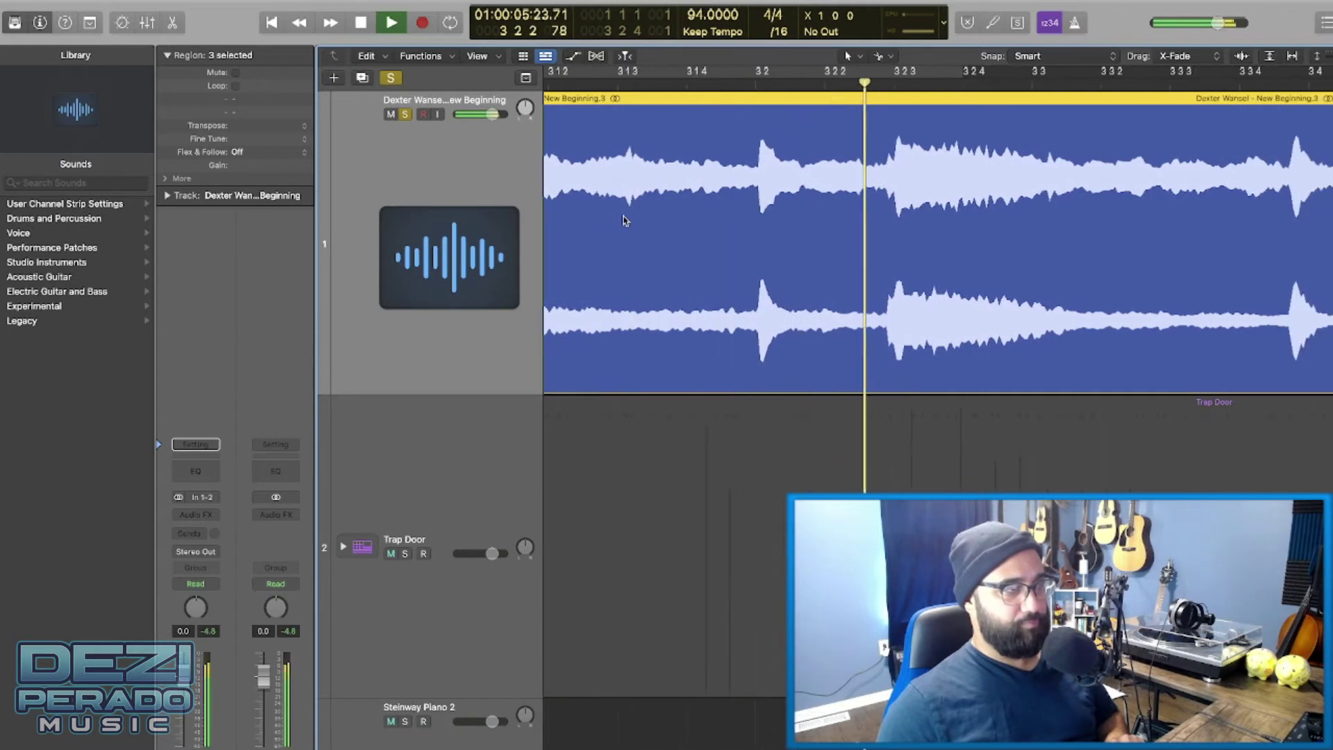
pyautogui.press('space')
pyautogui.moveTo(892, 87); pyautogui.dragTo(882, 87)
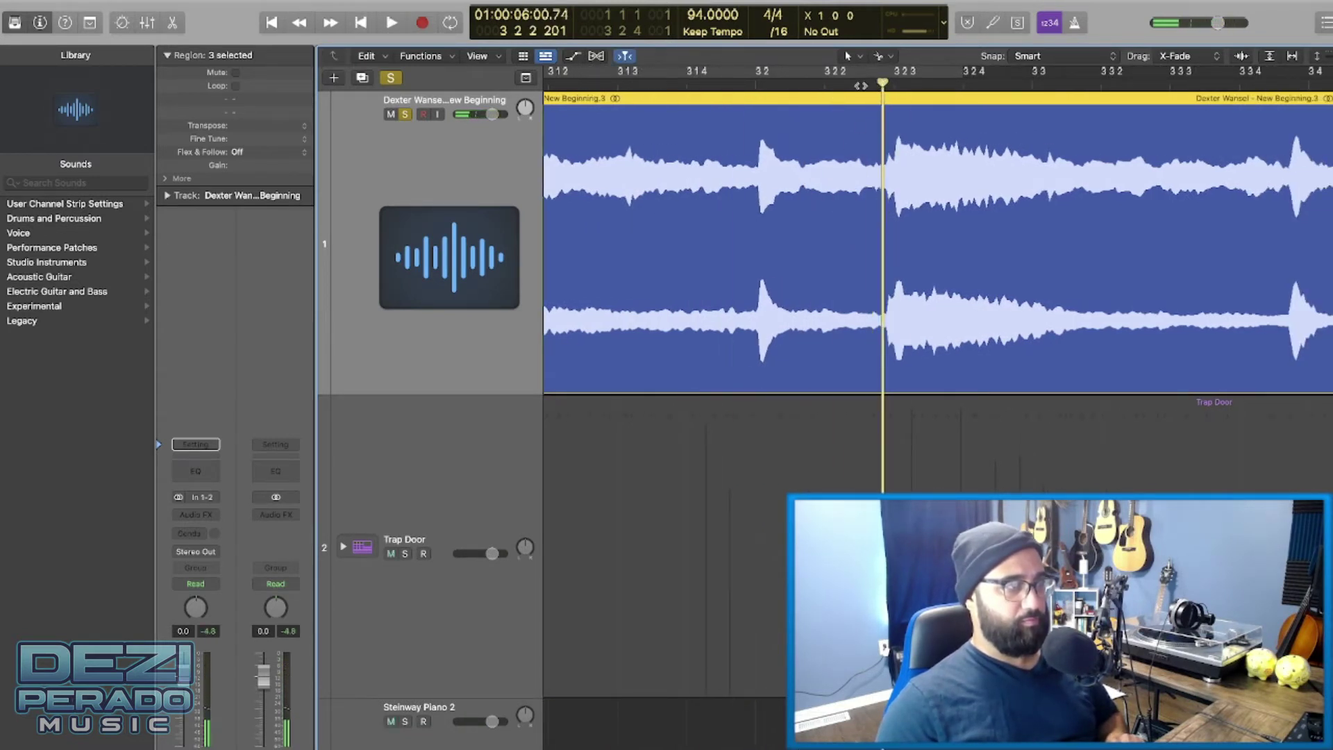
pyautogui.press('space')
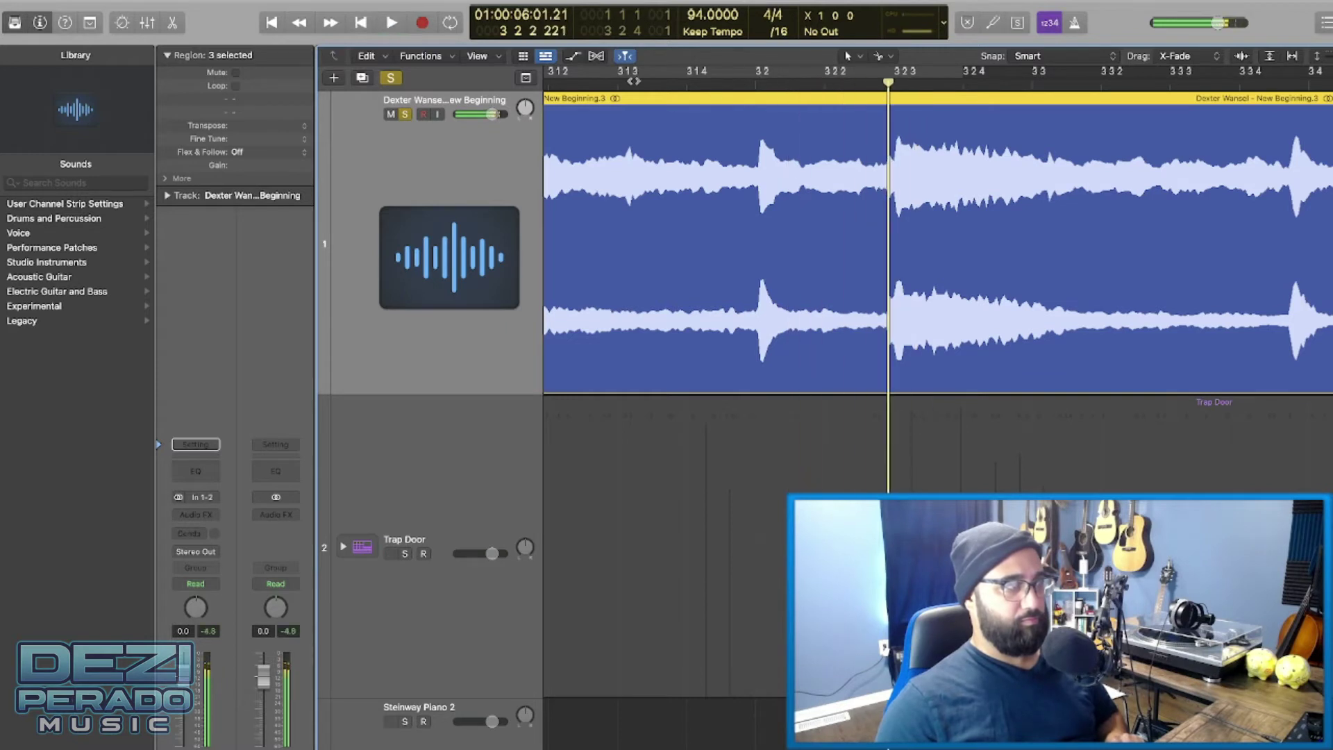
pyautogui.click(616, 82)
pyautogui.press('space')
pyautogui.press('space')
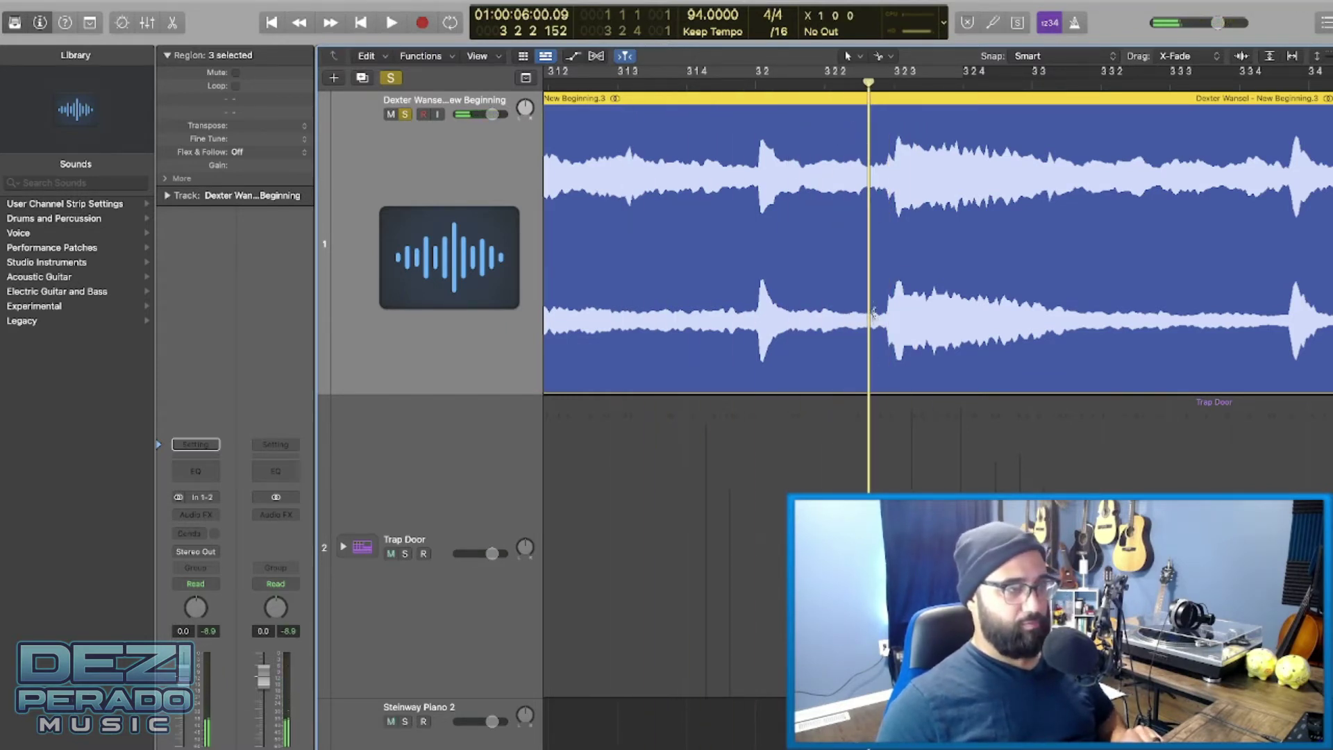
pyautogui.keyDown('super'); pyautogui.click(871, 313); pyautogui.keyUp('super')
pyautogui.press('Delete')
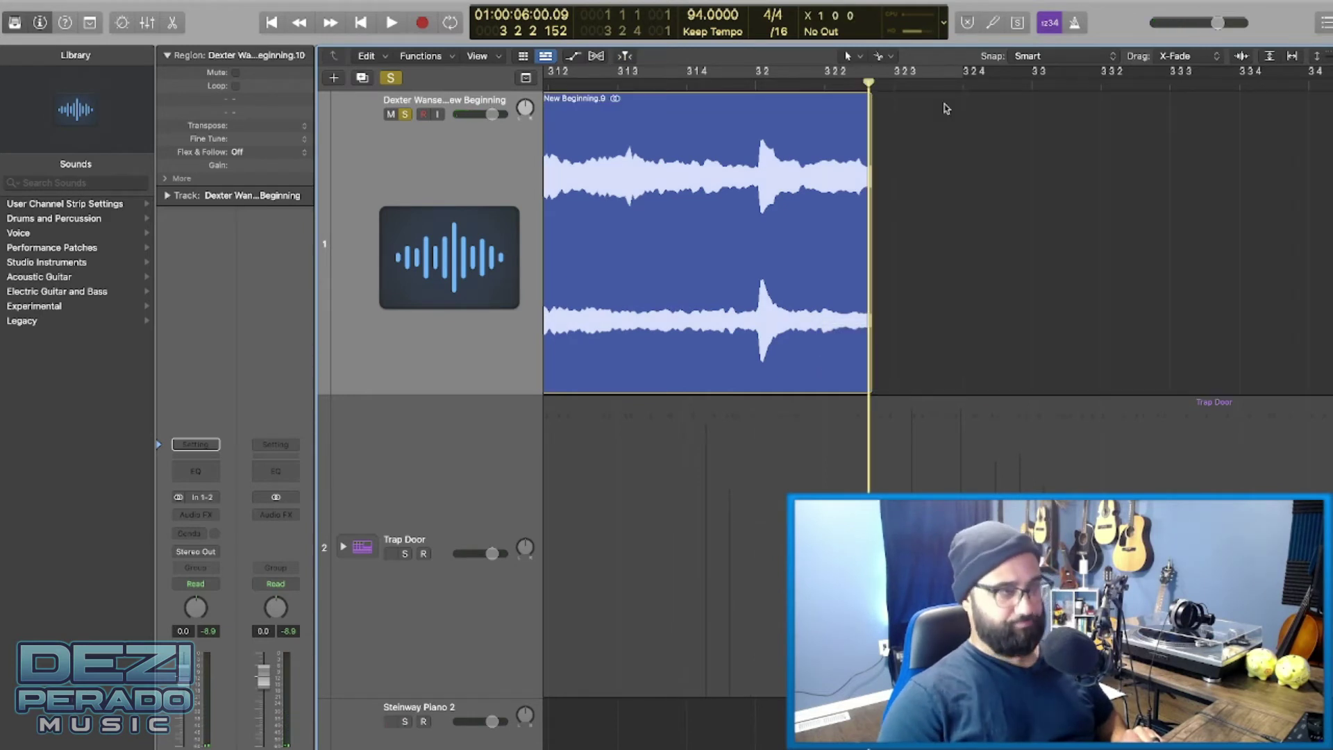
# - Unsolo the New Beginning sample track and play the shortened slice at bar 3 together with the drums
pyautogui.keyDown('ctrl'); pyautogui.keyDown('alt'); pyautogui.click(940, 146); pyautogui.keyUp('alt'); pyautogui.keyUp('ctrl')
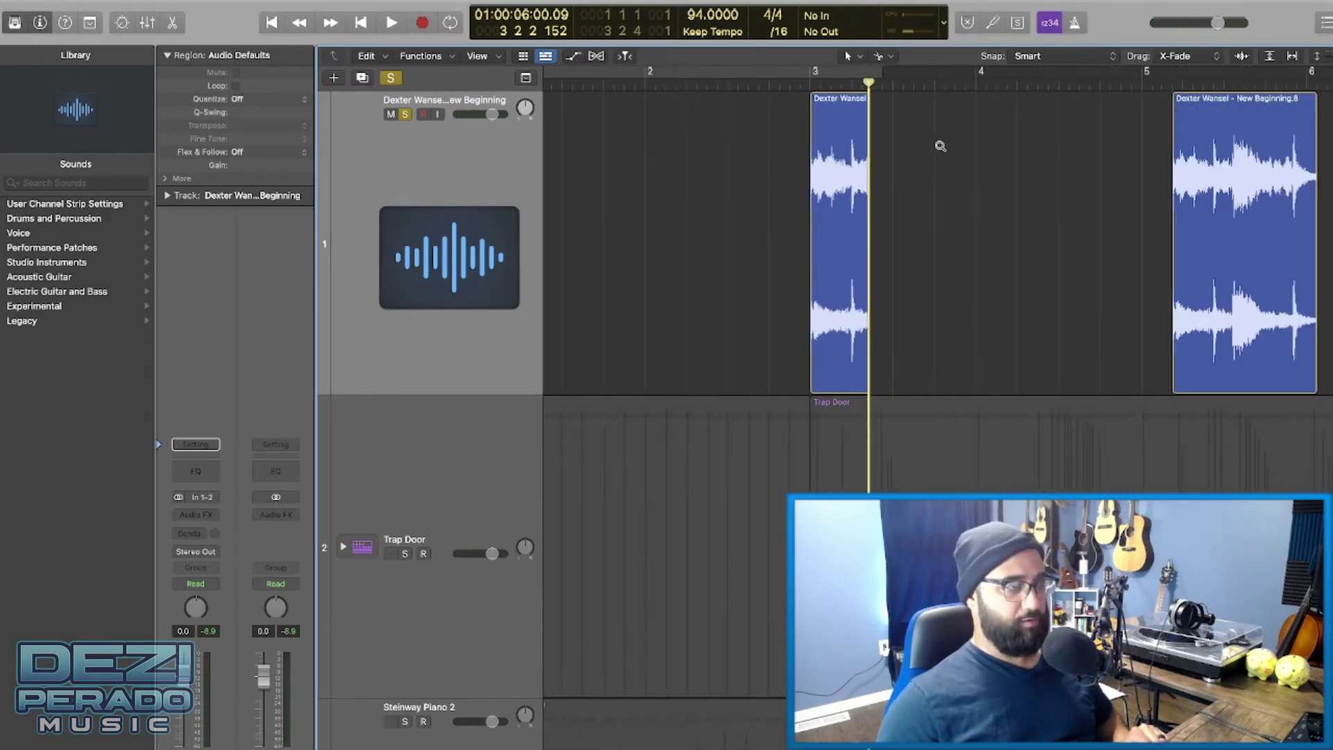
pyautogui.scroll(2, 940, 146)
pyautogui.click(404, 114)
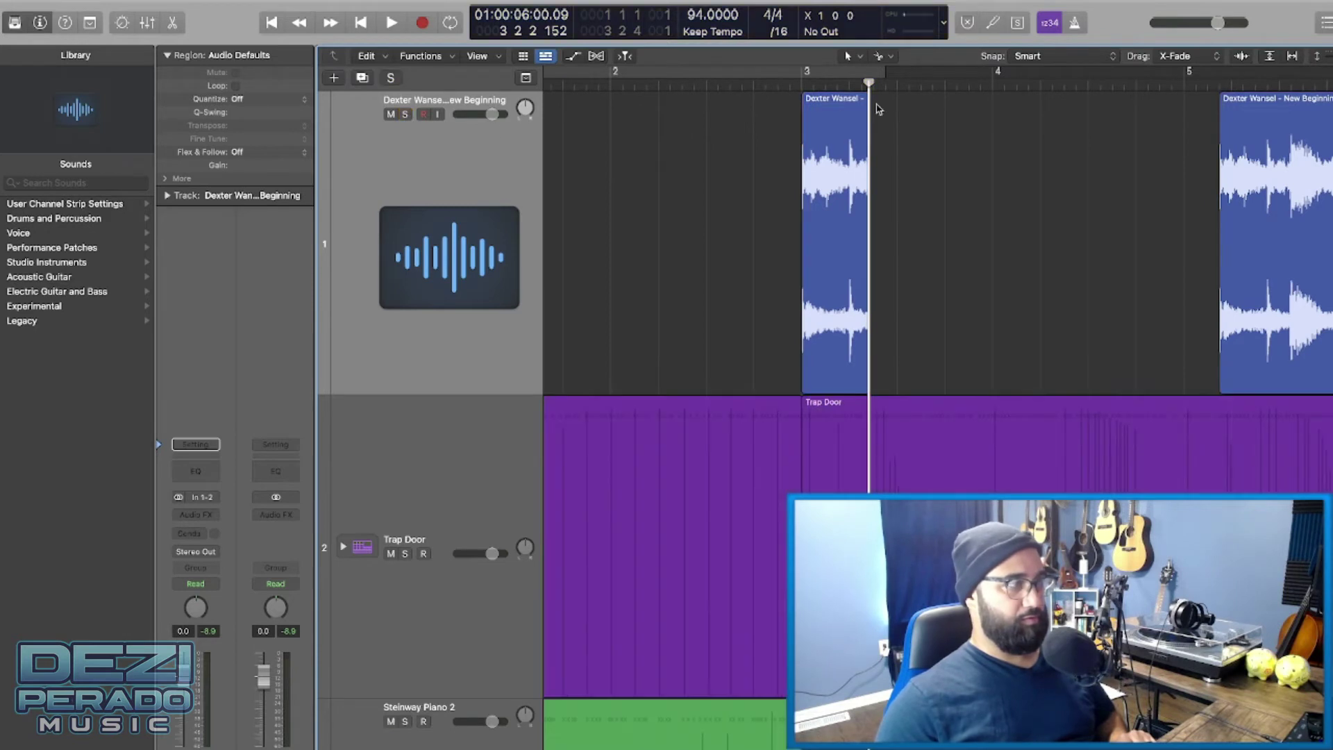
pyautogui.press('space')
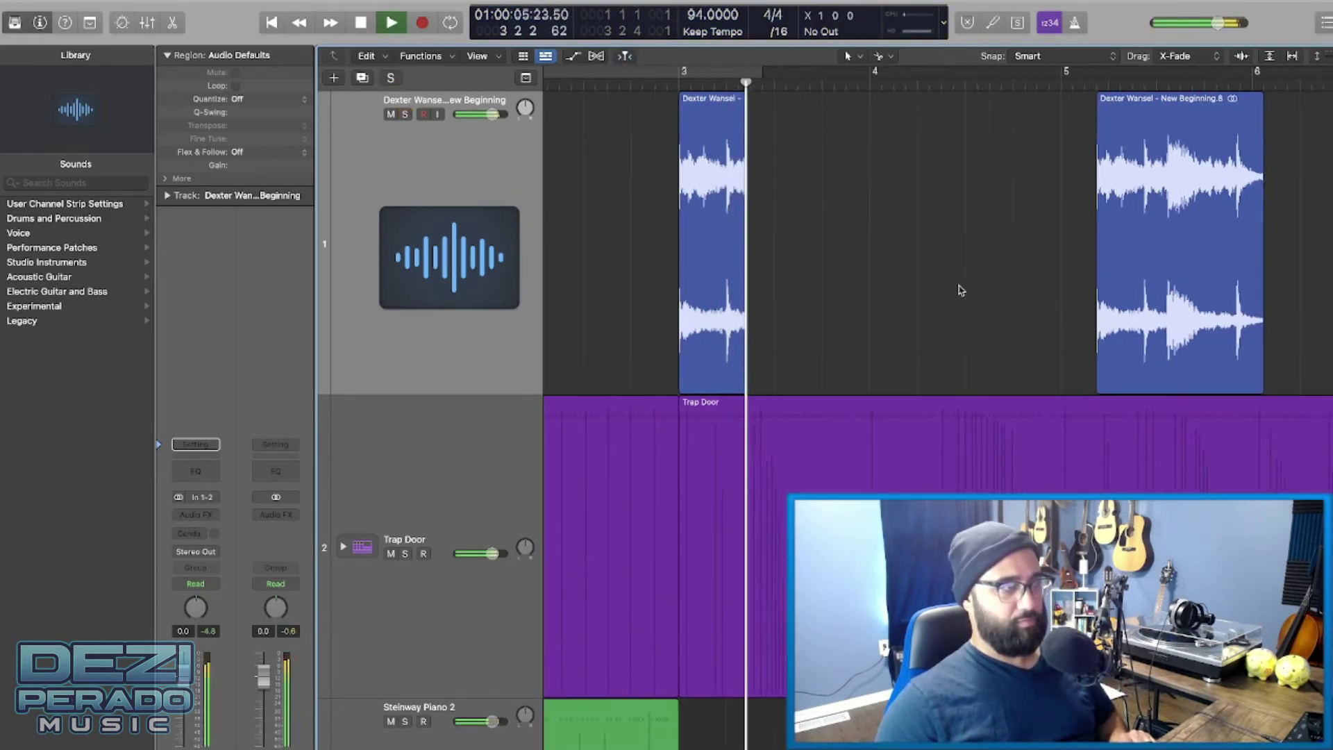
pyautogui.press('space')
pyautogui.hscroll(-2, 961, 290)
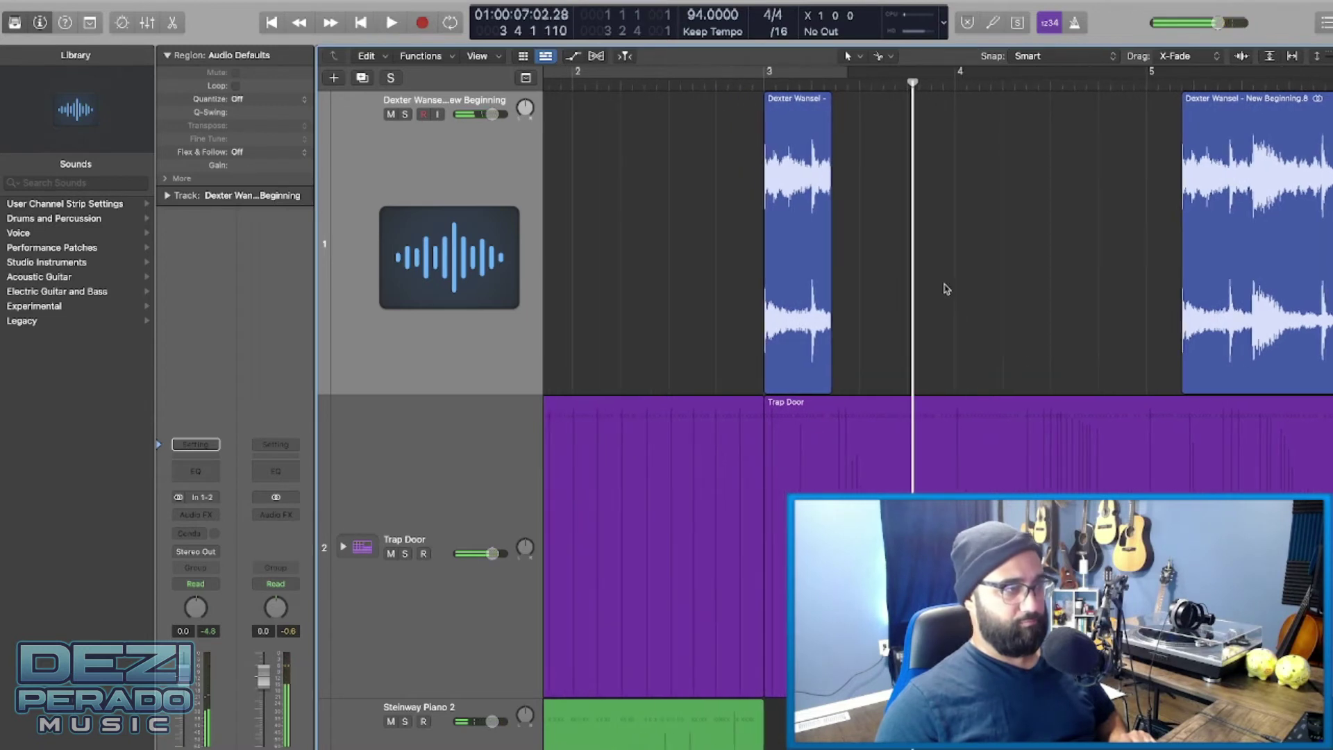
# - Move the last two sample slices farther along their track, to just after bar 9 and just after bar 11
pyautogui.press('space')
pyautogui.press('space')
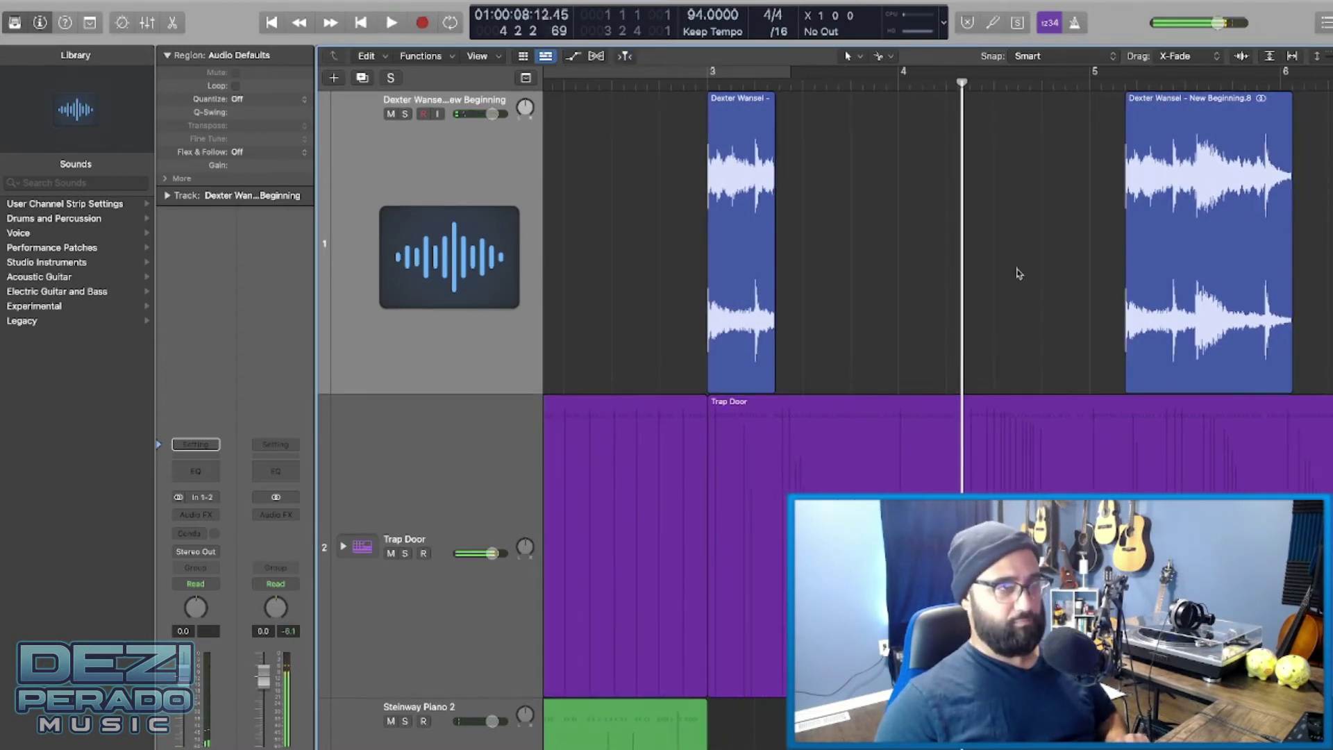
pyautogui.click(1165, 140)
pyautogui.press('super+Left')
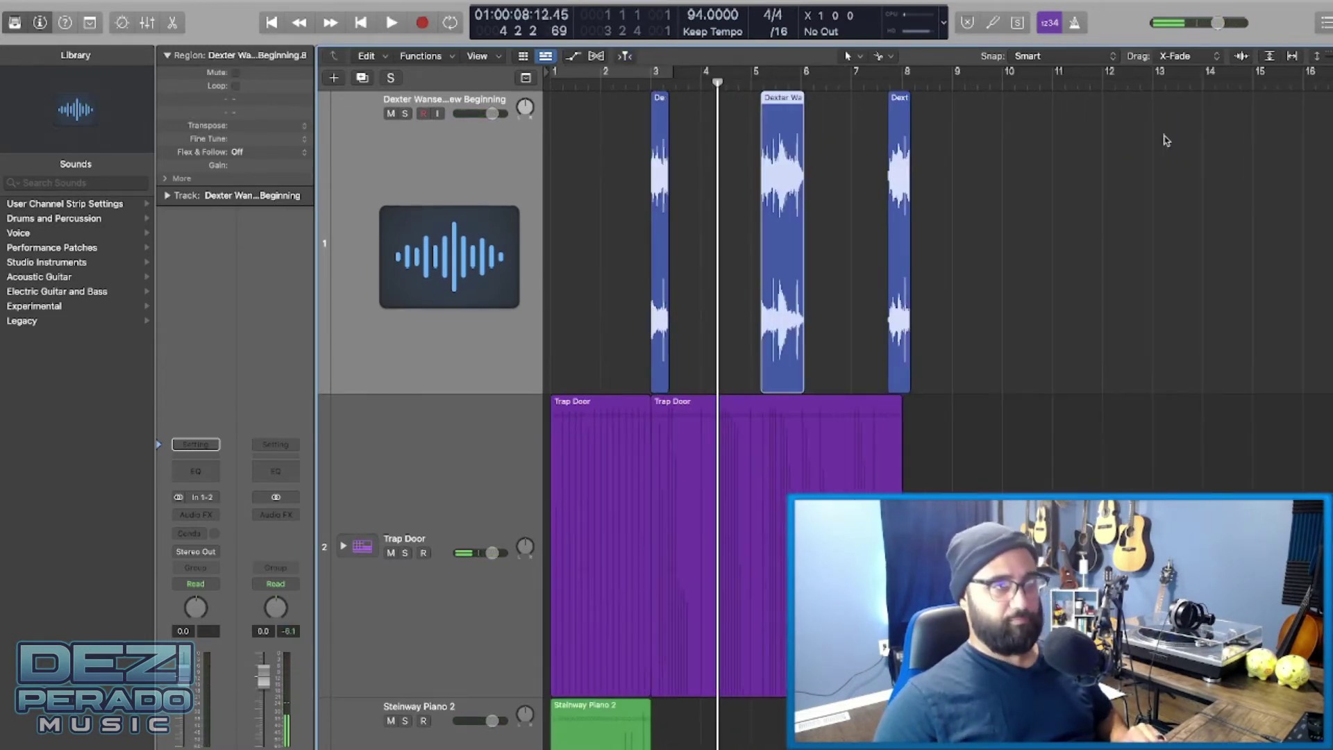
pyautogui.moveTo(925, 99); pyautogui.dragTo(1128, 99)
pyautogui.moveTo(784, 102); pyautogui.dragTo(1026, 115)
pyautogui.press('super+Right')
pyautogui.press('super+Right')
pyautogui.press('super+Right')
pyautogui.press('super+Up')
pyautogui.press('super+Up')
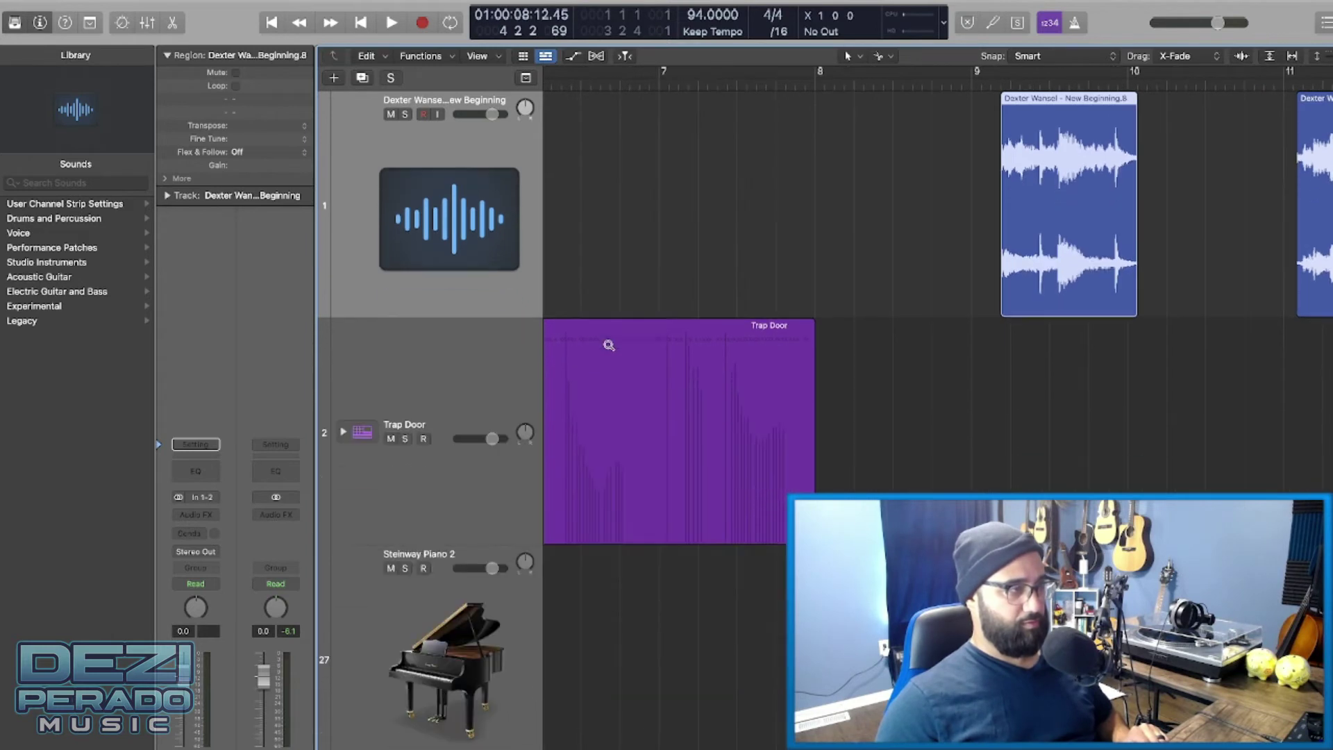
# - Play the arrangement from bar 2 to hear the slice at bar 3 with the drums
pyautogui.hscroll(-7, 609, 349)
pyautogui.hscroll(-10, 624, 326)
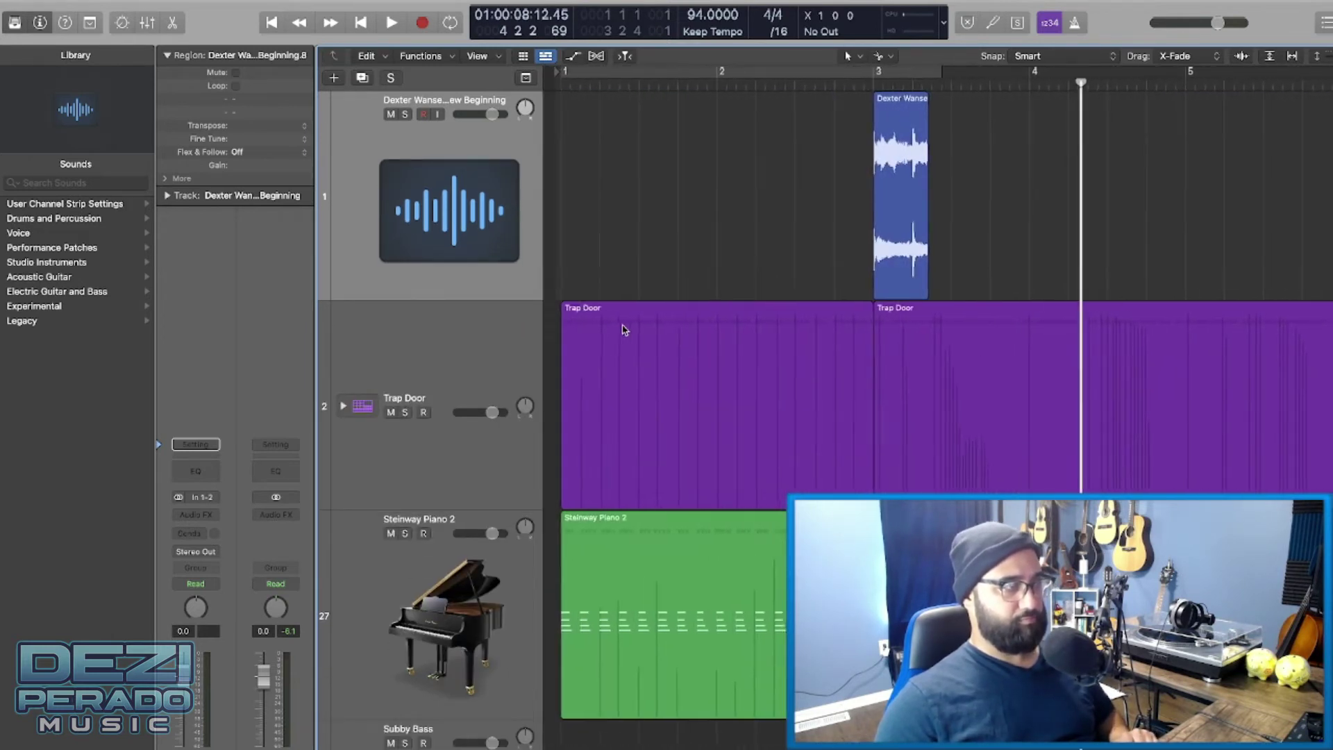
pyautogui.doubleClick(778, 84)
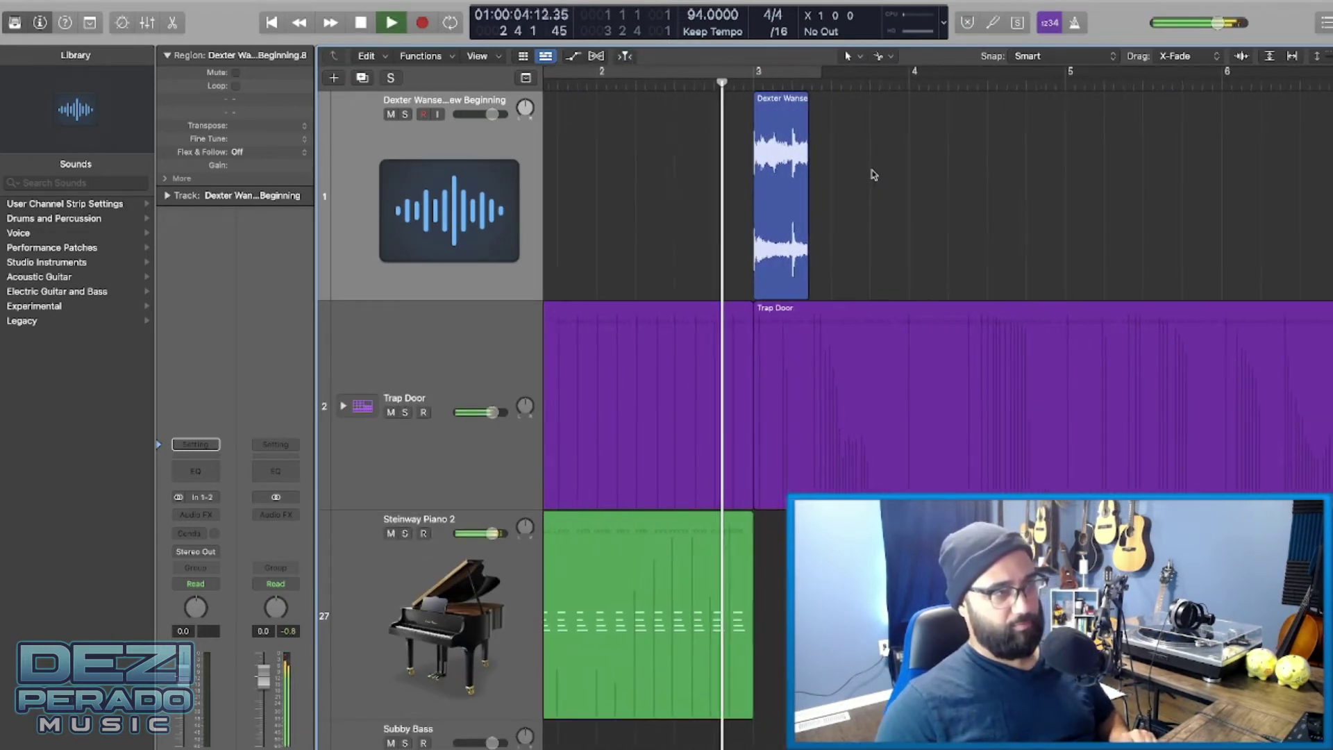
pyautogui.hscroll(-2, 872, 173)
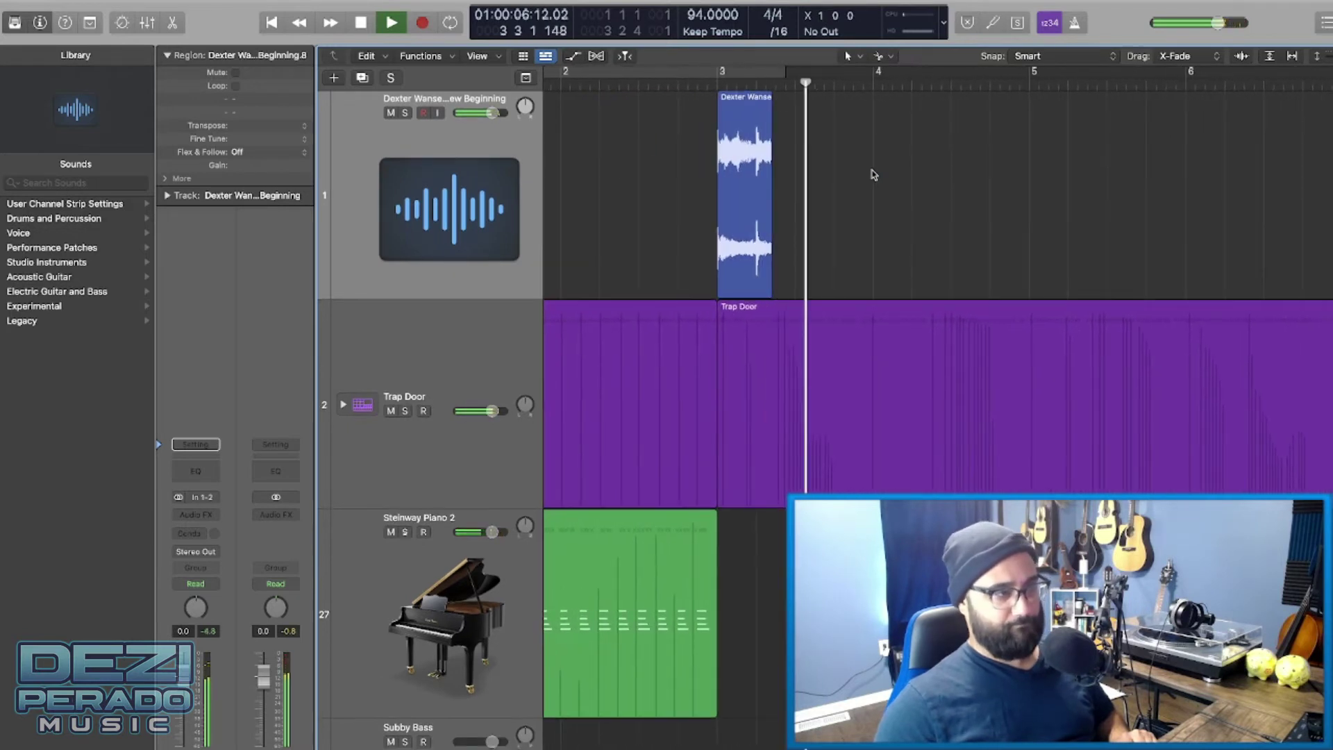
pyautogui.hscroll(1, 872, 173)
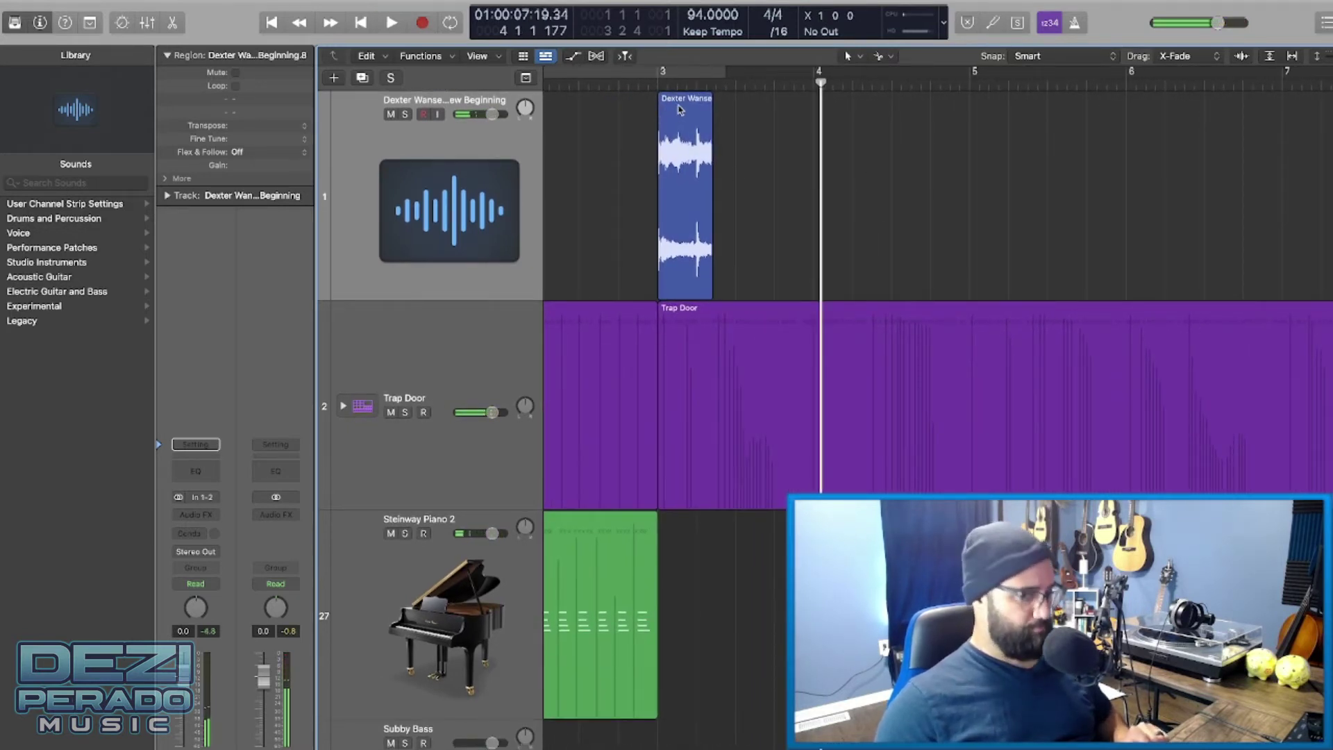
# - Copy the sample slice at bar 3 to bar 4 and play the copy with the drums
pyautogui.moveTo(703, 99); pyautogui.dragTo(858, 111)
pyautogui.press('space')
pyautogui.press('space')
pyautogui.hscroll(3, 830, 164)
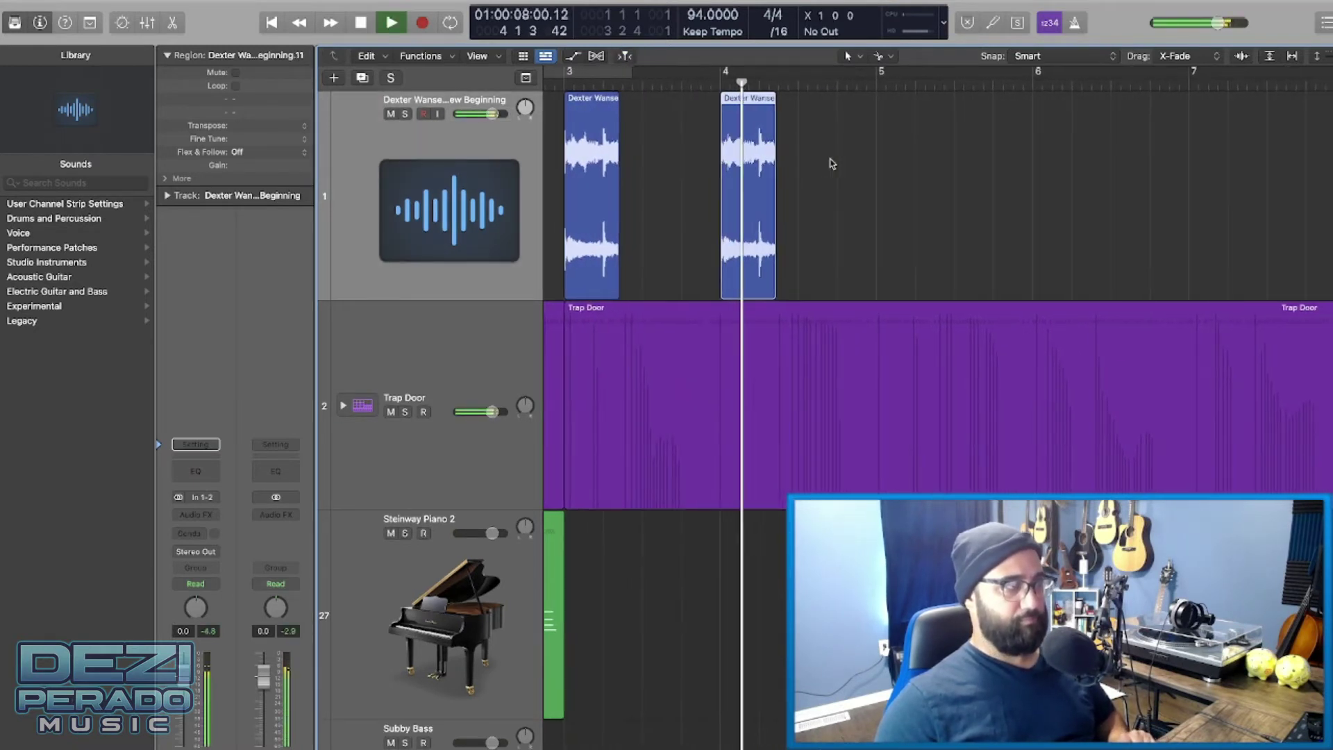
pyautogui.hscroll(3, 833, 164)
pyautogui.hscroll(1, 667, 140)
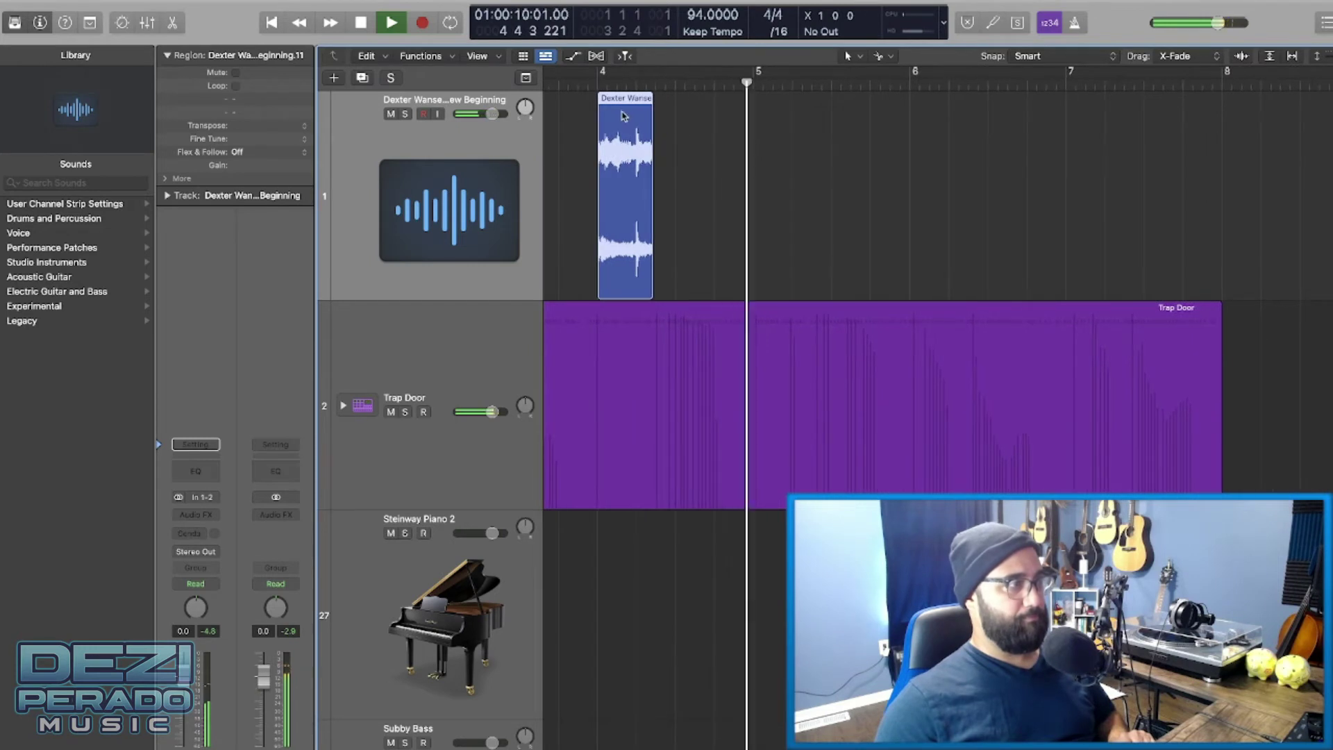
pyautogui.press('space')
# - Try the copied slice at bar 5 instead of bar 4, listen to it, and undo the move
pyautogui.moveTo(616, 119); pyautogui.dragTo(769, 120)
pyautogui.press('space')
pyautogui.hscroll(-2, 700, 137)
pyautogui.hscroll(-1, 699, 137)
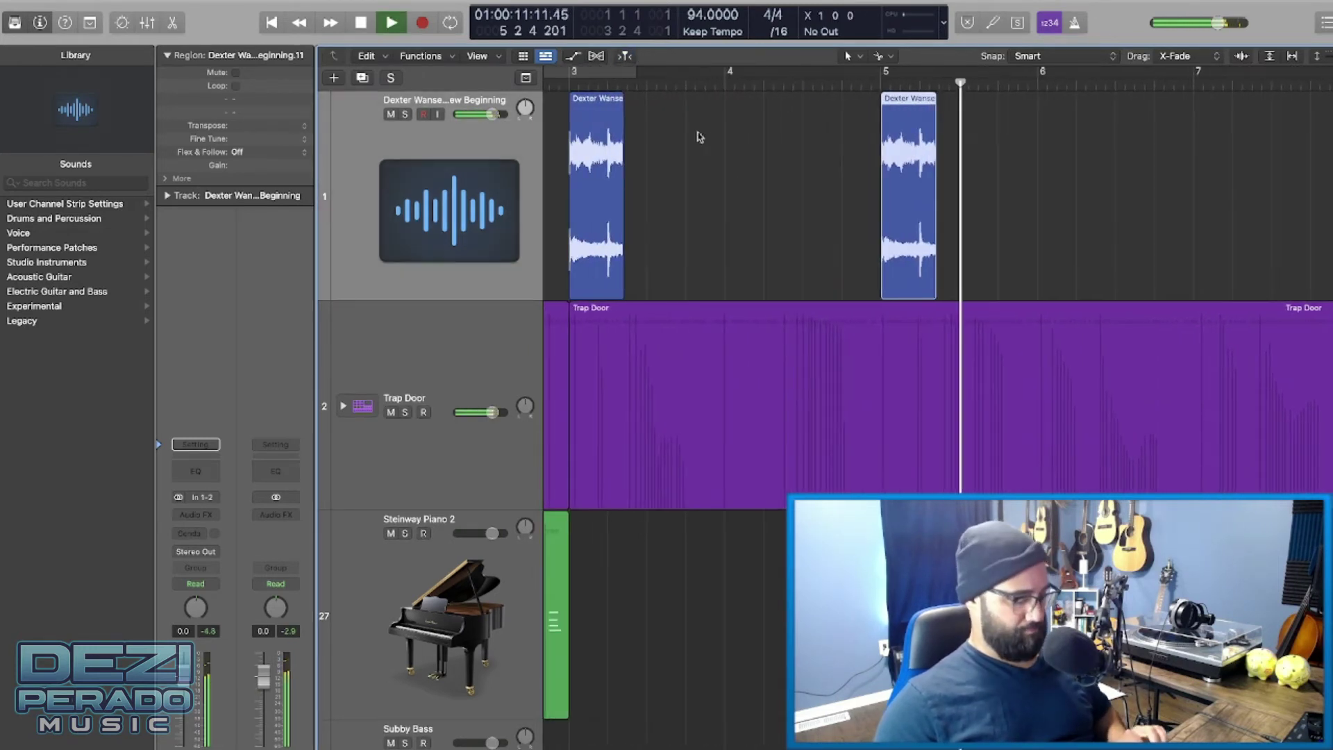
pyautogui.press('super+z')
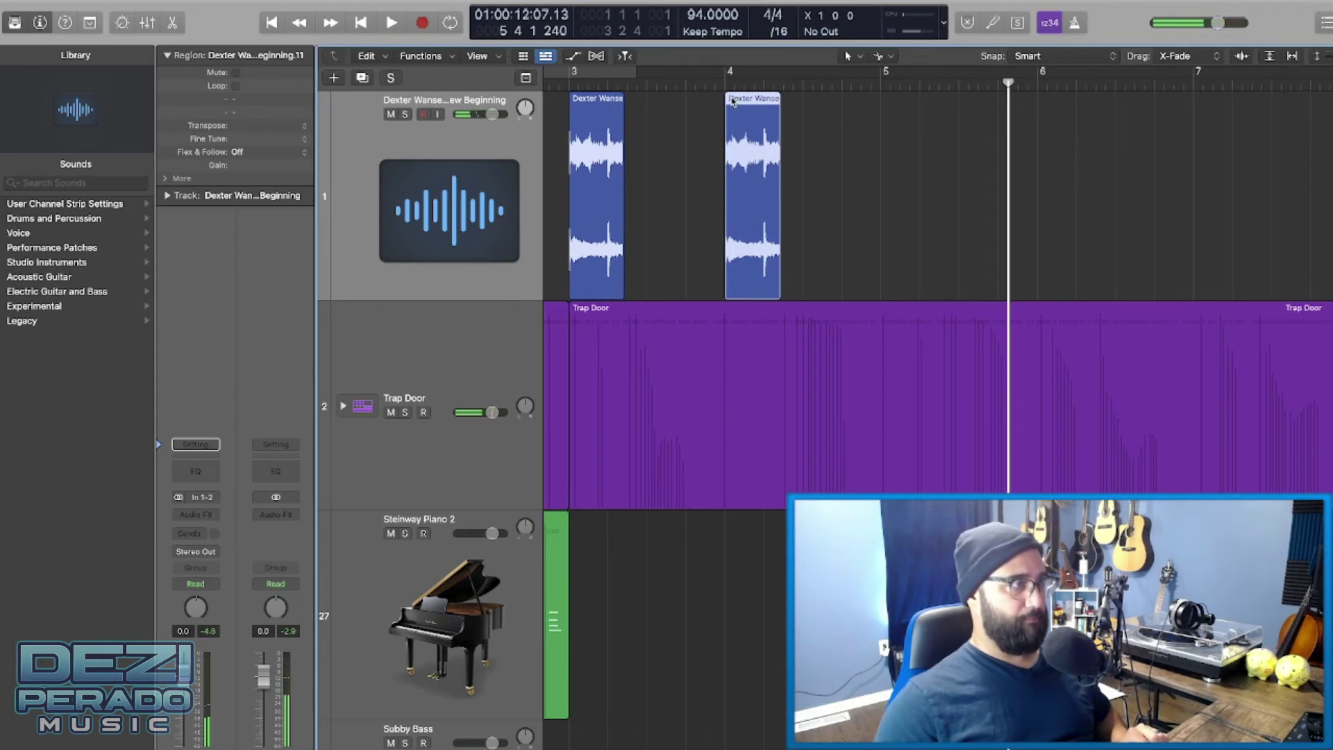
# - Copy the slice at bar 4 to bar 5 and play both slices with the drums
pyautogui.moveTo(733, 101); pyautogui.dragTo(890, 105)
pyautogui.press('space')
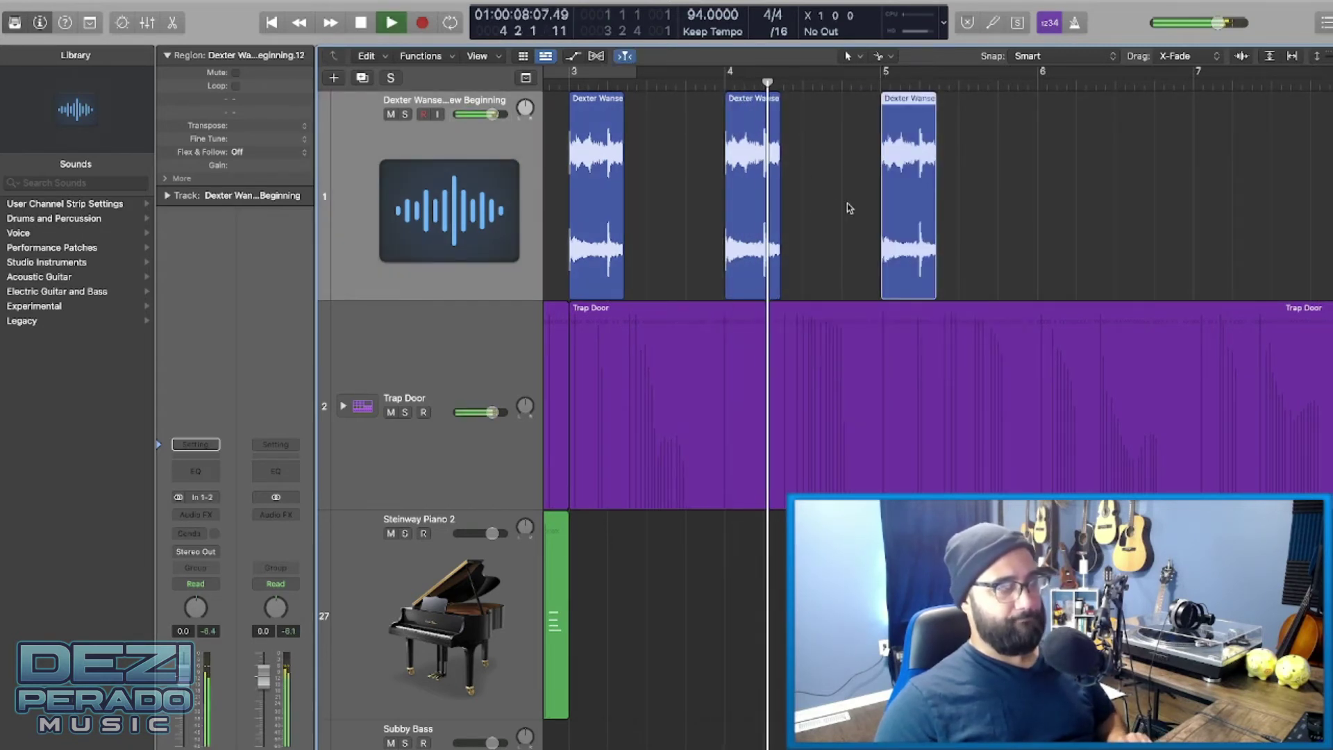
pyautogui.hscroll(3, 847, 205)
pyautogui.hscroll(-3, 847, 205)
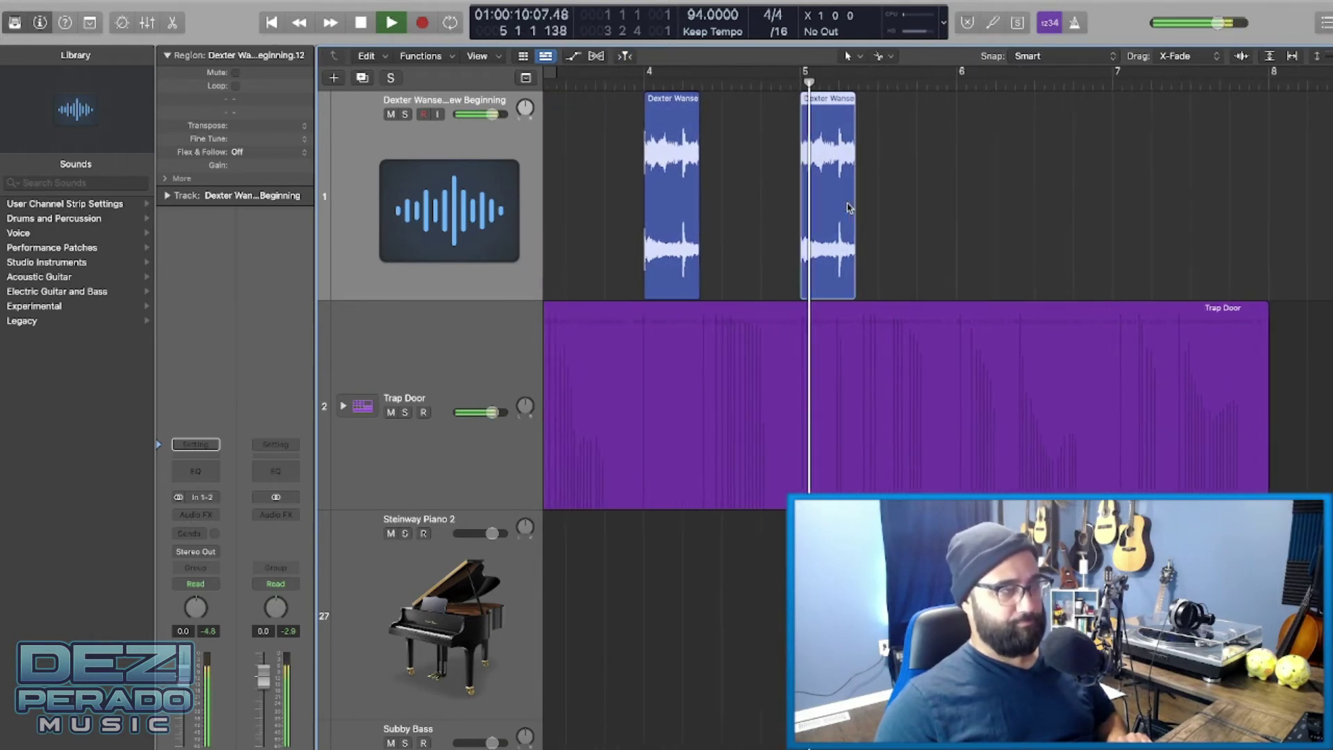
pyautogui.hscroll(1, 846, 205)
pyautogui.press('space')
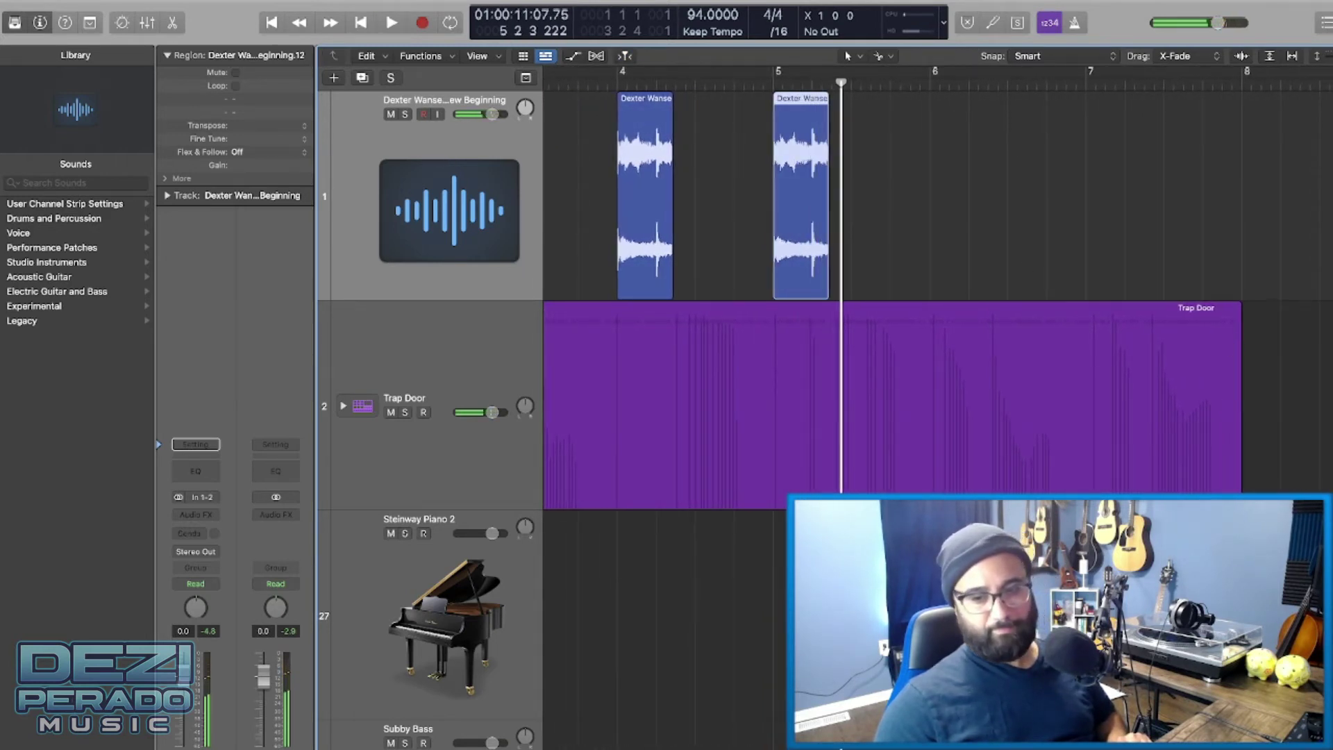
# - Move the short slice at bar 5 to just before bar 8 and place the longer slice exactly on bar 5
pyautogui.hscroll(2, 1003, 237)
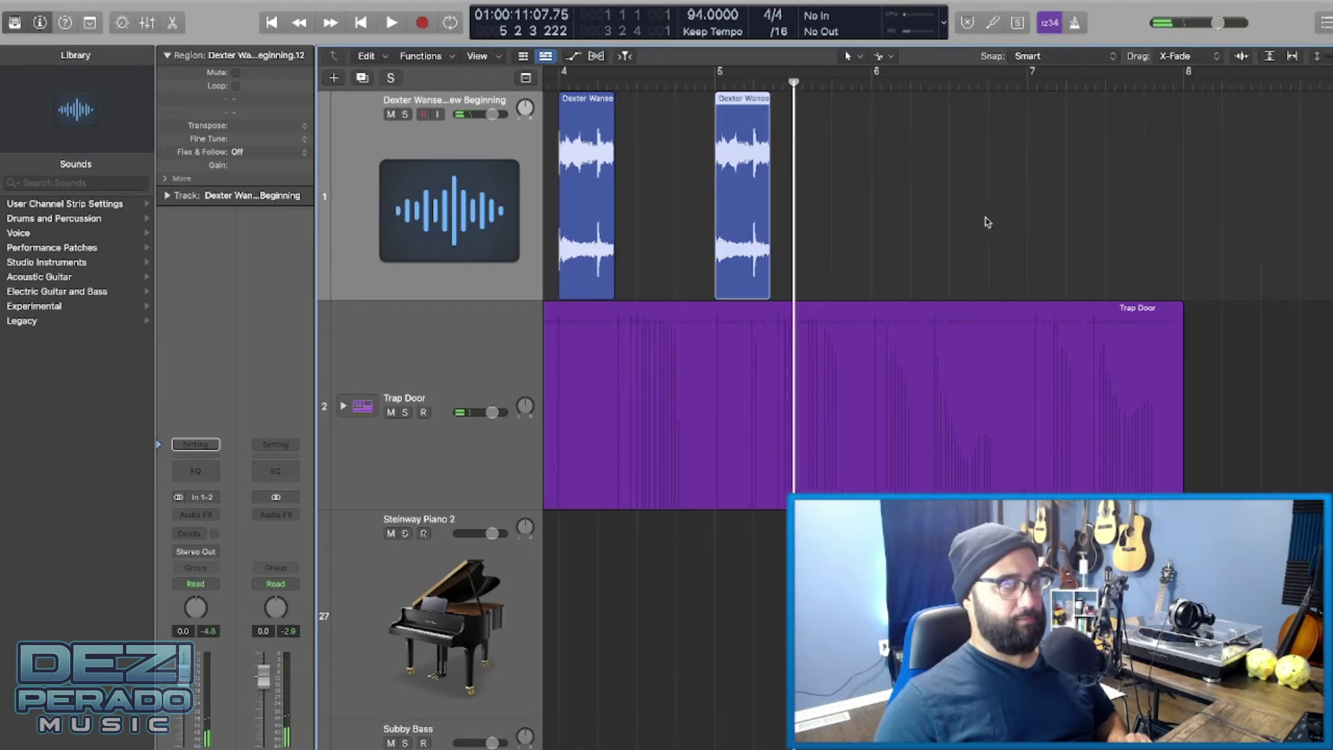
pyautogui.hscroll(-4, 992, 222)
pyautogui.hscroll(6, 985, 217)
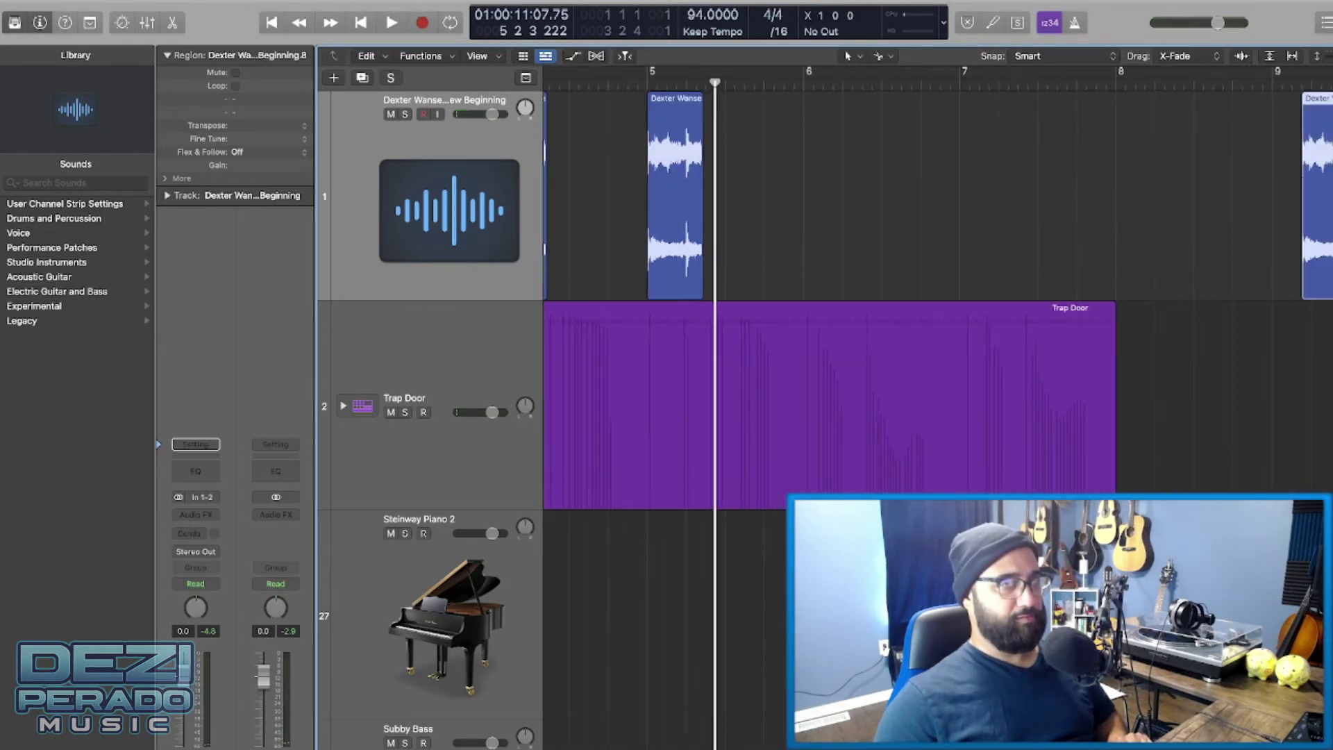
pyautogui.moveTo(1308, 109); pyautogui.dragTo(801, 113)
pyautogui.click(659, 107)
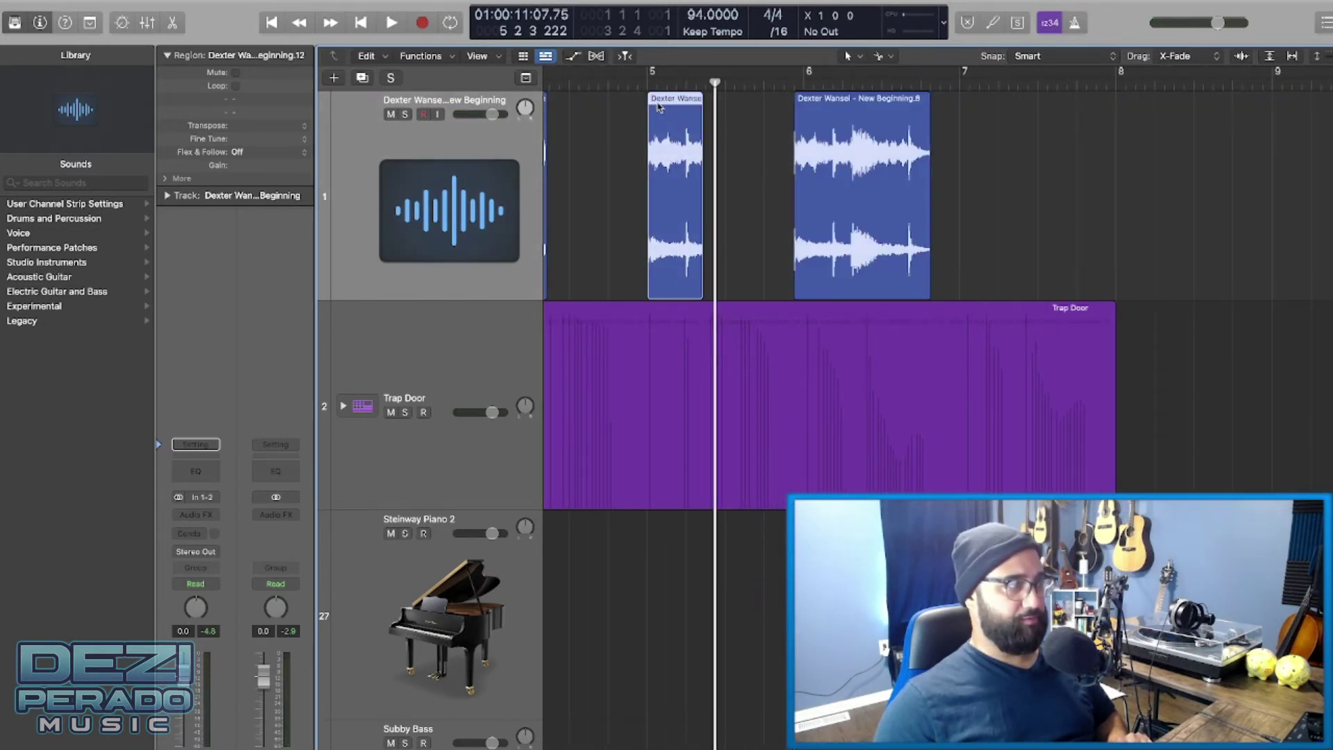
pyautogui.moveTo(659, 107); pyautogui.dragTo(1092, 107)
pyautogui.moveTo(807, 100); pyautogui.dragTo(610, 104)
pyautogui.scroll(3, 712, 151)
pyautogui.scroll(5, 783, 132)
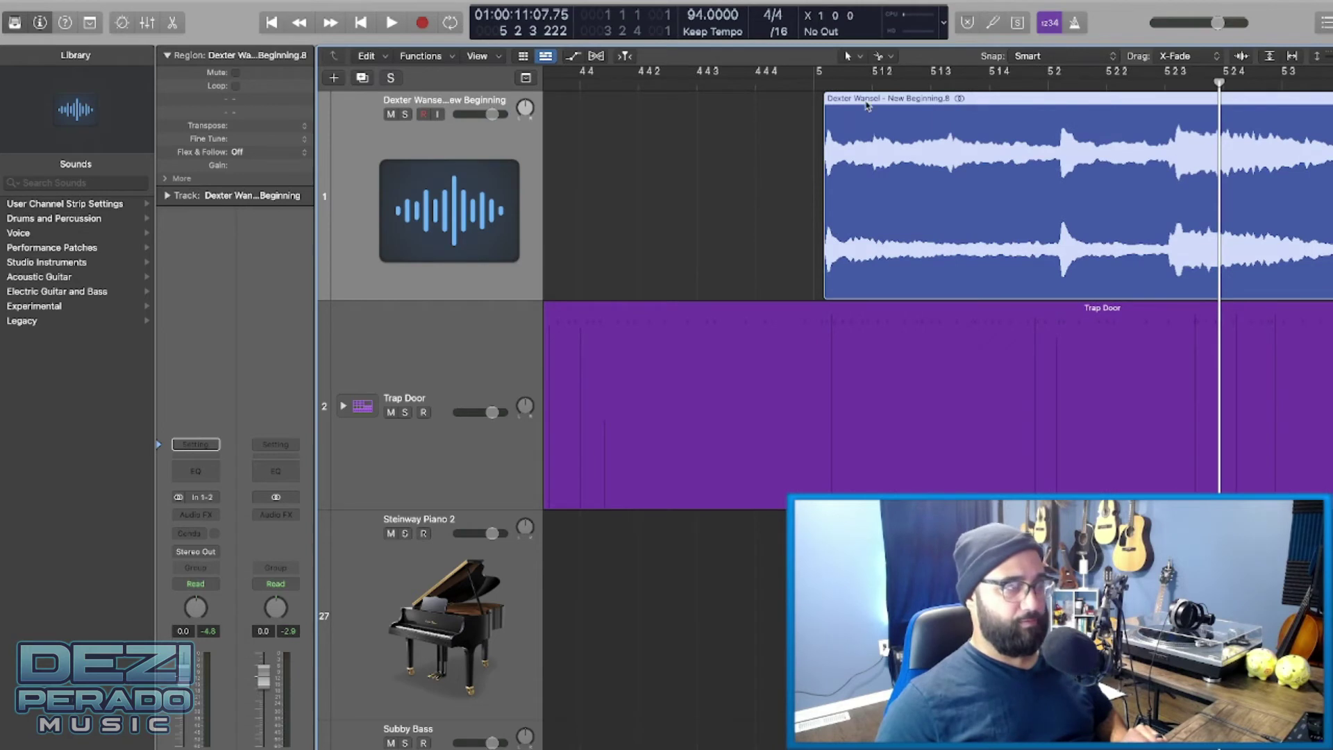
pyautogui.moveTo(867, 105); pyautogui.dragTo(858, 104)
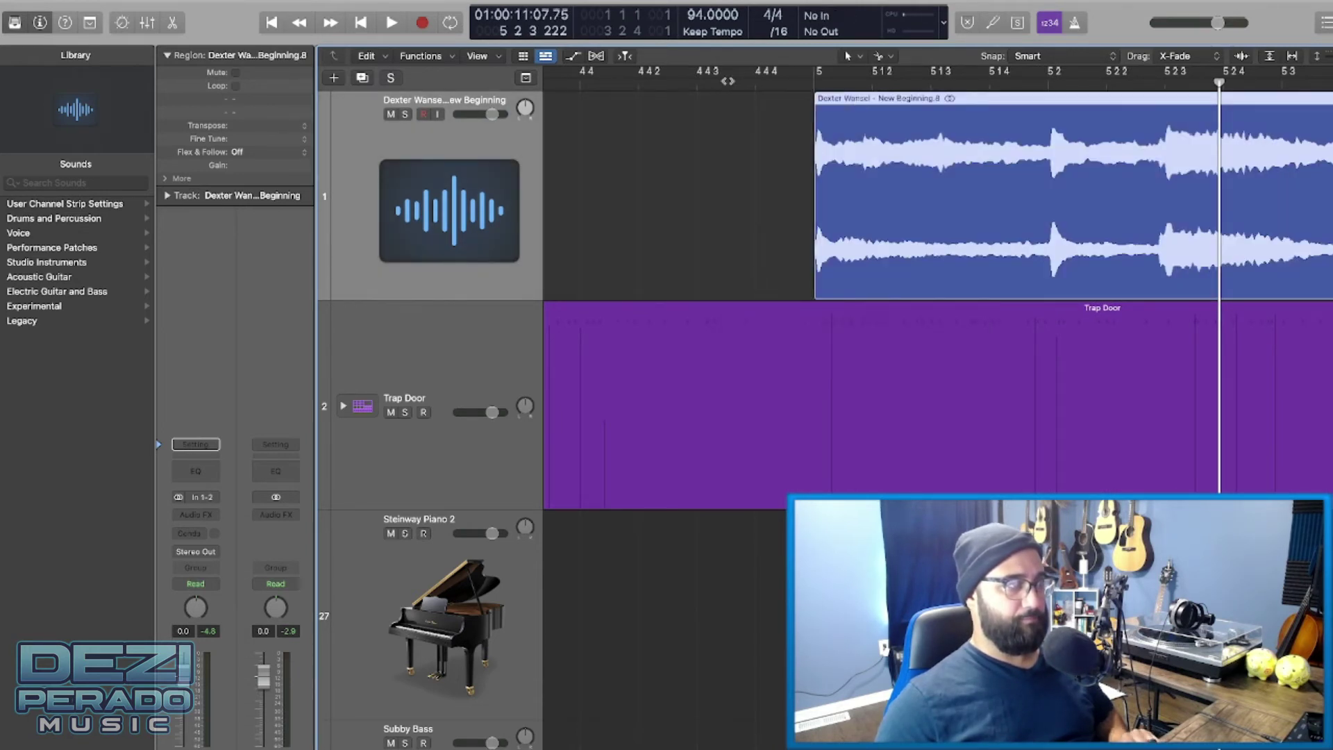
# - Play the longer slice at bar 5 with the drums up to bar 6
pyautogui.press('space')
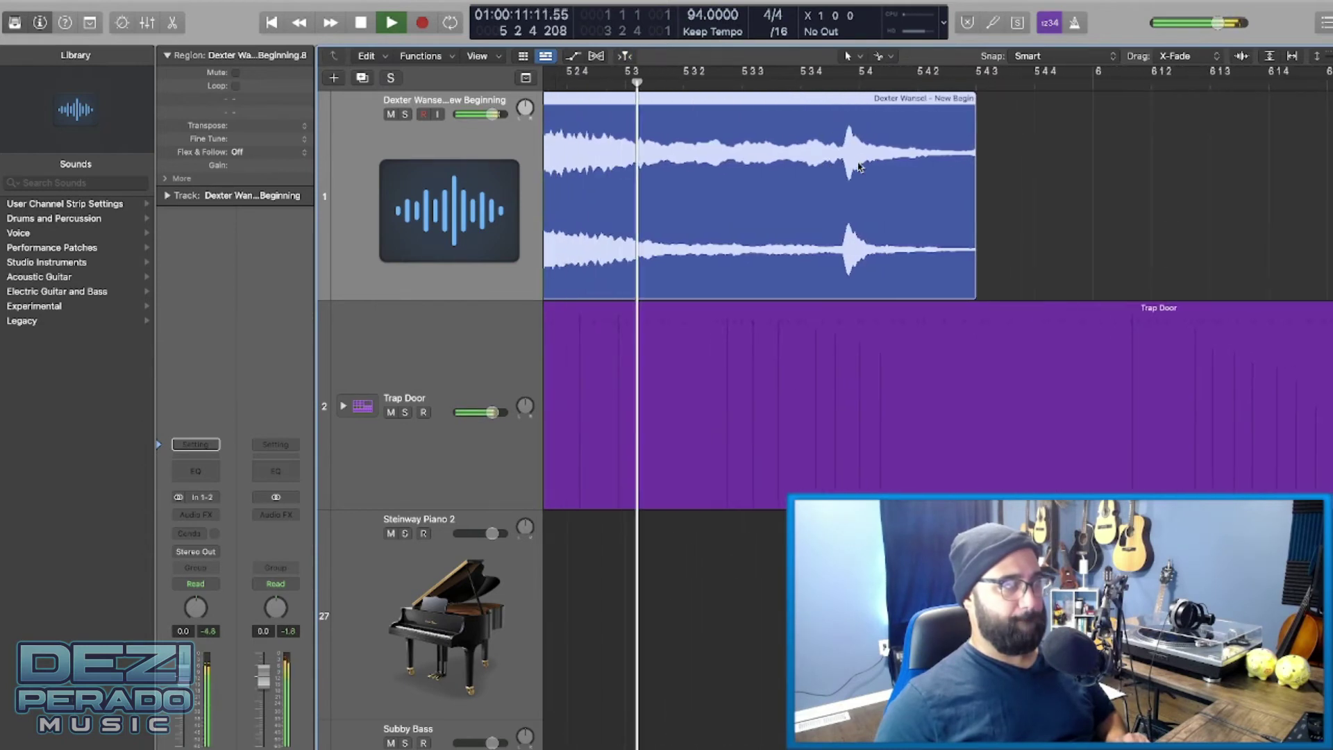
pyautogui.press('space')
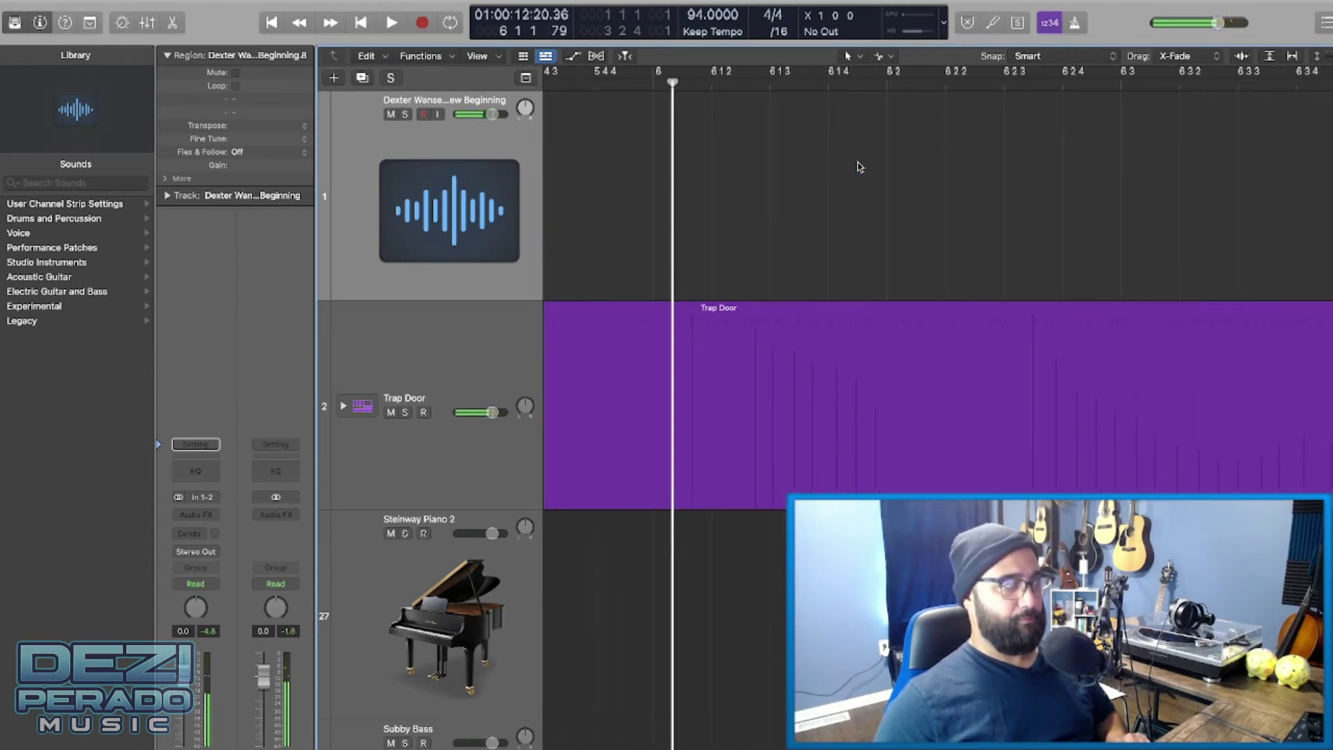
pyautogui.hscroll(-2, 859, 167)
pyautogui.scroll(-6, 858, 163)
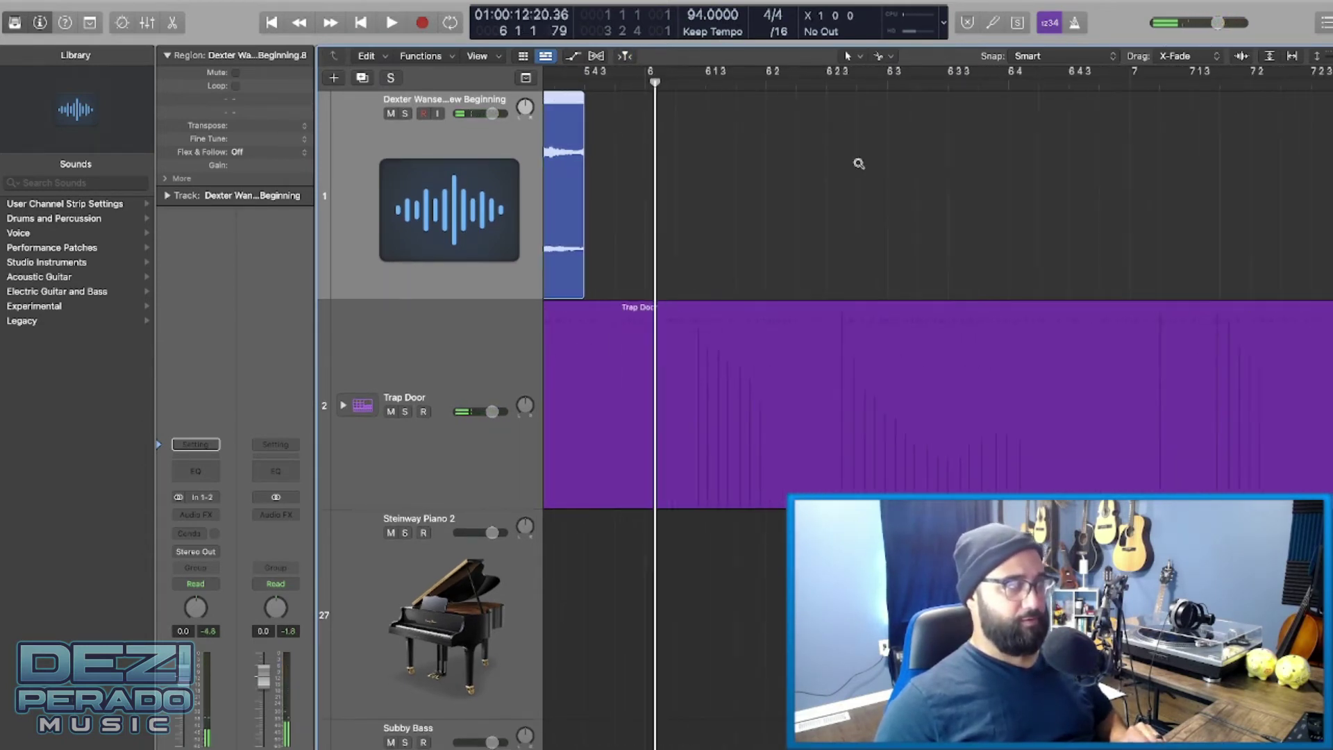
# - Audition the short slice placed just before bar 8
pyautogui.click(949, 116)
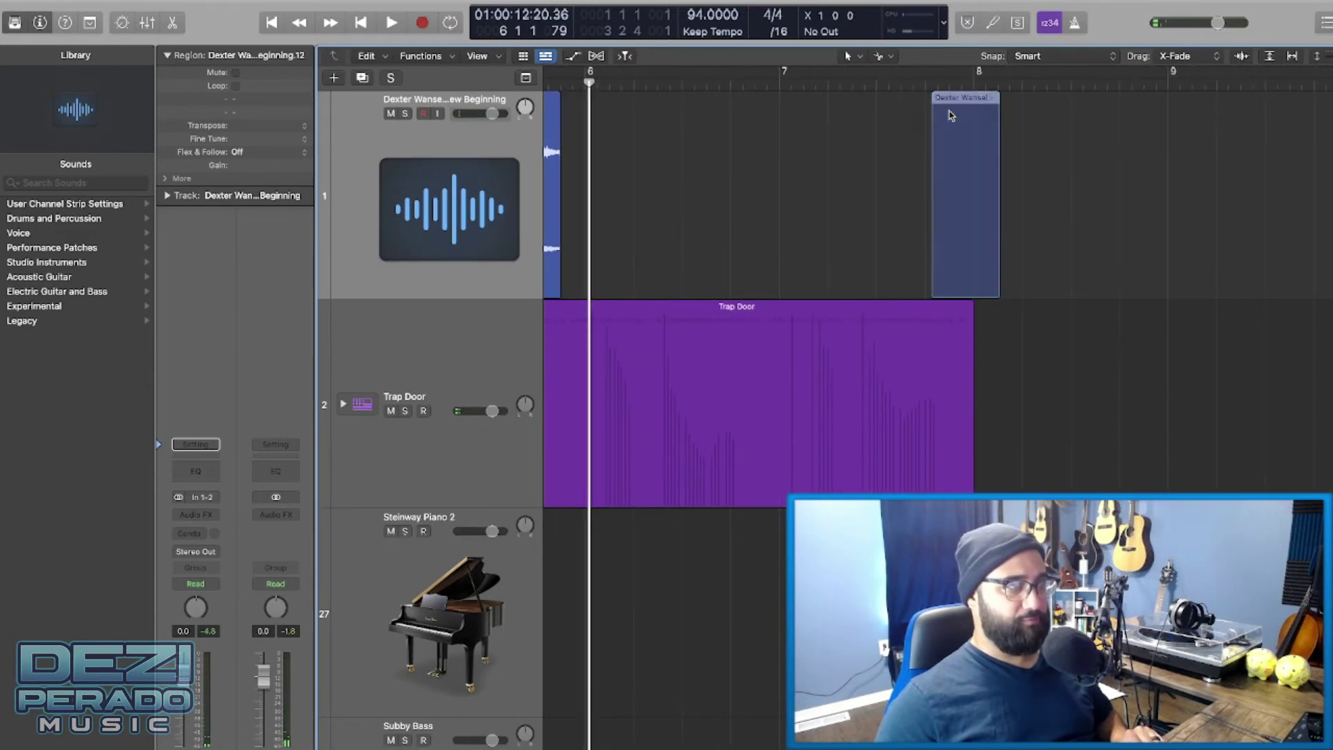
pyautogui.click(926, 82)
pyautogui.press('space')
pyautogui.press('space')
# - Move the sample slice just after bar 11 back to bar 6
pyautogui.hscroll(7, 1009, 161)
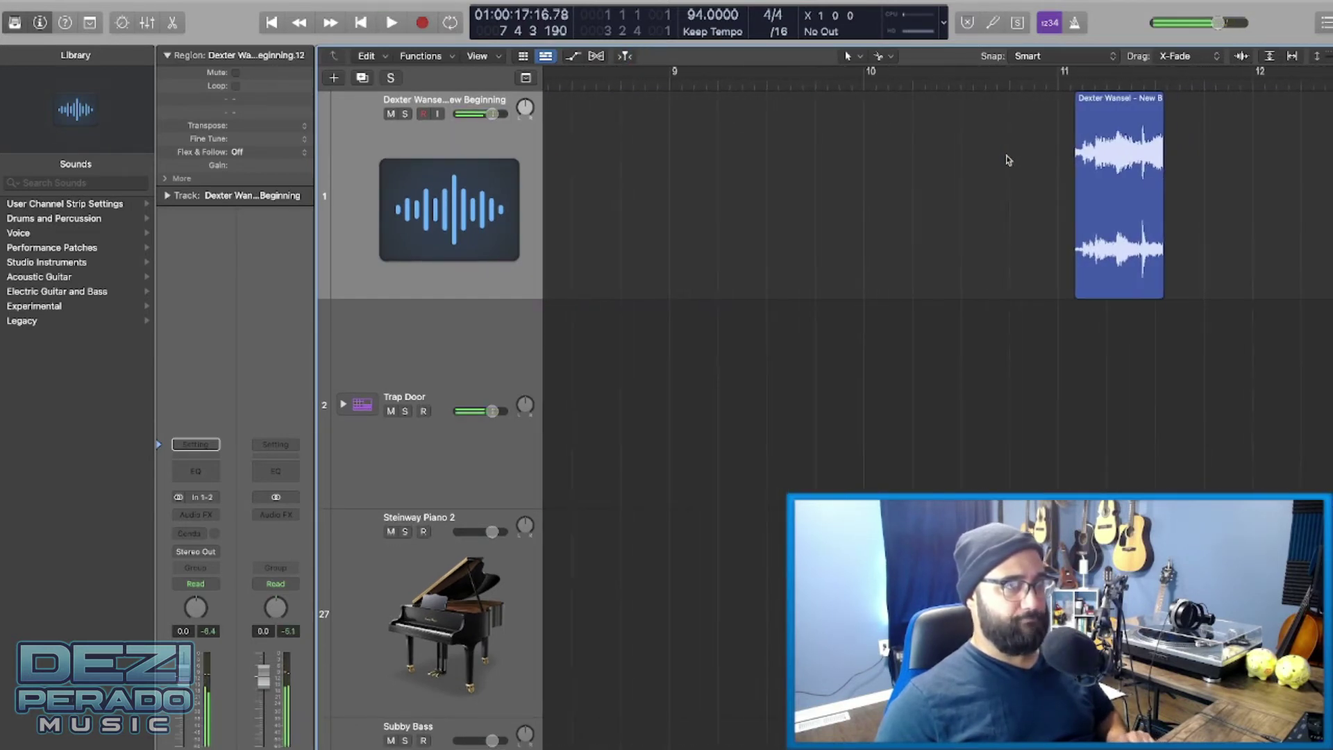
pyautogui.hscroll(-1, 1009, 161)
pyautogui.hscroll(-2, 942, 173)
pyautogui.moveTo(645, 158); pyautogui.dragTo(668, 125)
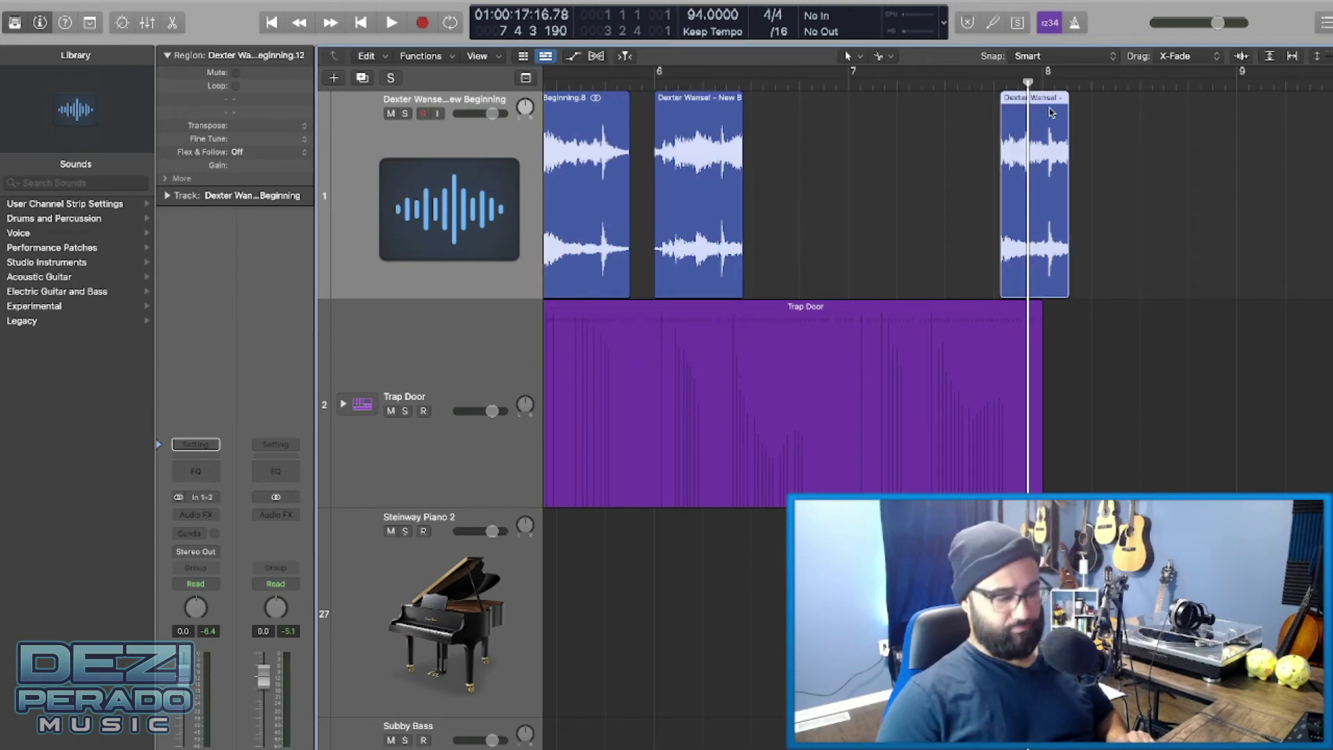
# - Delete the short slice just before bar 8 and play the slices at bars 5 and 6 with the drums
pyautogui.click(1051, 112)
pyautogui.press('Delete')
pyautogui.hscroll(-3, 839, 116)
pyautogui.press('space')
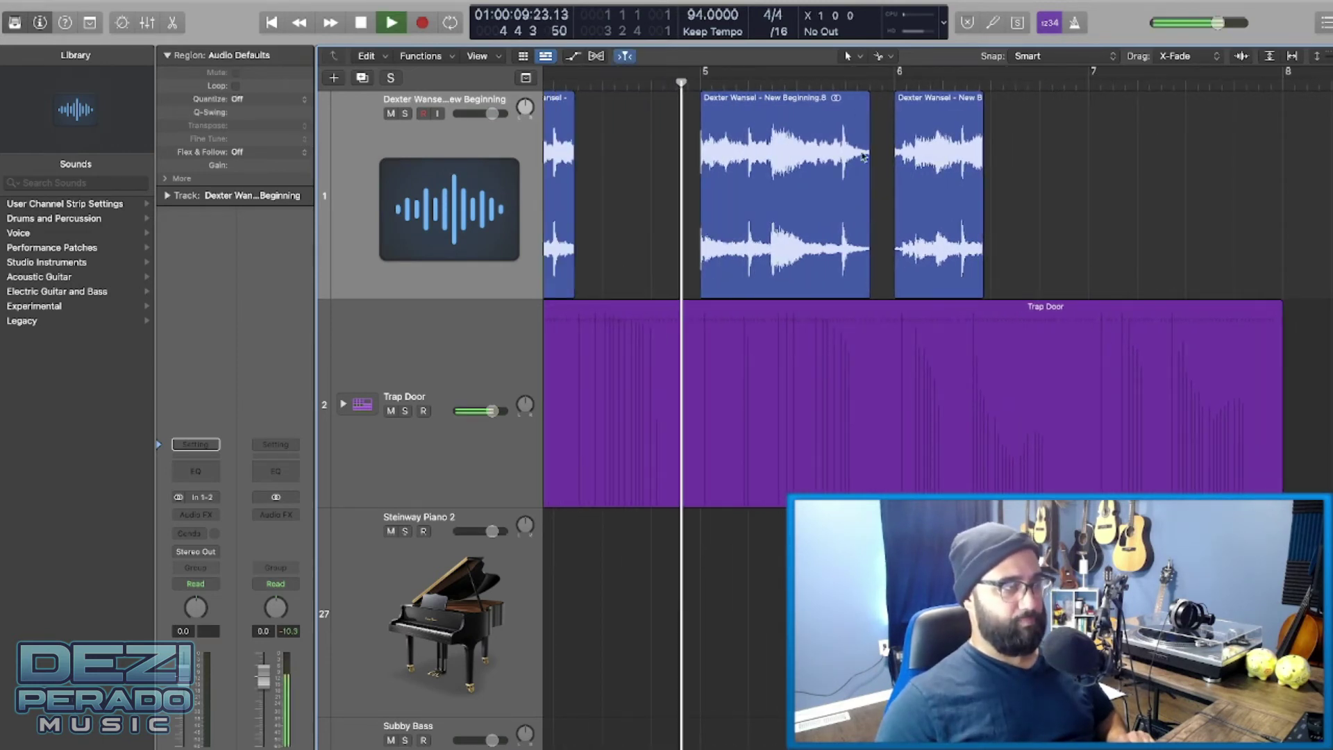
pyautogui.hscroll(-2, 1020, 184)
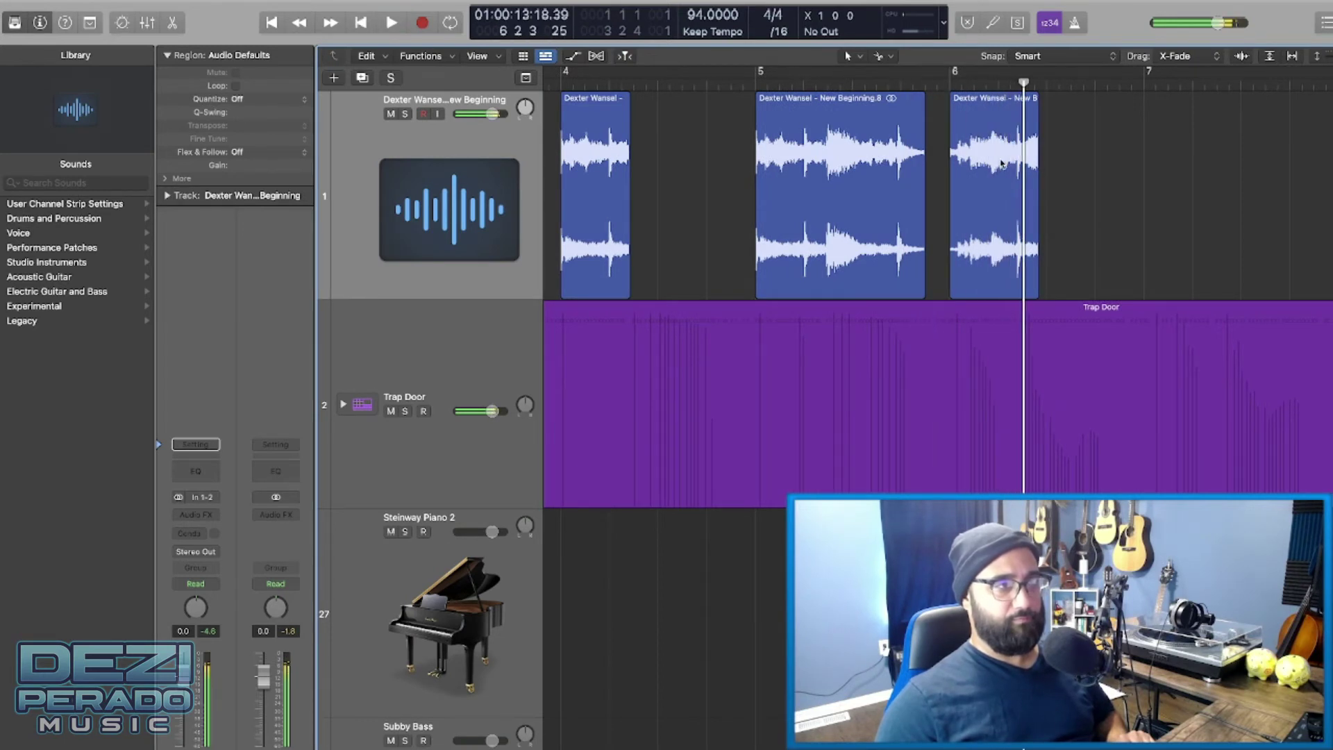
# - Solo the New Beginning sample track and audition the slice at bar 6
pyautogui.press('super+Right')
pyautogui.press('super+Right')
pyautogui.press('super+Right')
pyautogui.press('super+Right')
pyautogui.press('super+Right')
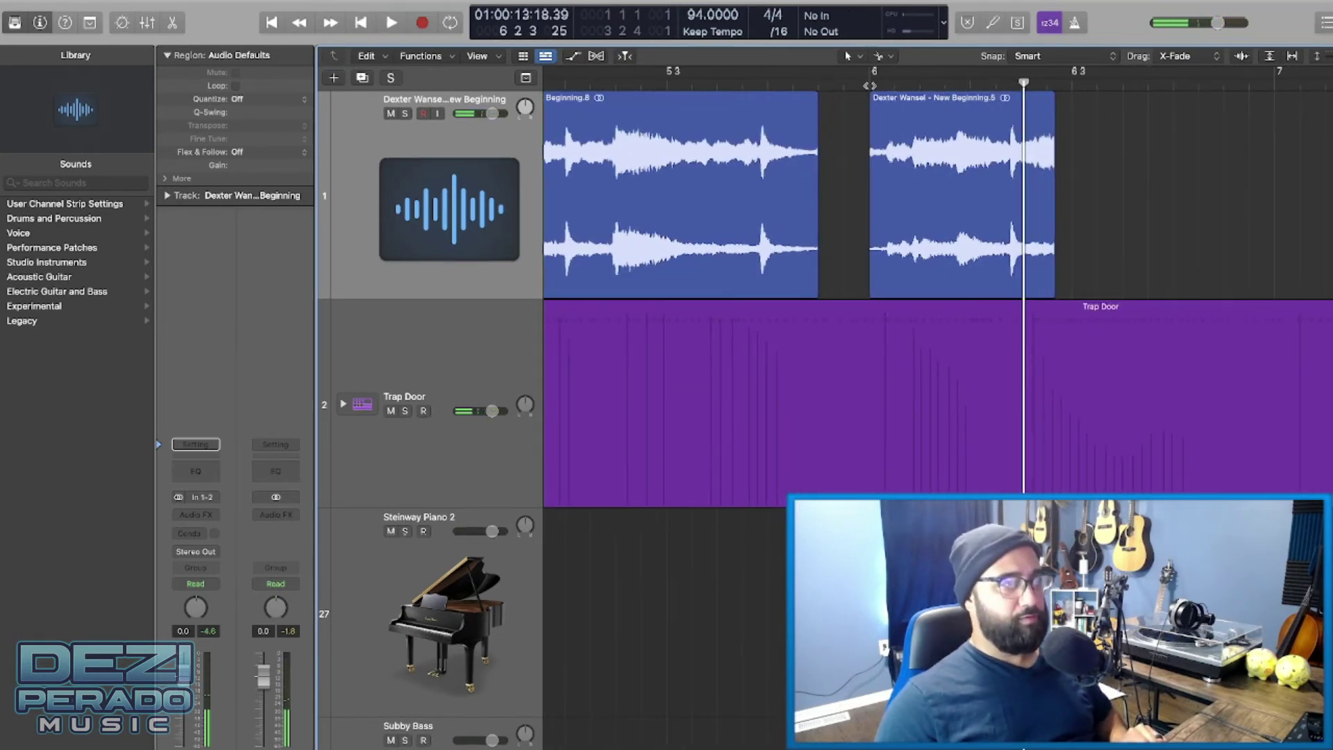
pyautogui.click(406, 115)
pyautogui.click(848, 86)
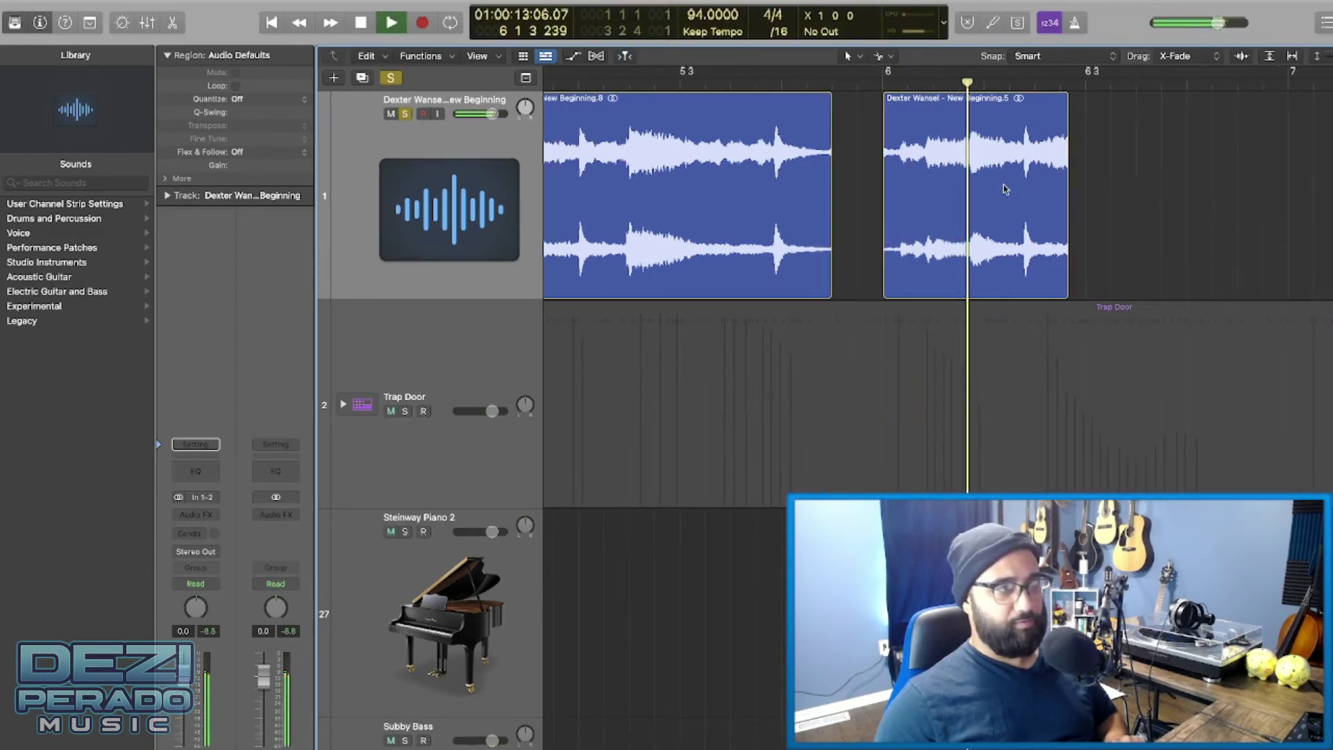
pyautogui.click(909, 86)
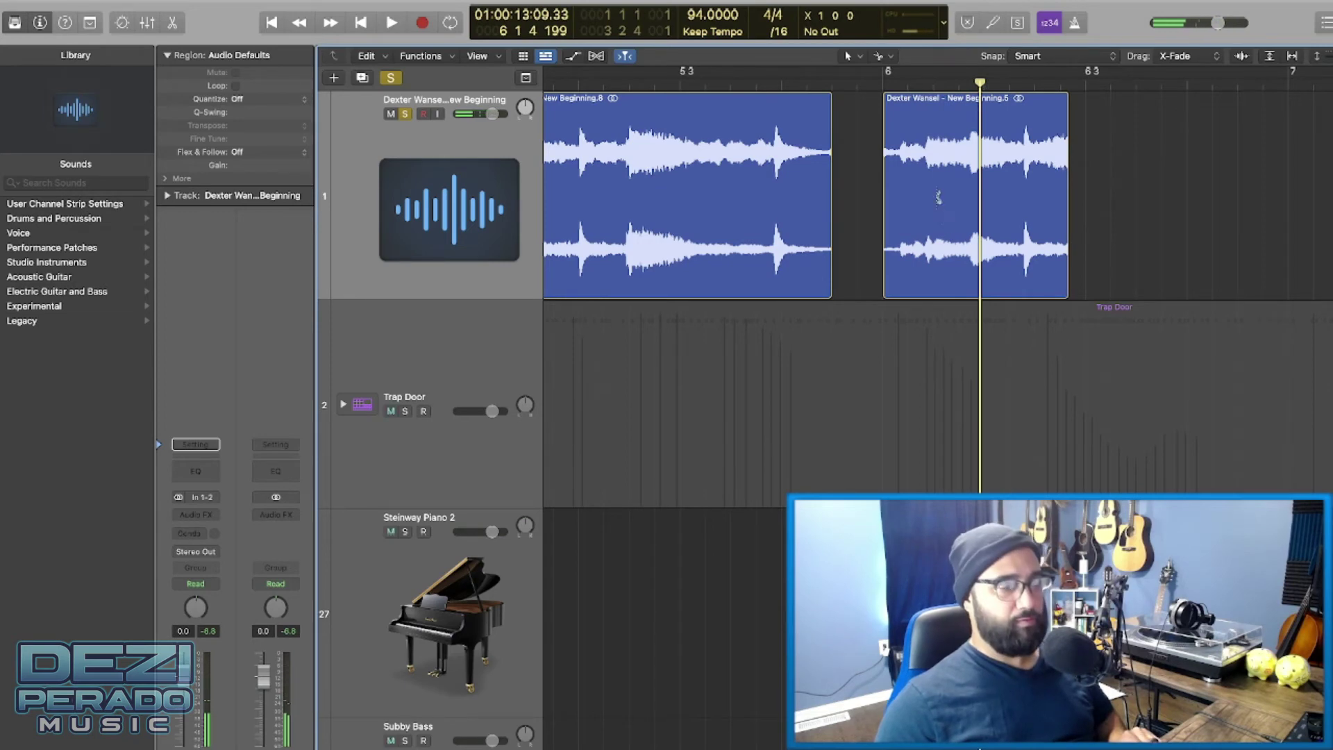
# - Split the bar 6 slice just before 6 1 4 and delete the part before the cut
pyautogui.press('super+Right')
pyautogui.press('super+Right')
pyautogui.press('super+Right')
pyautogui.press('super+Right')
pyautogui.press('super+Right')
pyautogui.press('super+Right')
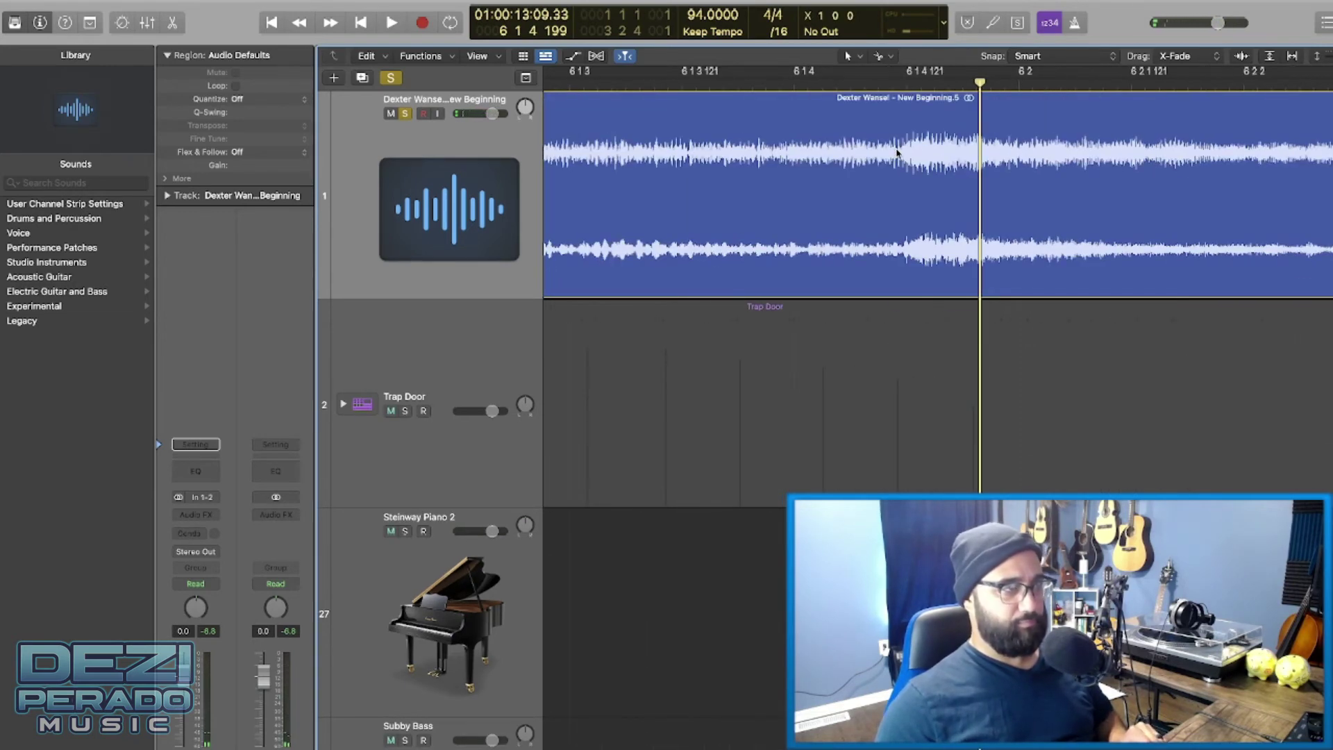
pyautogui.press('super+Left')
pyautogui.press('super+Left')
pyautogui.hscroll(-5, 898, 153)
pyautogui.press('space')
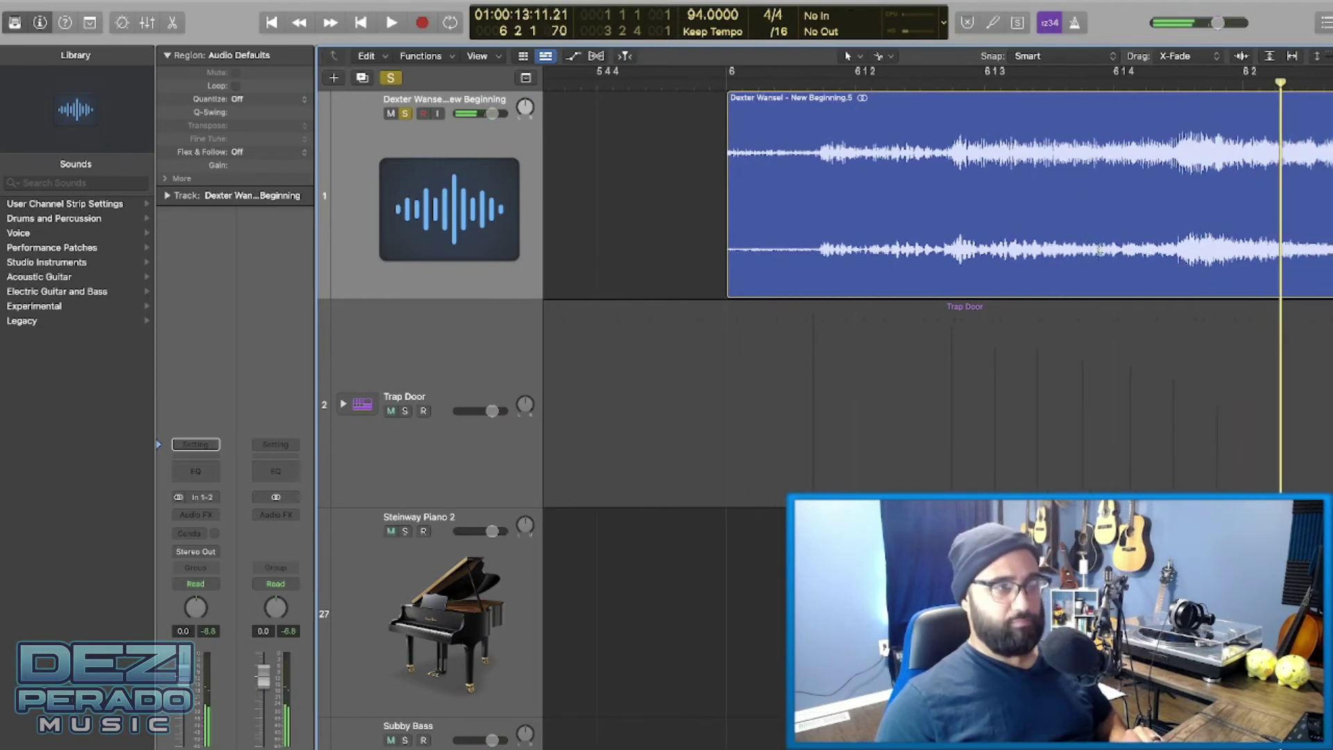
pyautogui.click(1093, 251)
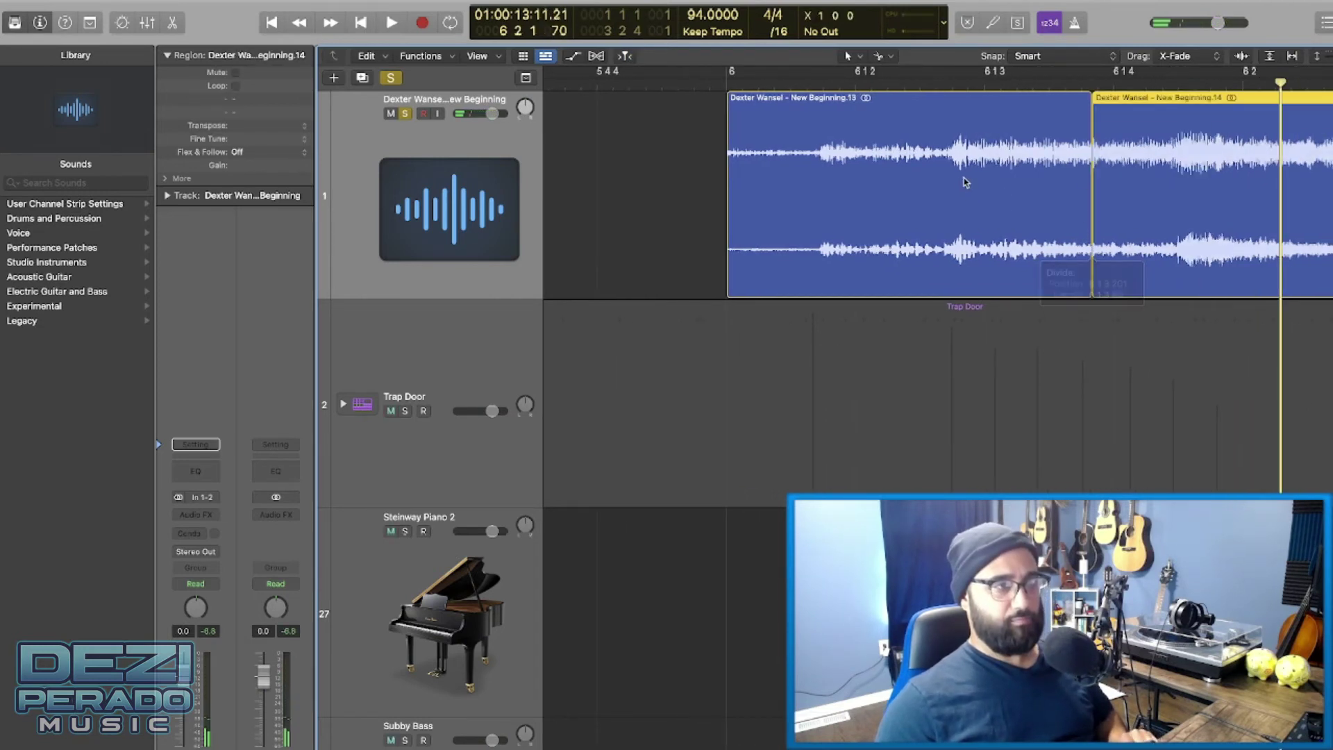
pyautogui.click(902, 120)
pyautogui.press('Delete')
# - Play the remaining part of the bar 6 slice in solo to check its new start
pyautogui.press('space')
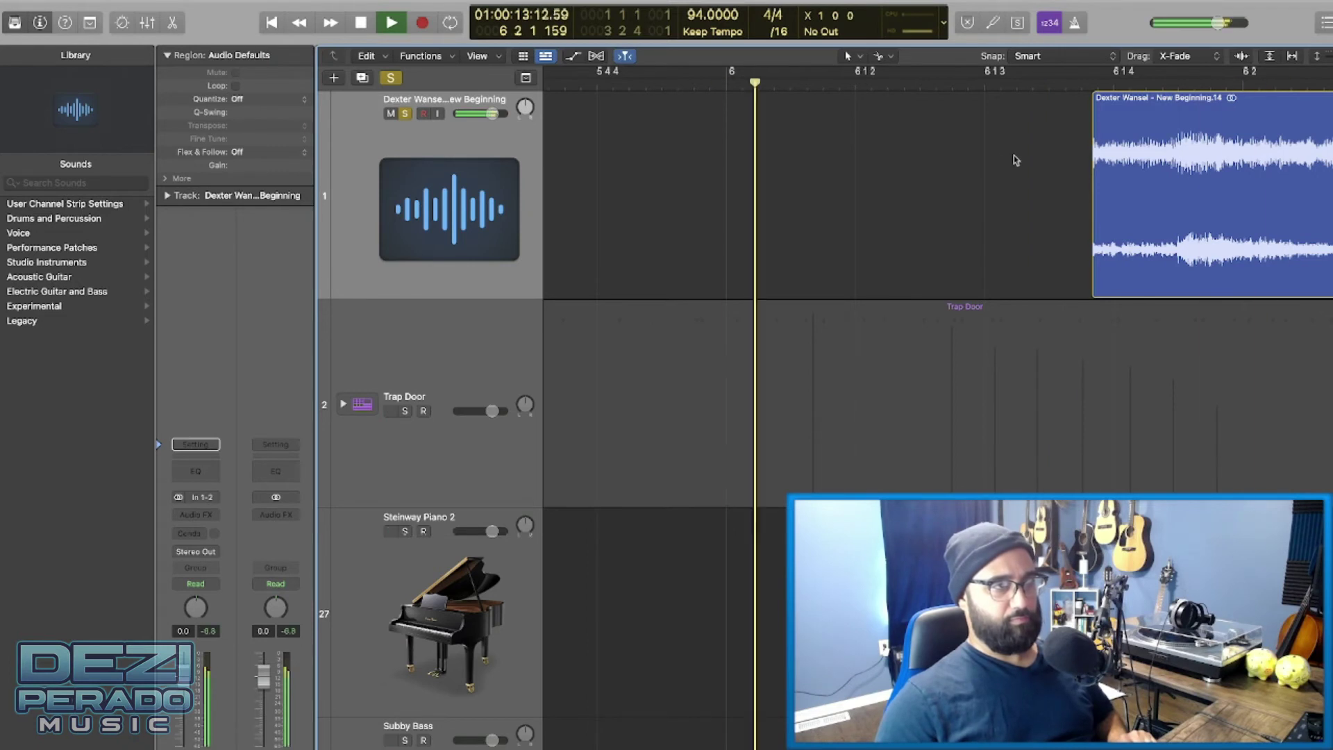
pyautogui.press('space')
pyautogui.hscroll(-6, 940, 200)
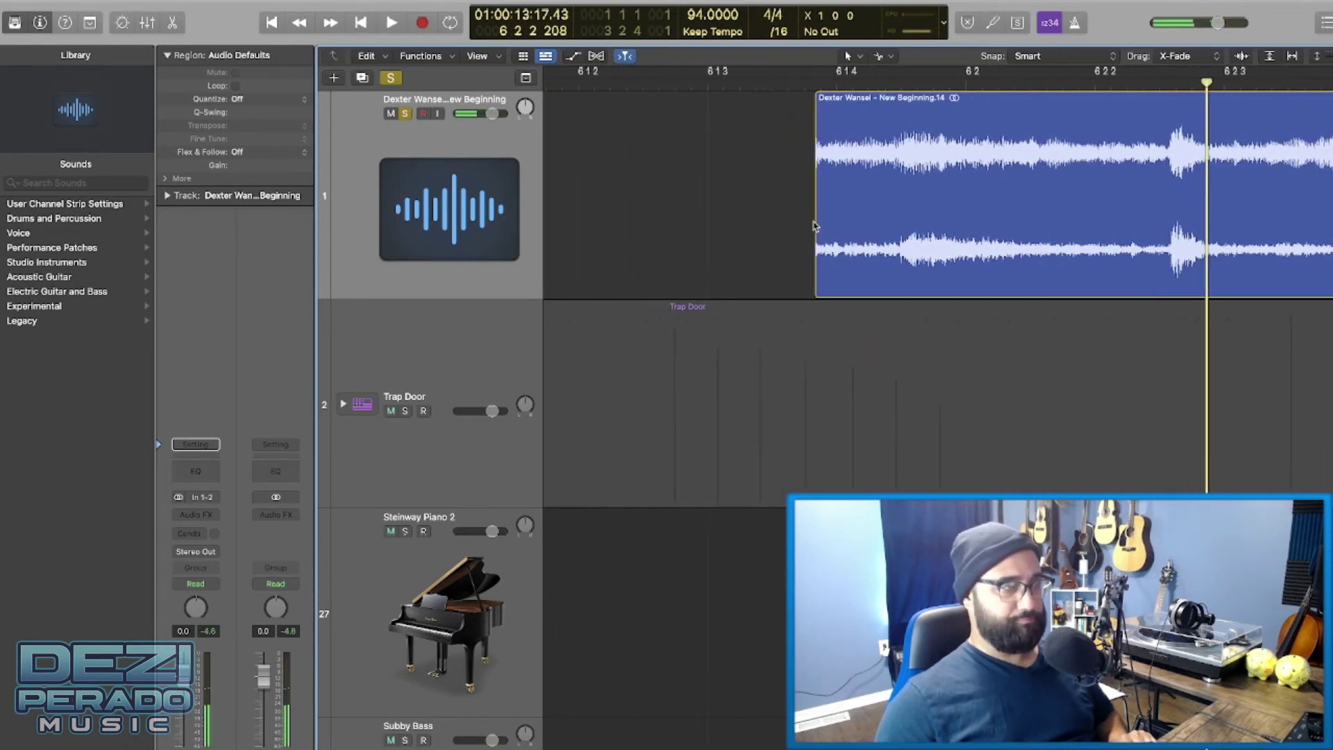
# - Extend the start of the bar 6 slice back to between 6 1 2 and 6 1 3 and play it in solo
pyautogui.click(820, 222)
pyautogui.moveTo(811, 226); pyautogui.dragTo(649, 199)
pyautogui.press('space')
pyautogui.press('space')
pyautogui.hscroll(-5, 692, 122)
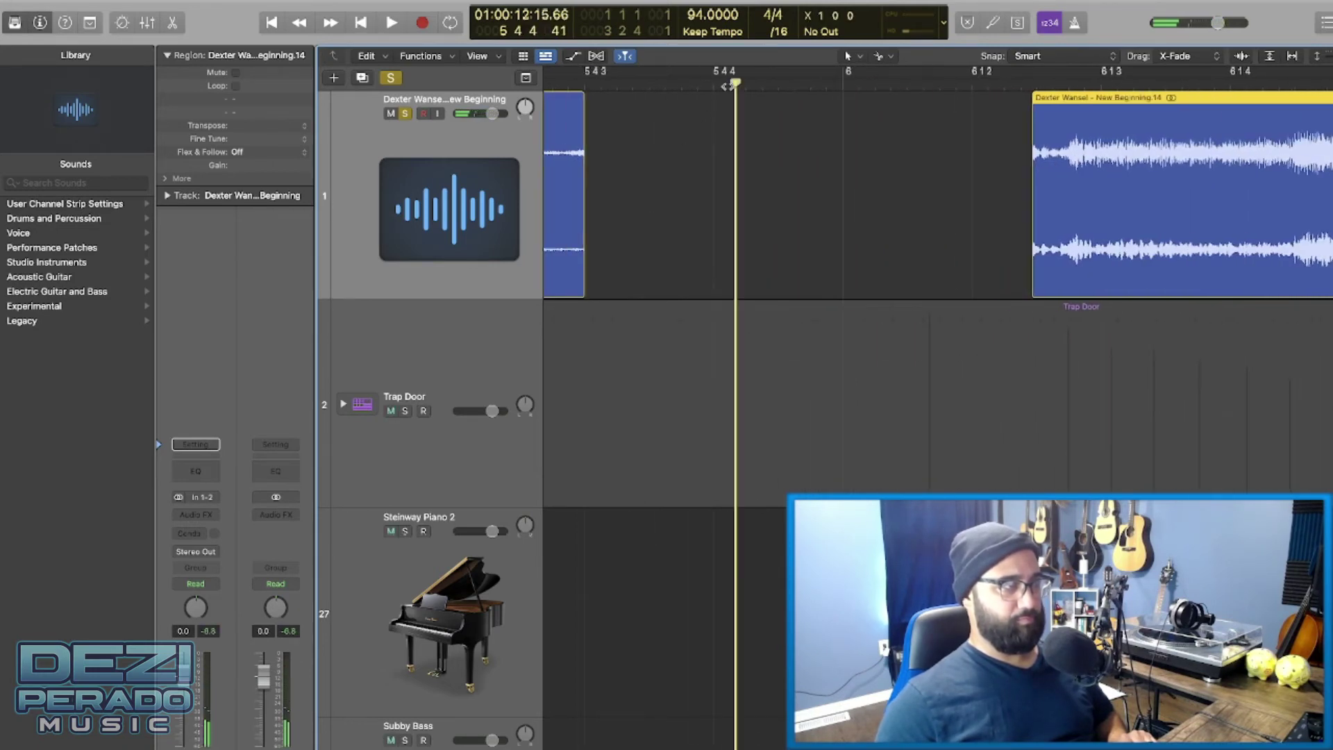
# - Replay the extended bar 6 slice in solo to judge where its sound should begin
pyautogui.press('space')
pyautogui.press('space')
pyautogui.hscroll(-6, 1001, 228)
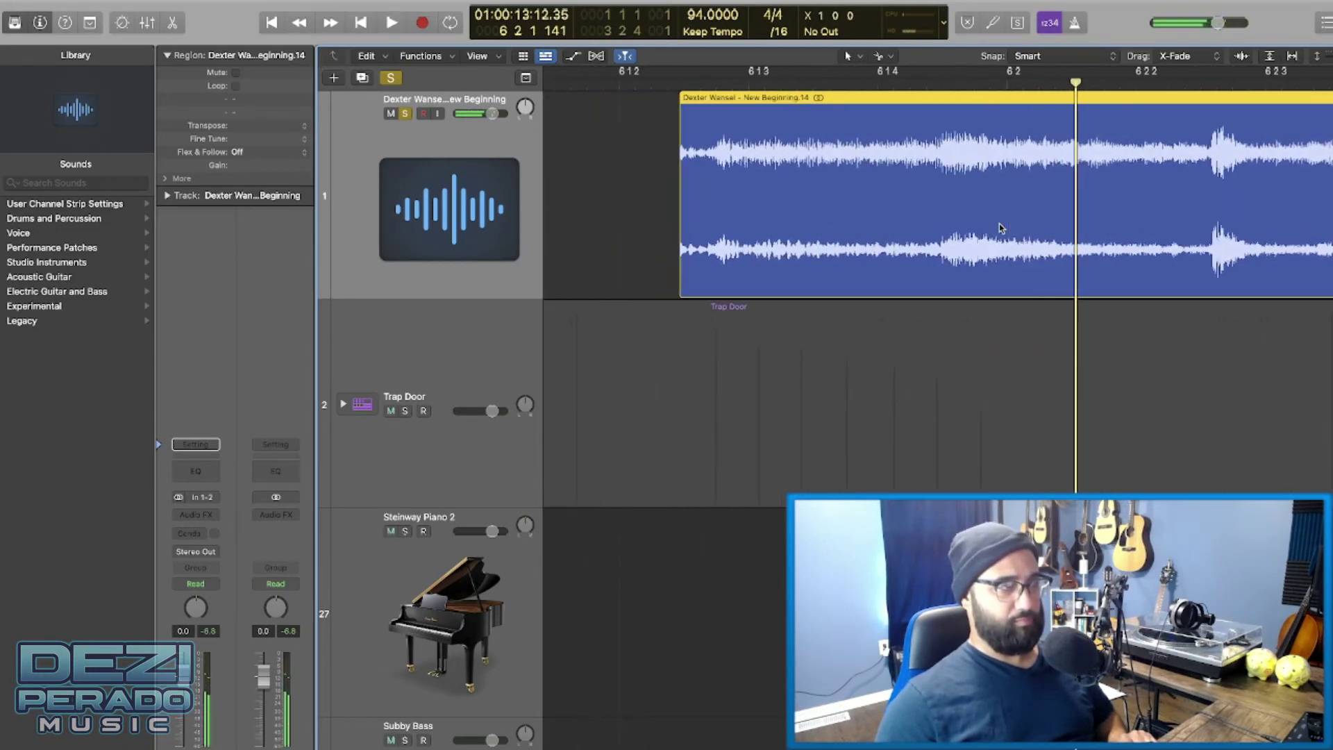
pyautogui.hscroll(-2, 1001, 228)
pyautogui.press('space')
pyautogui.press('space')
pyautogui.hscroll(-6, 725, 150)
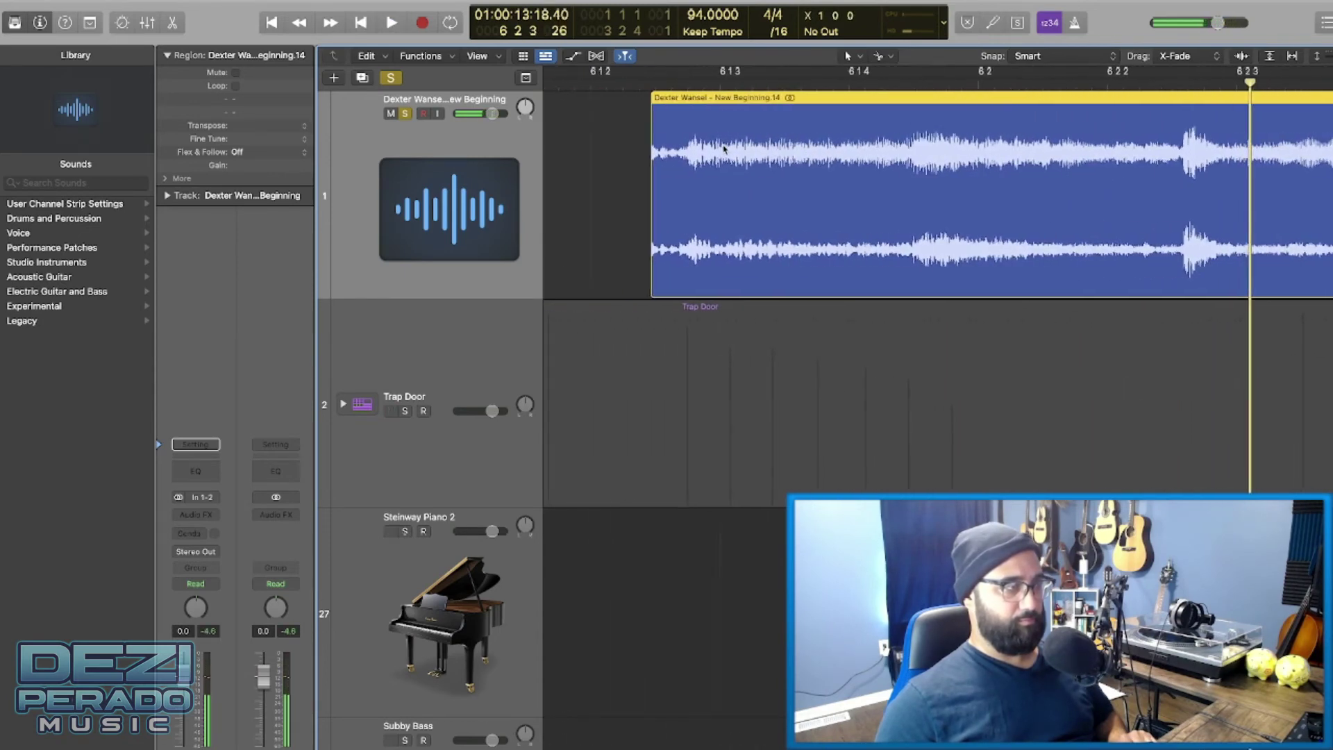
# - Trim the start of the bar 6 slice forward to about 6 1 2 160 and play the result in solo
pyautogui.hscroll(-1, 724, 149)
pyautogui.scroll(10, 709, 249)
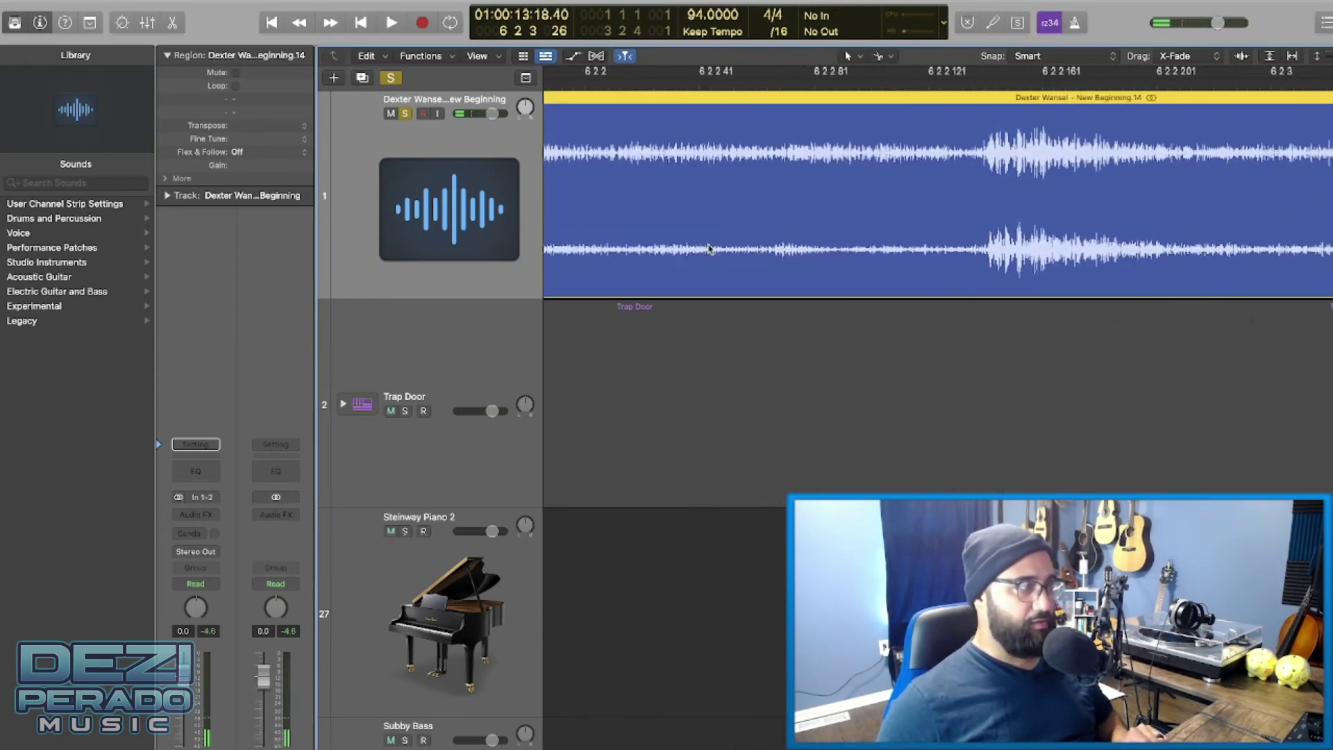
pyautogui.hscroll(-10, 709, 249)
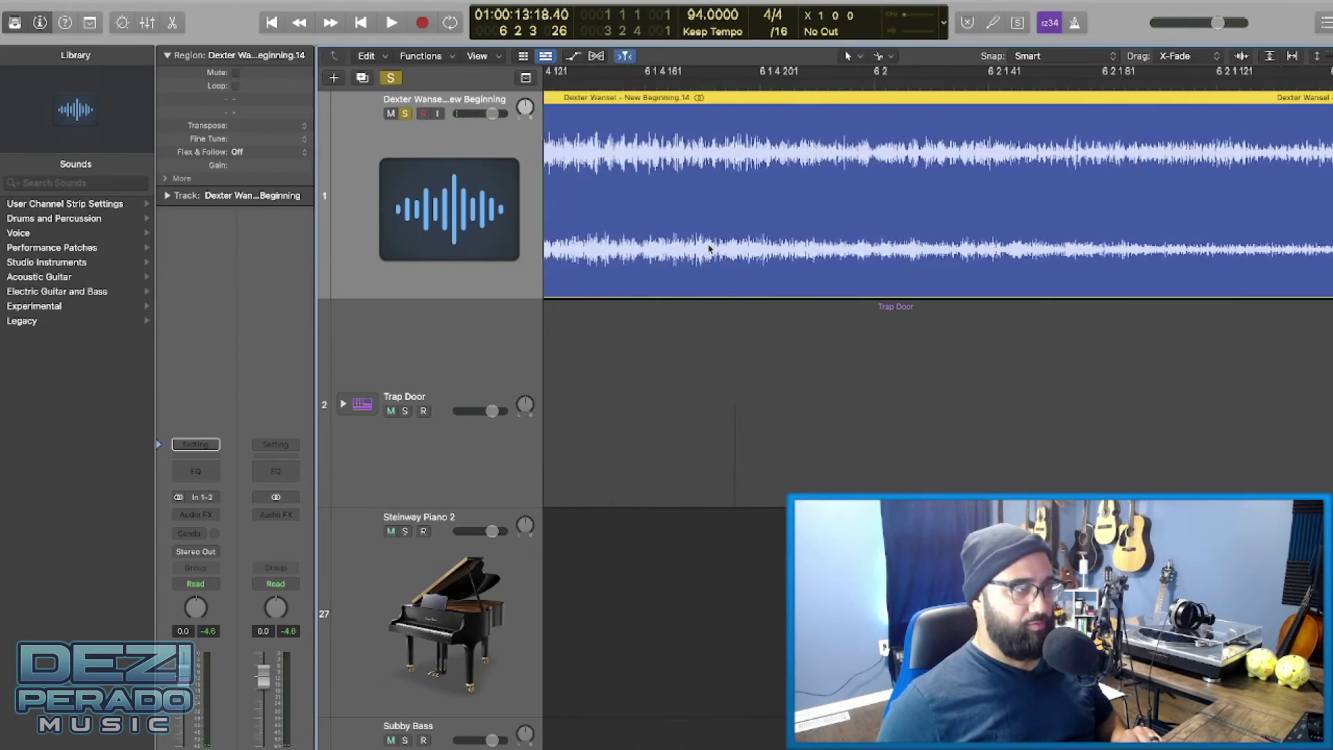
pyautogui.hscroll(-5, 709, 248)
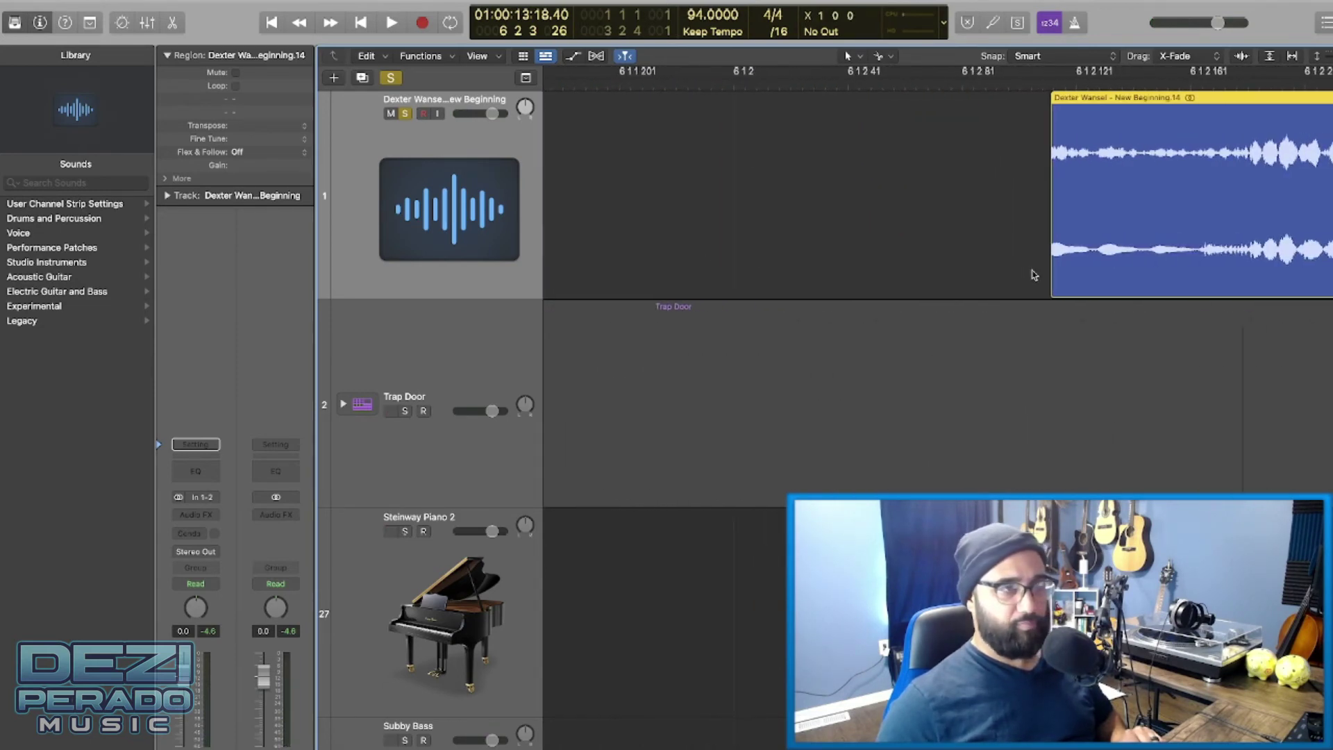
pyautogui.moveTo(1051, 280); pyautogui.dragTo(1200, 284)
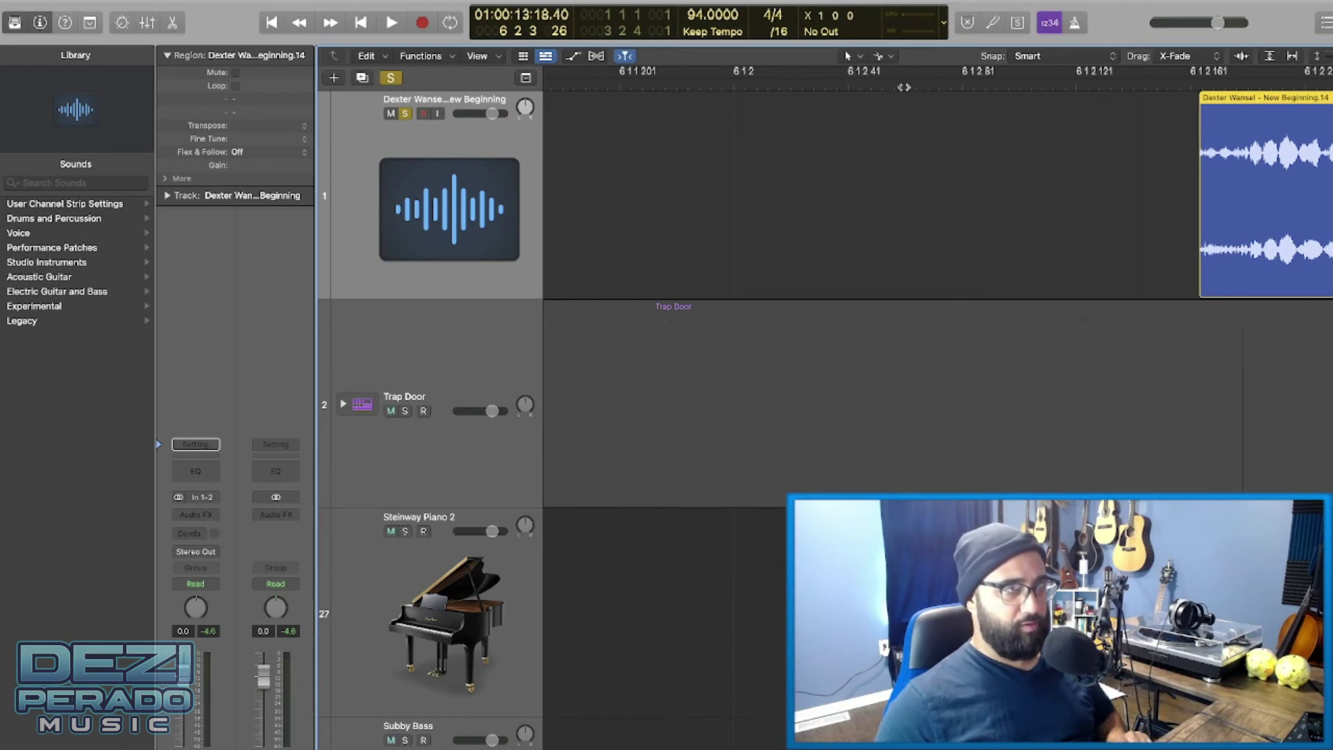
pyautogui.scroll(-10, 982, 166)
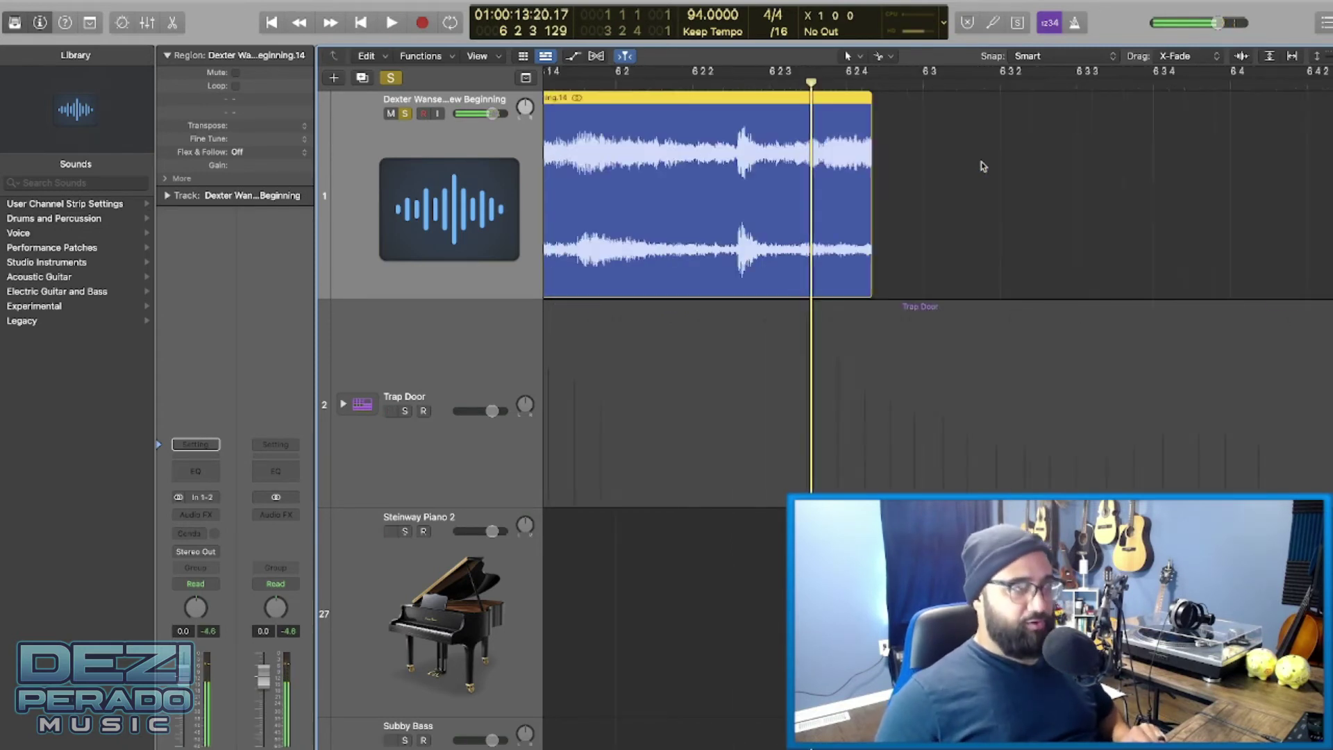
# - Move the trimmed sample slice earlier so that it starts exactly on bar 6
pyautogui.scroll(1, 982, 166)
pyautogui.hscroll(-4, 982, 166)
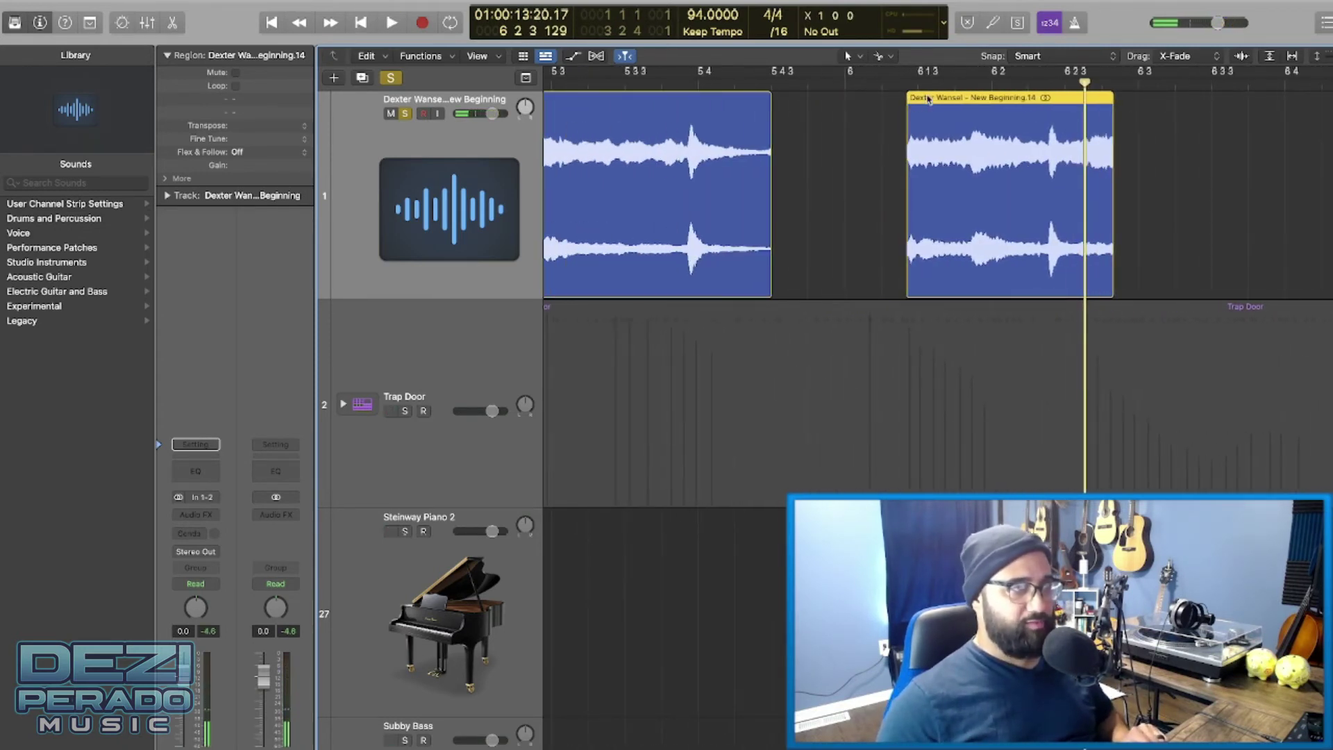
pyautogui.moveTo(928, 100); pyautogui.dragTo(870, 106)
# - Set the cycle range from bar 3 to bar 7 and play the sample slices in solo
pyautogui.hscroll(-10, 832, 132)
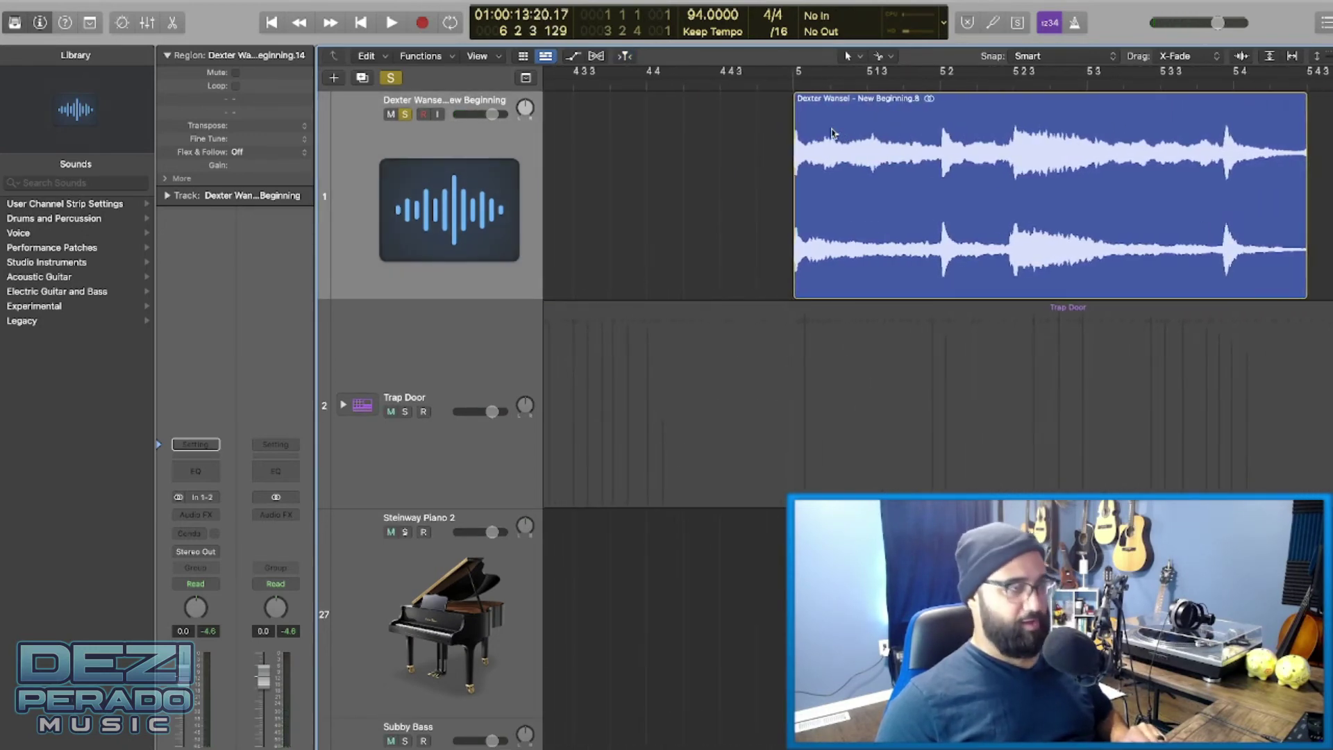
pyautogui.scroll(-8, 832, 133)
pyautogui.scroll(1, 832, 133)
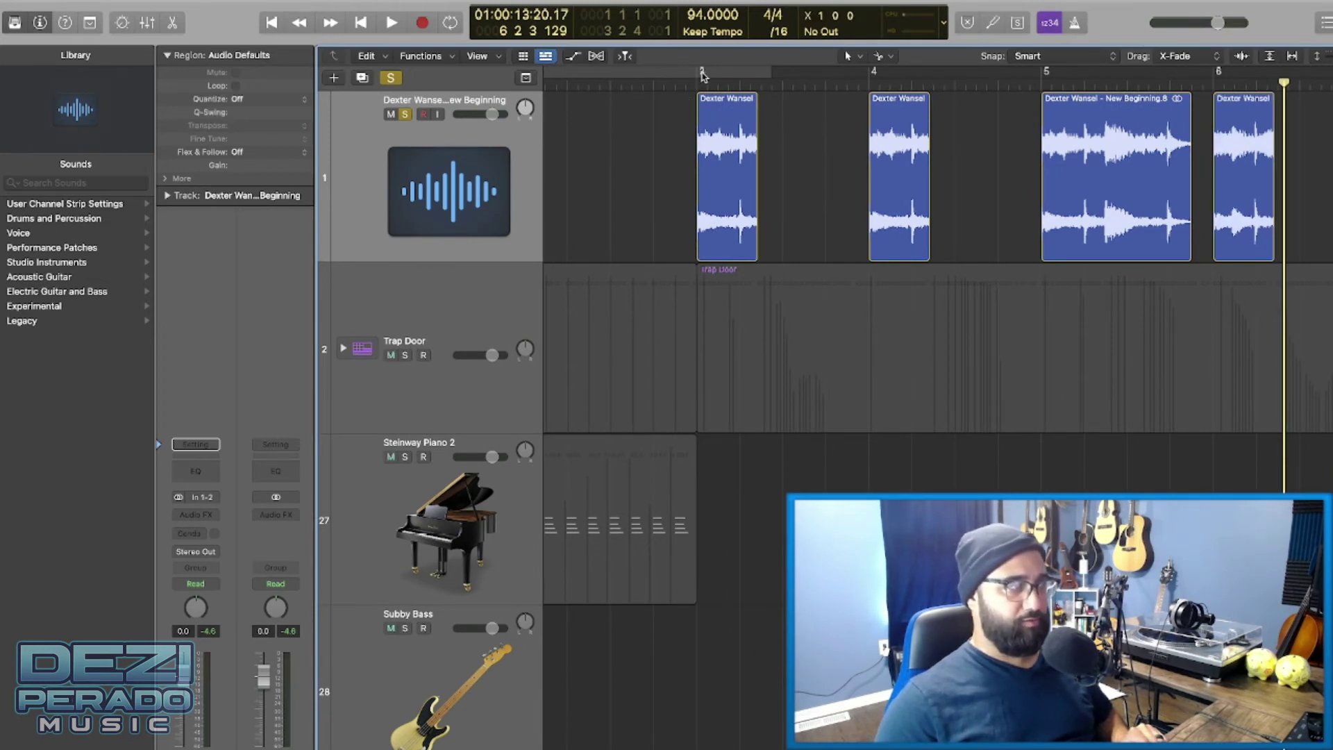
pyautogui.moveTo(703, 75); pyautogui.dragTo(1330, 75)
pyautogui.press('space')
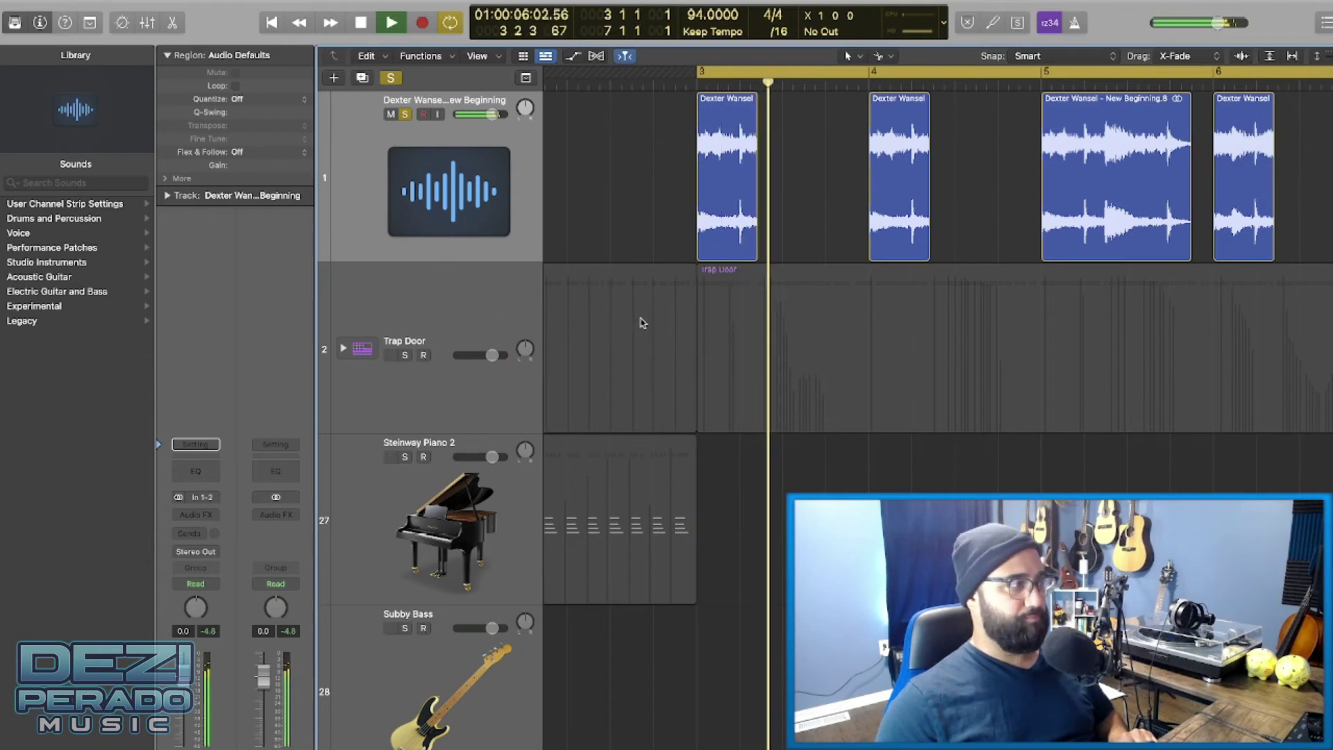
pyautogui.scroll(-1, 636, 318)
pyautogui.press('space')
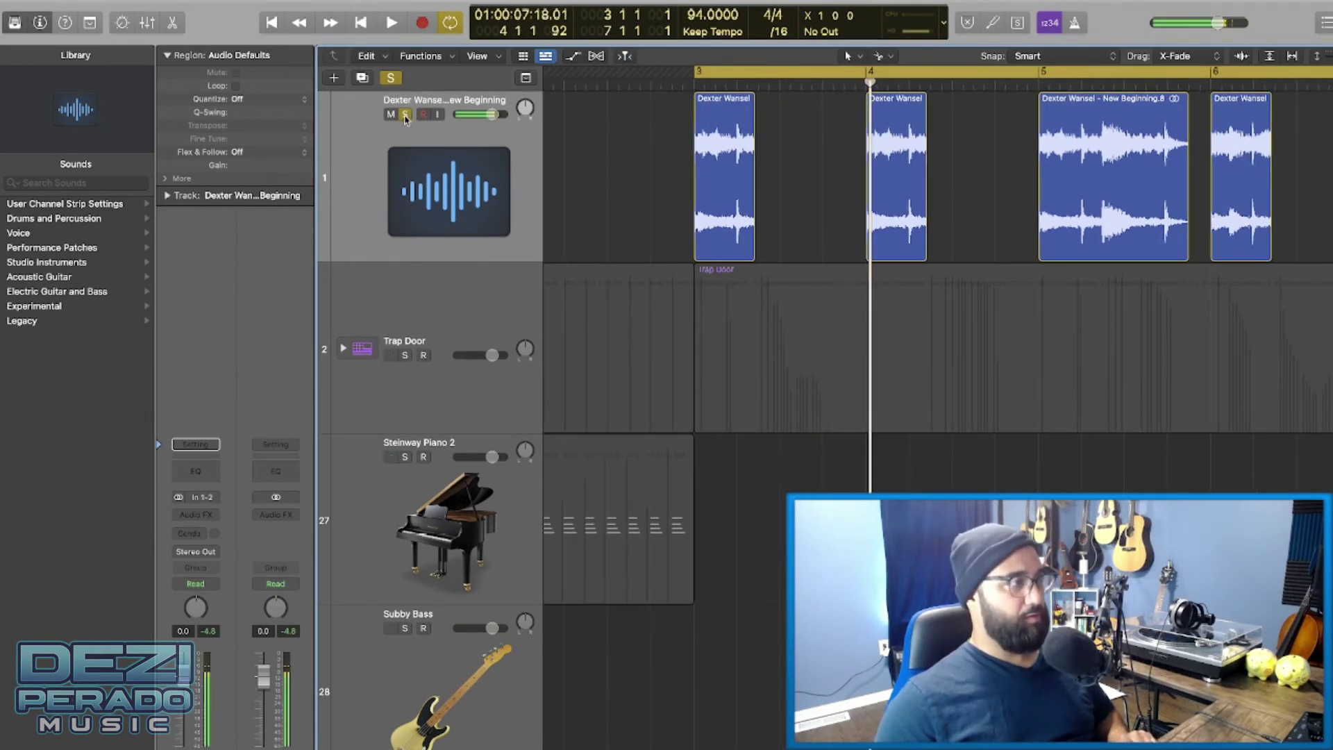
# - Turn off solo on the New Beginning sample track and play the cycled slices with the drums
pyautogui.click(405, 115)
pyautogui.press('space')
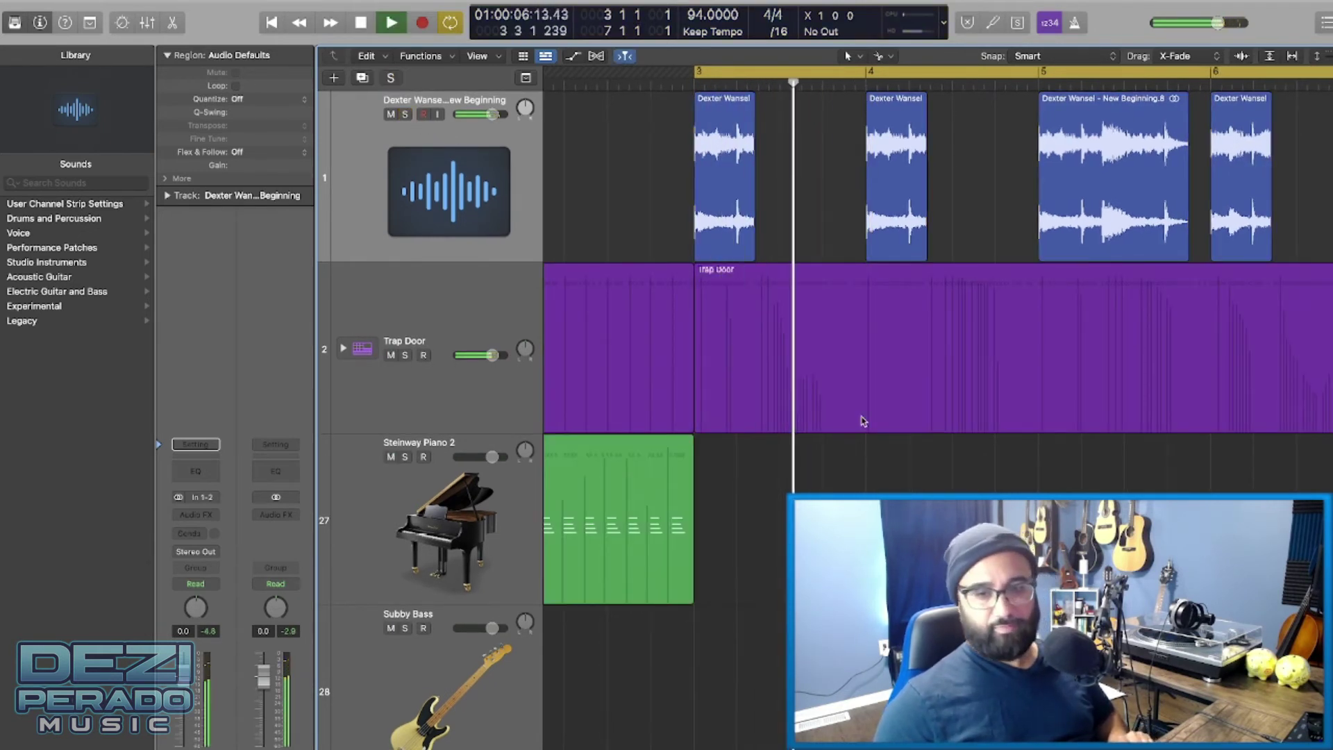
pyautogui.hscroll(1, 863, 420)
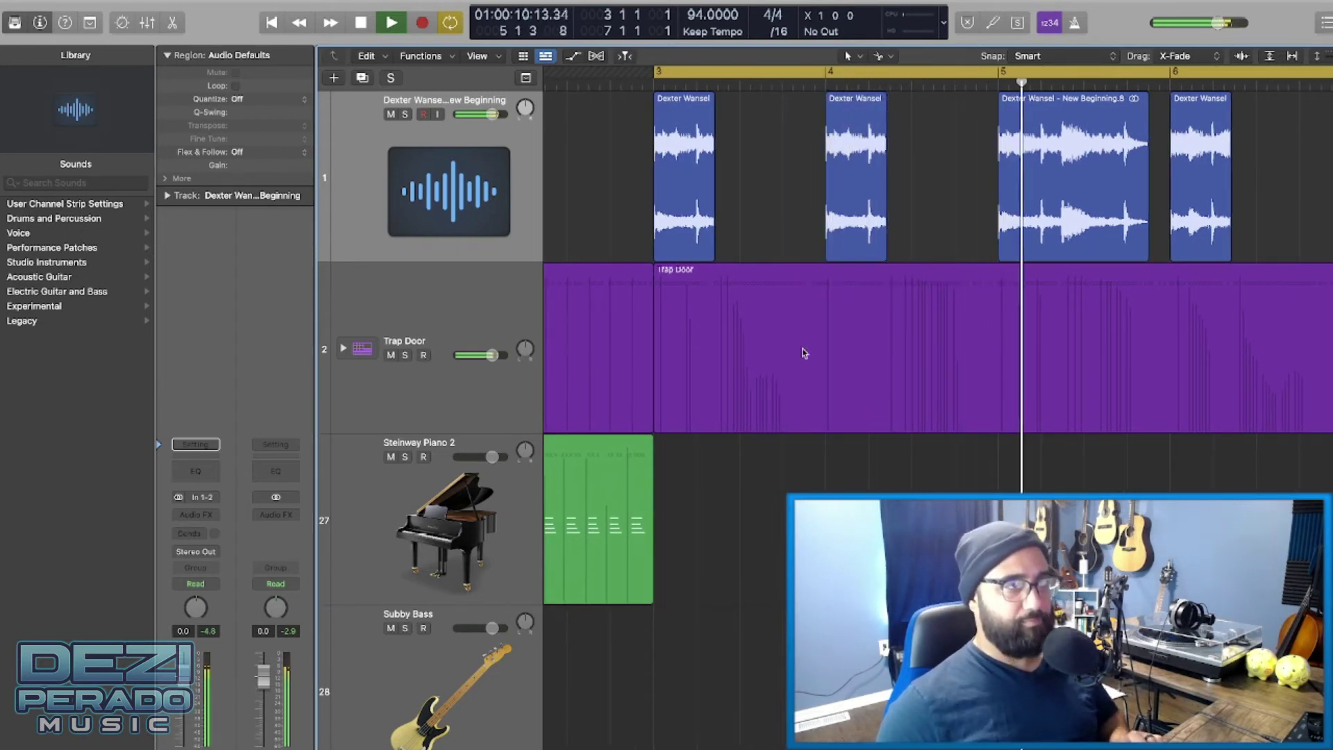
pyautogui.hscroll(1, 879, 357)
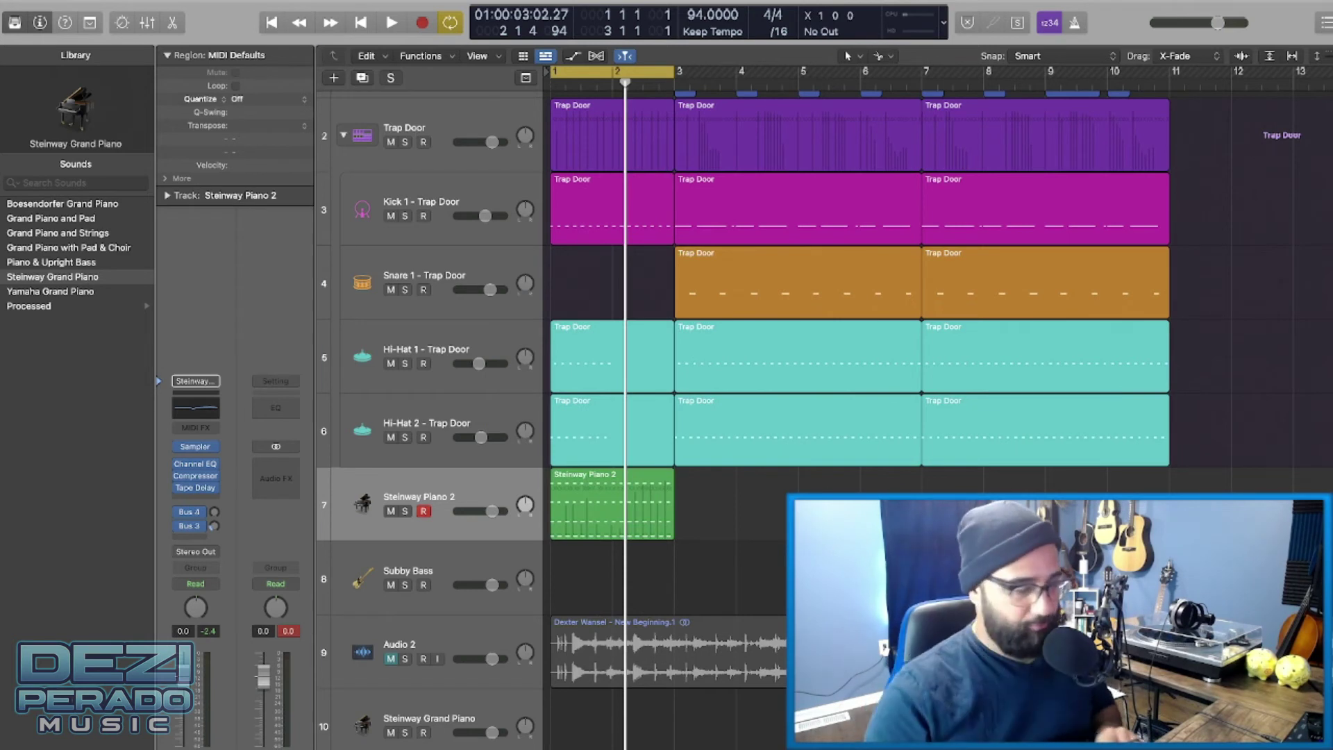
# - Play the Steinway Piano 2 region from the beginning and open it in an enlarged Piano Roll
pyautogui.click(591, 492)
pyautogui.press('Return')
pyautogui.press('space')
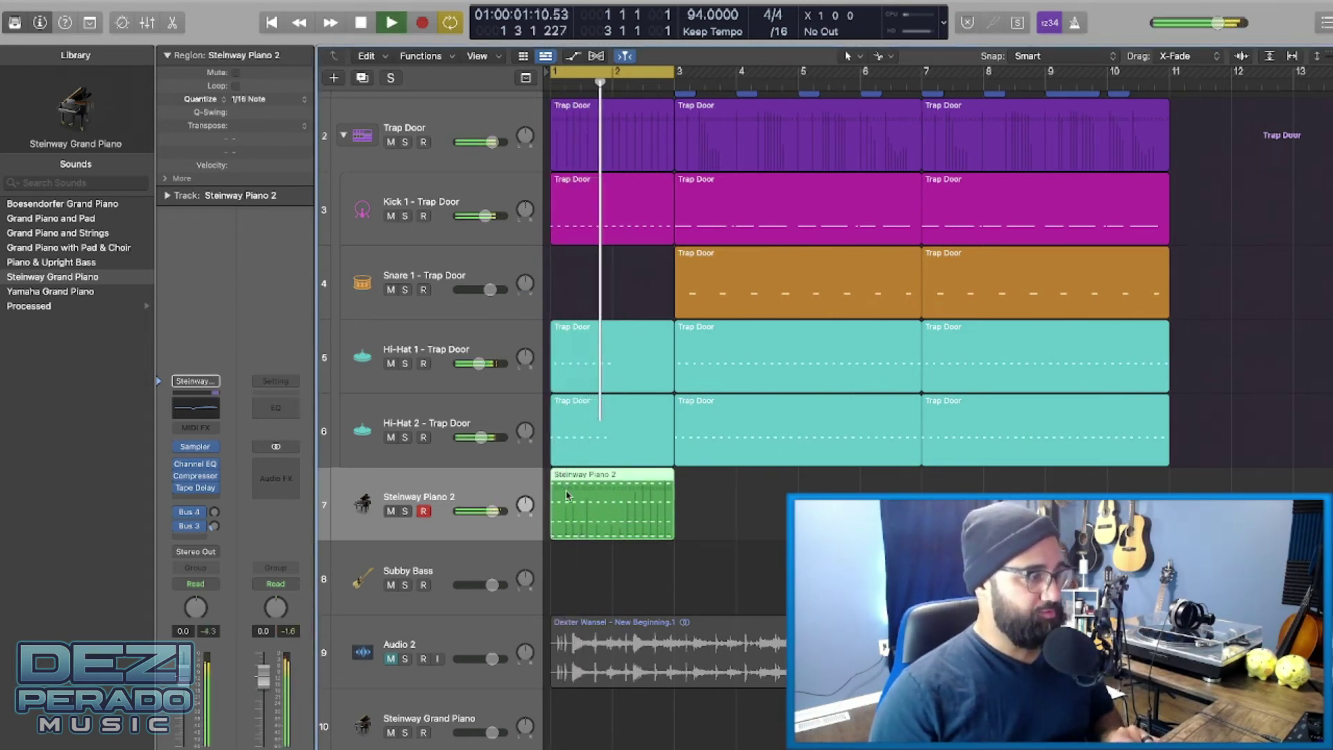
pyautogui.doubleClick(567, 494)
pyautogui.scroll(2, 681, 489)
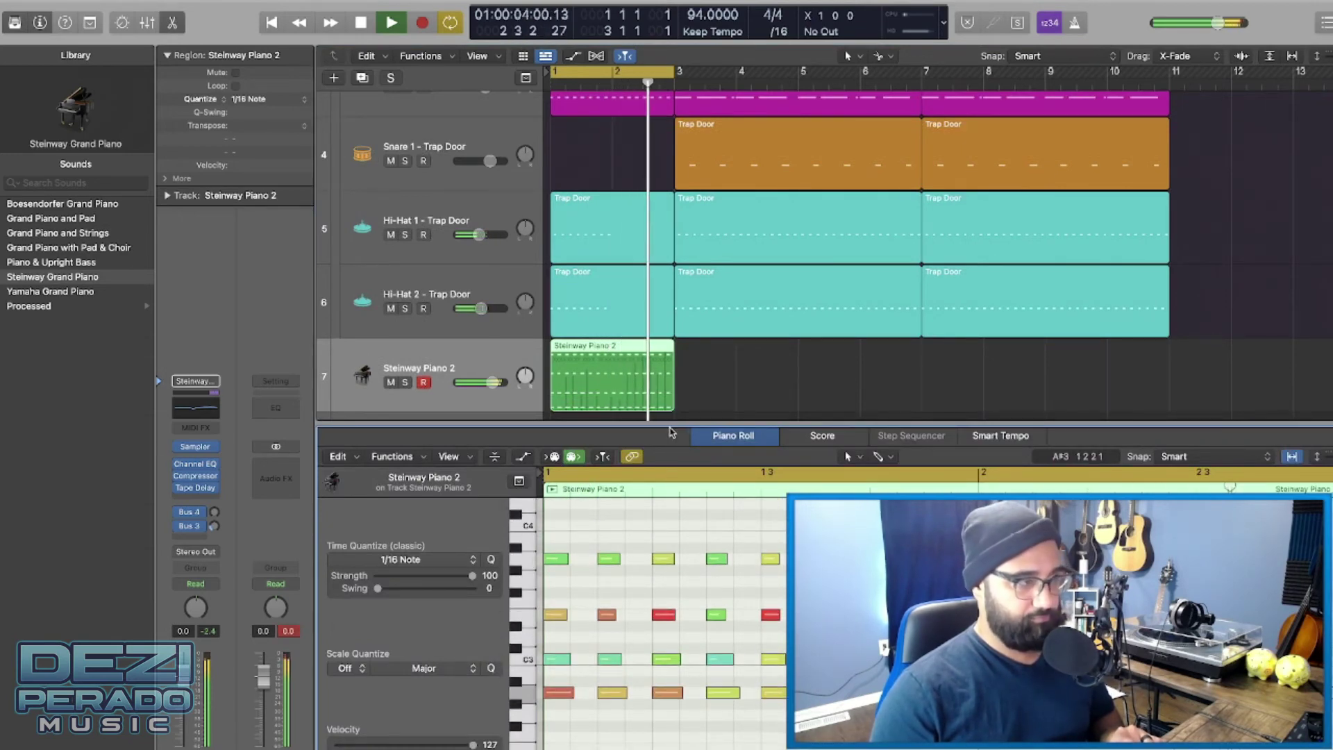
pyautogui.moveTo(670, 420); pyautogui.dragTo(685, 270)
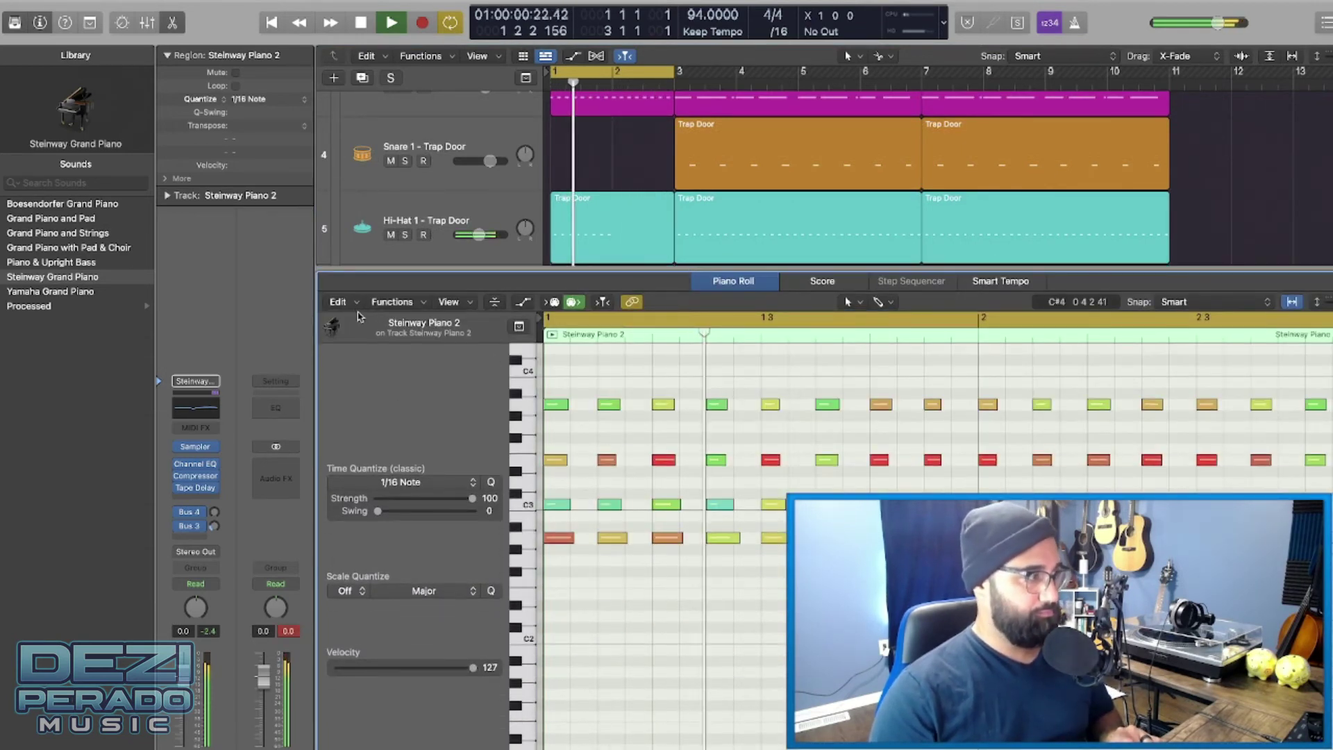
# - Transpose all notes of the Steinway Piano 2 region up 12 semitones and listen to them with the drums
pyautogui.click(337, 301)
pyautogui.moveTo(375, 487)
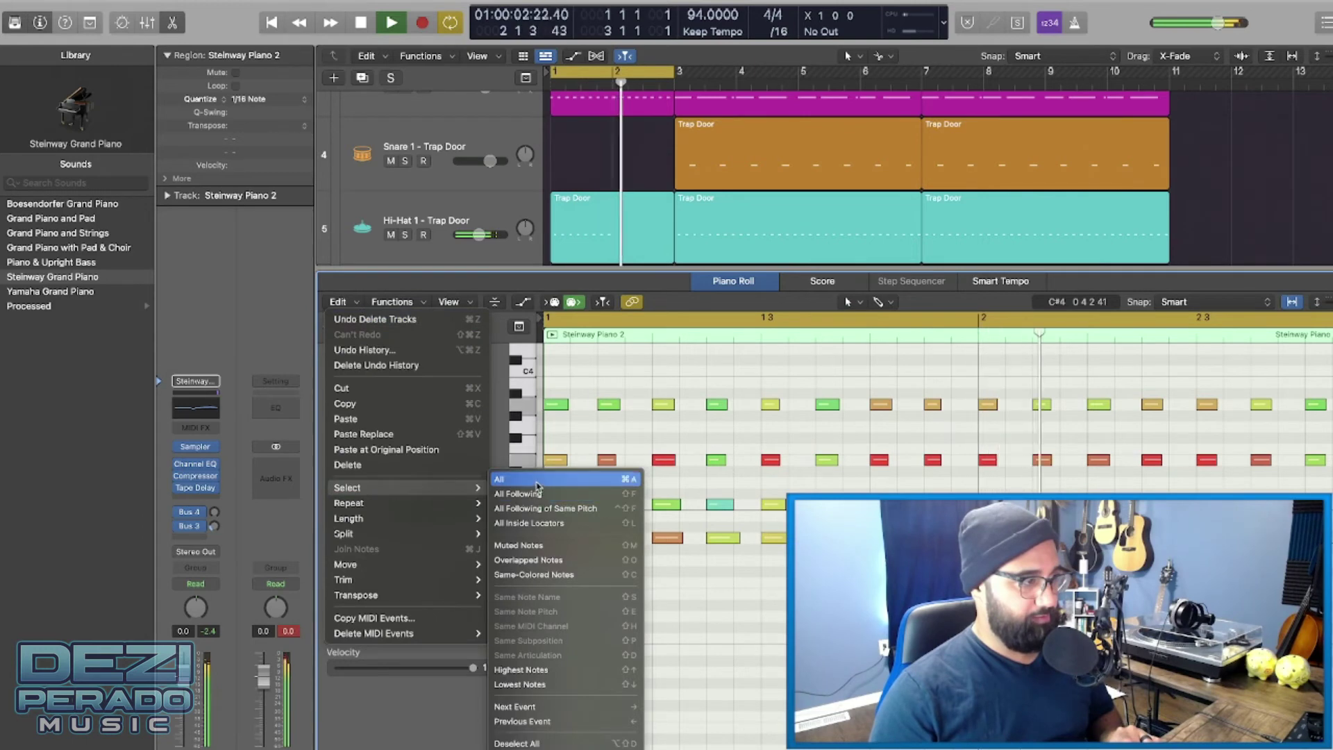
pyautogui.click(536, 494)
pyautogui.click(360, 303)
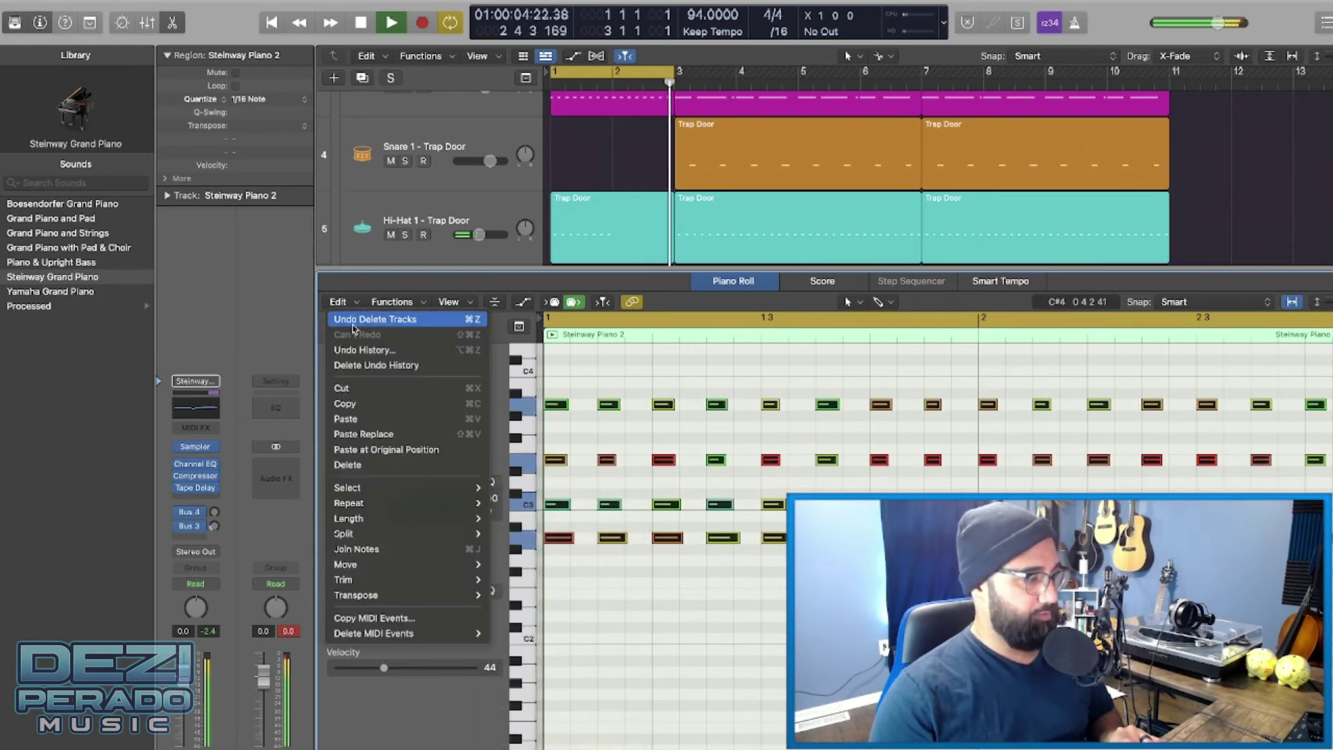
pyautogui.moveTo(486, 595)
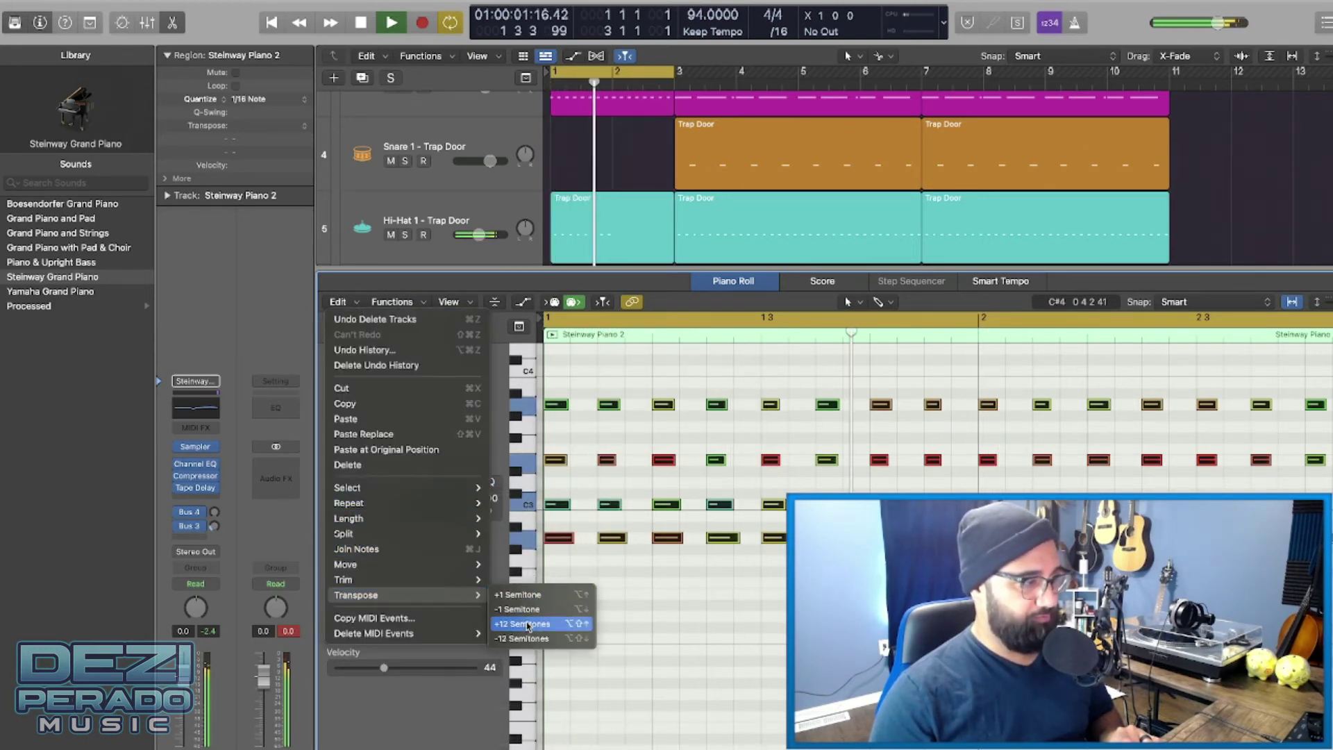
pyautogui.click(524, 623)
pyautogui.scroll(-5, 689, 597)
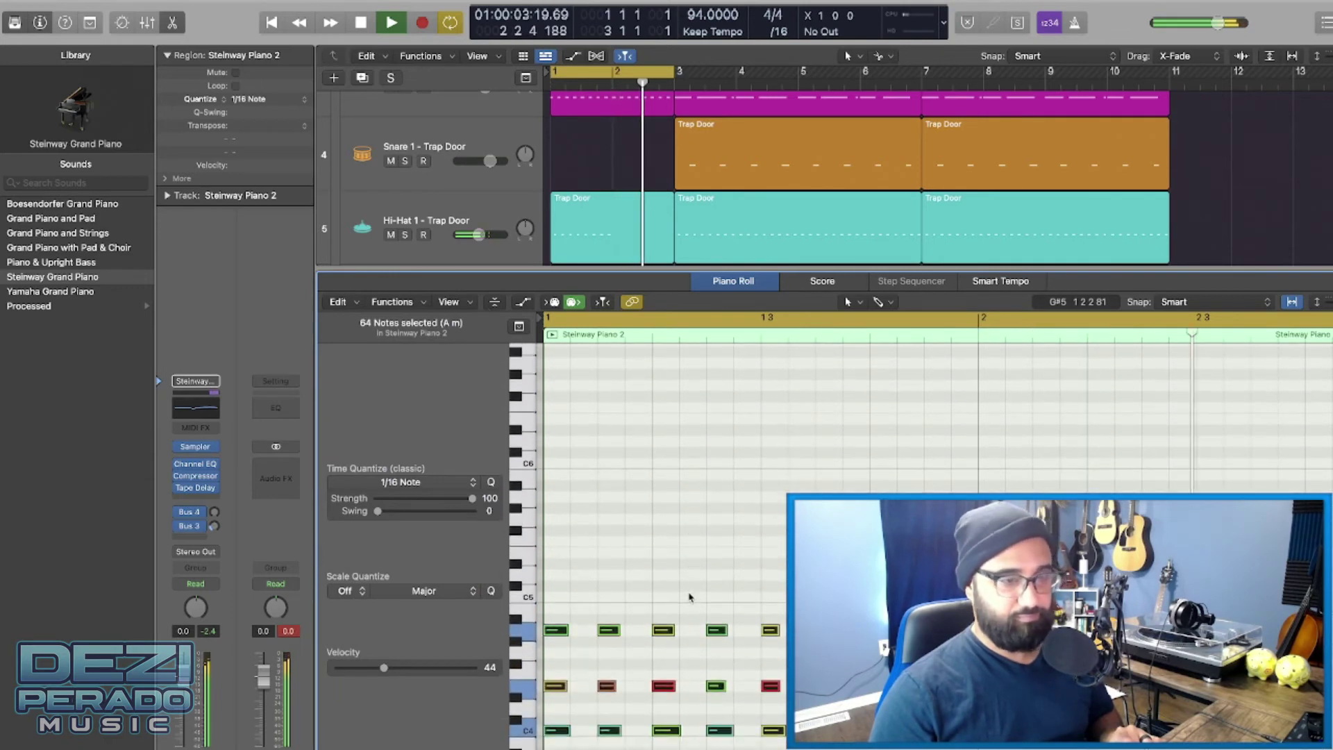
pyautogui.press('space')
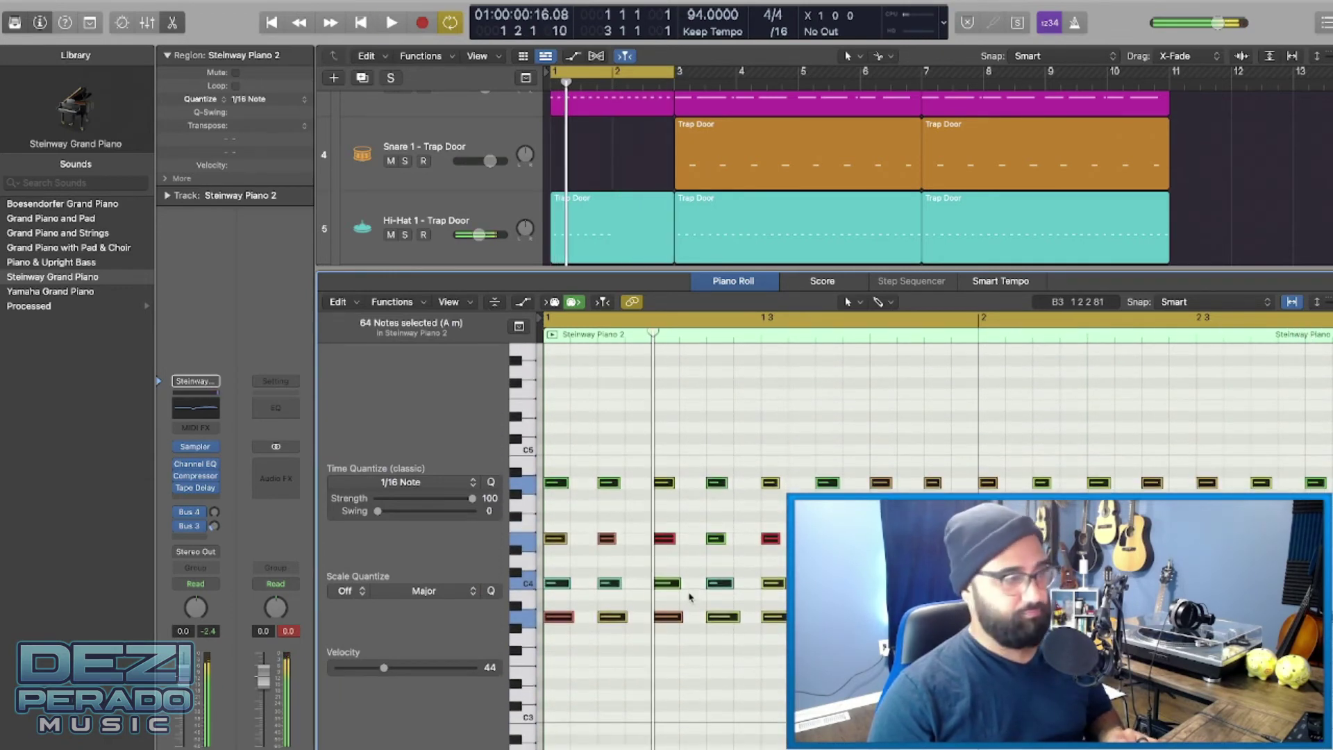
# - Close the Piano Roll and place a copy of the Steinway Piano 2 region at bar 3
pyautogui.click(171, 22)
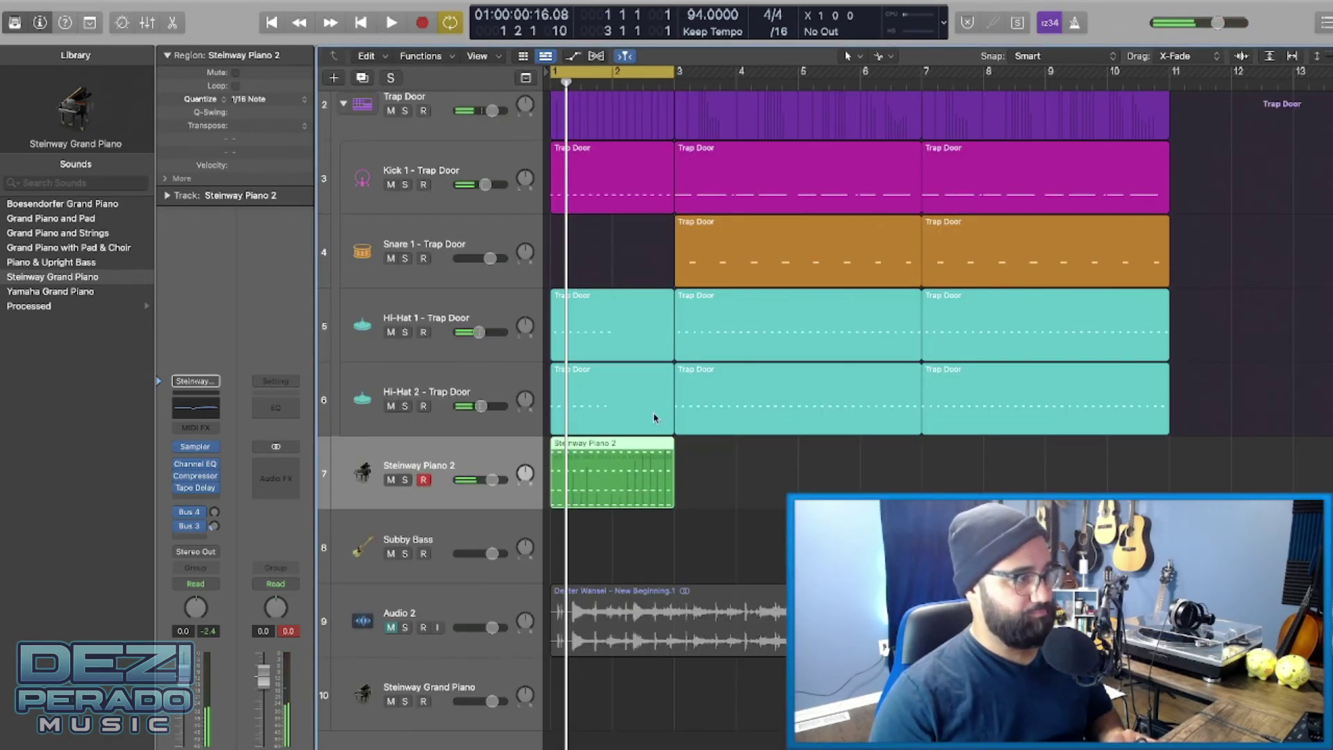
pyautogui.press('Return')
pyautogui.moveTo(580, 452); pyautogui.dragTo(744, 460)
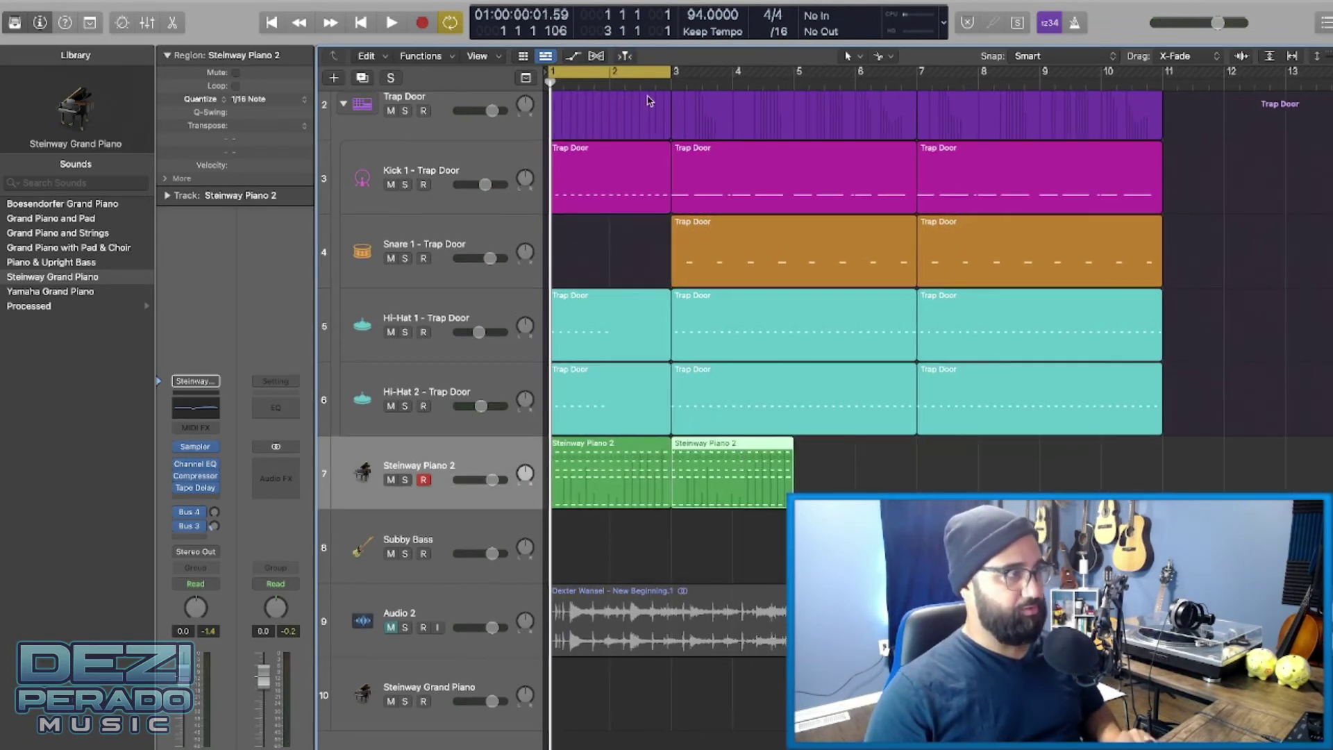
# - Shift the cycle range to run from bar 3 to bar 5 and collapse the Trap Door drum tracks
pyautogui.moveTo(631, 76); pyautogui.dragTo(754, 78)
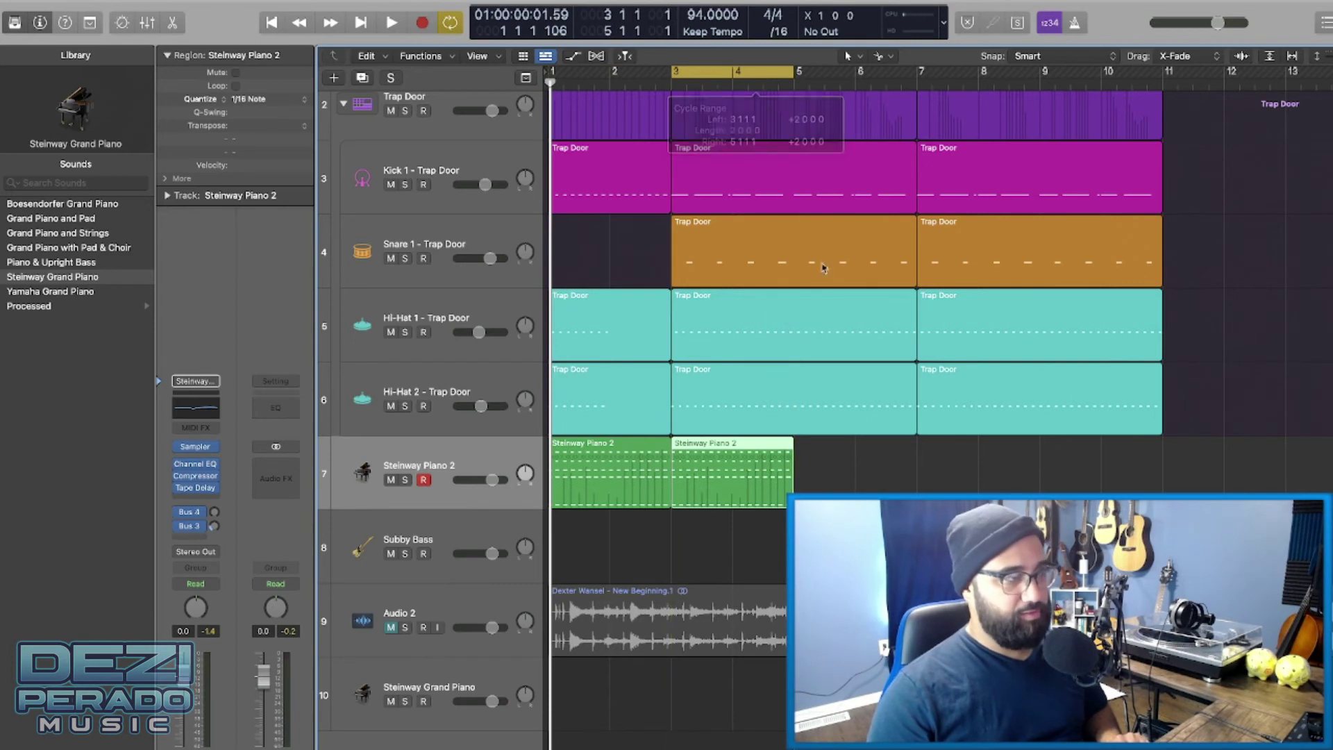
pyautogui.click(391, 480)
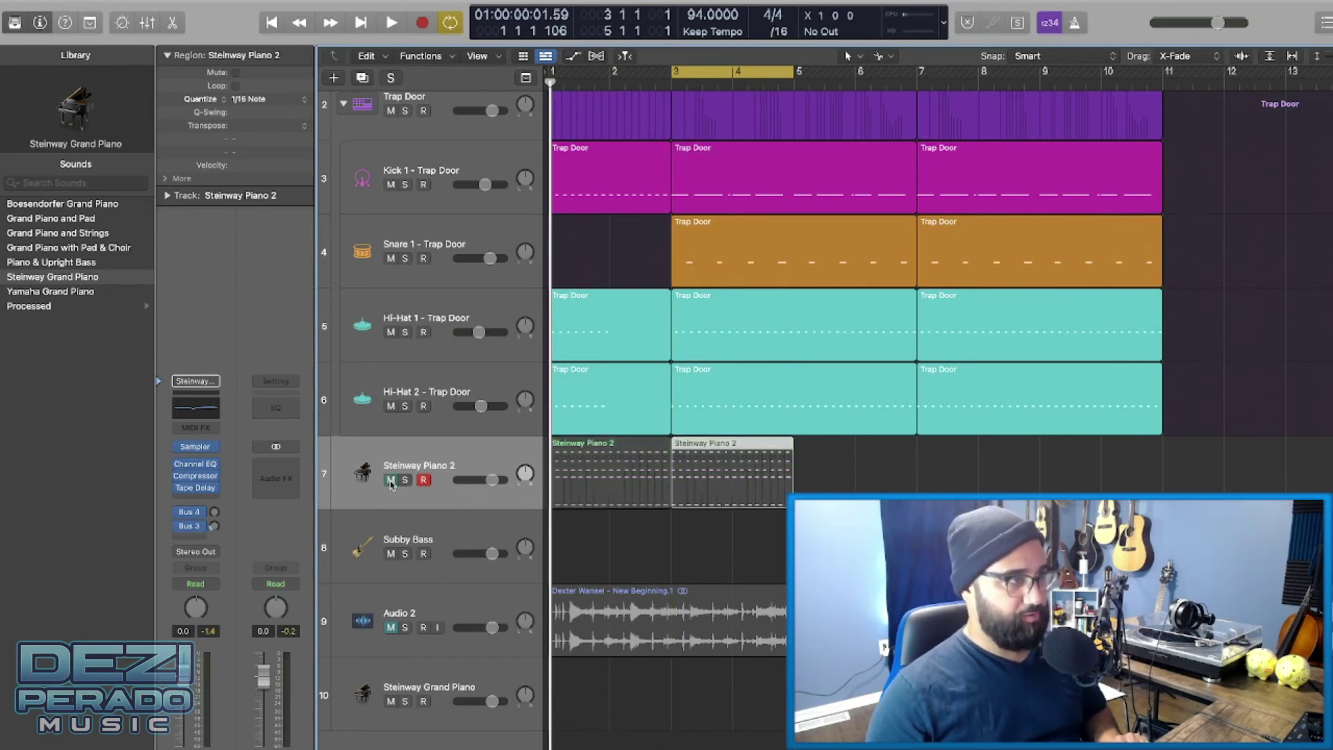
pyautogui.click(343, 103)
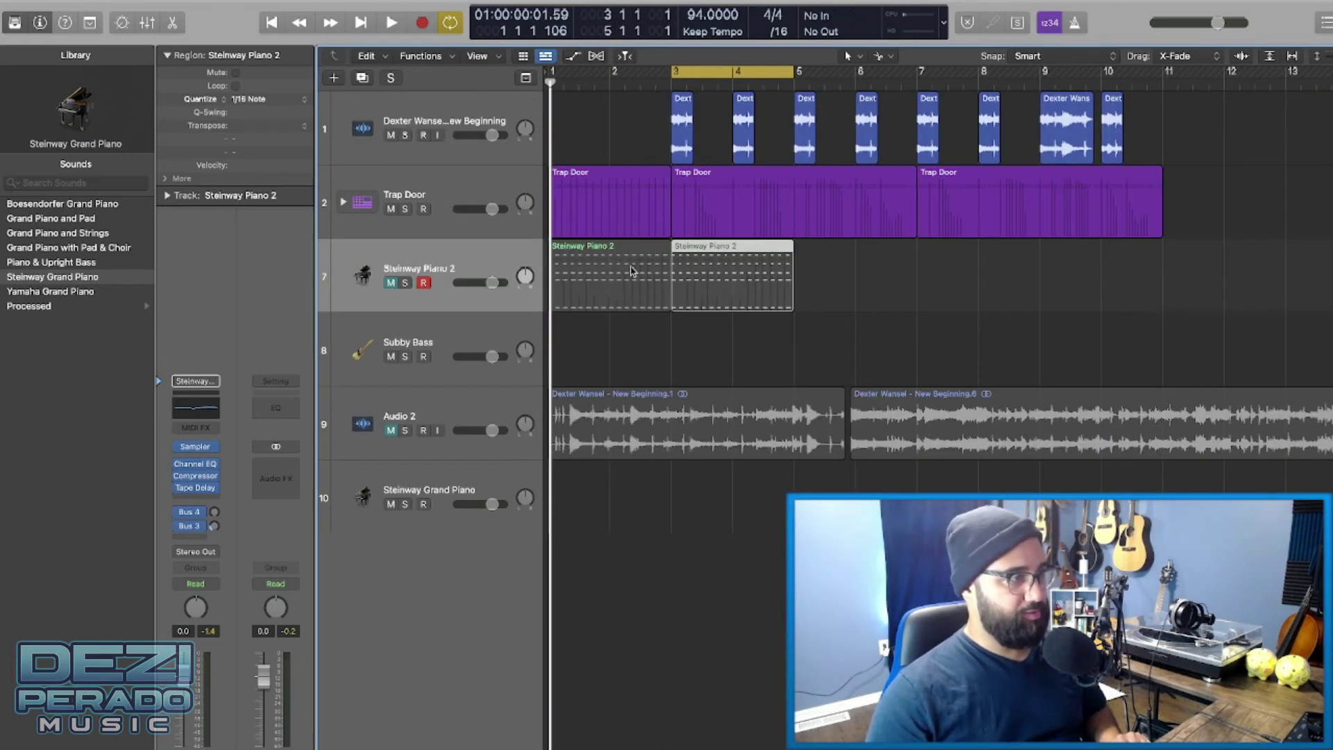
pyautogui.click(390, 283)
# - Mute the Steinway Piano 2 track and play the sample slice and drums from bar 3
pyautogui.scroll(8, 568, 357)
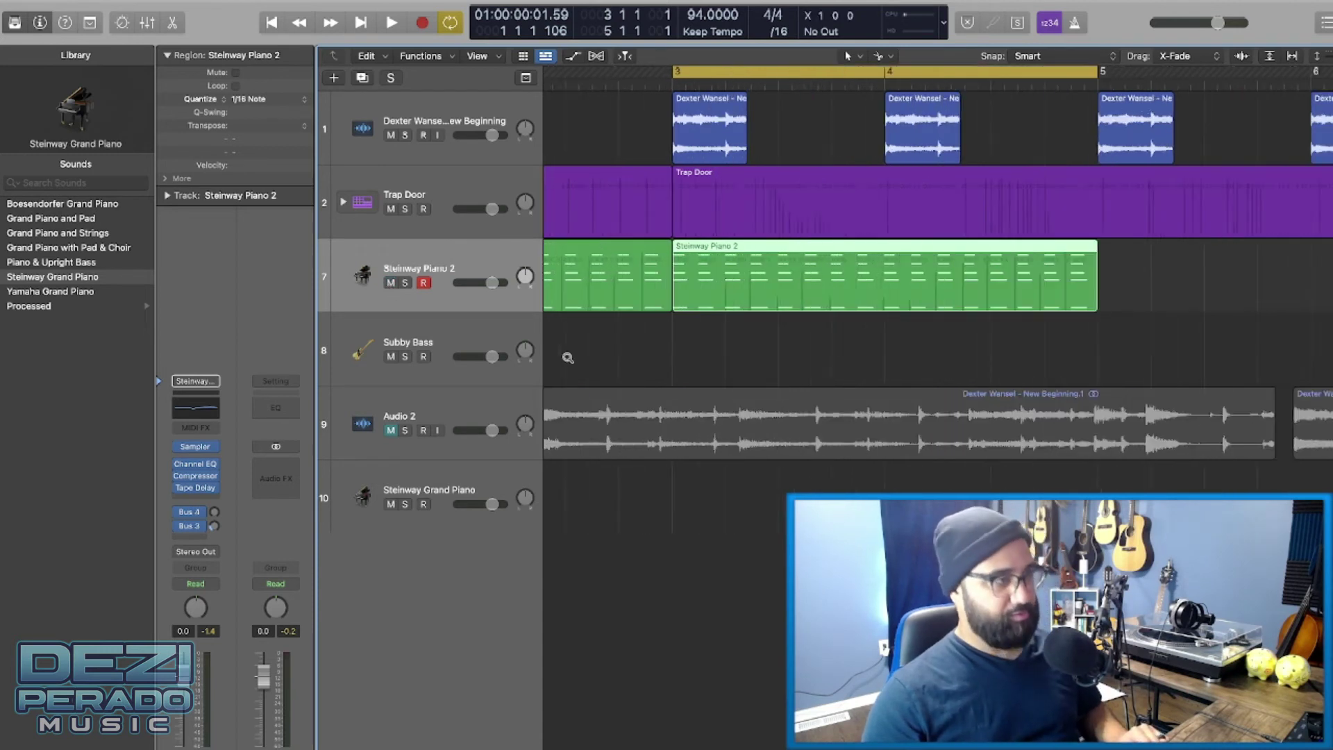
pyautogui.click(391, 283)
pyautogui.press('space')
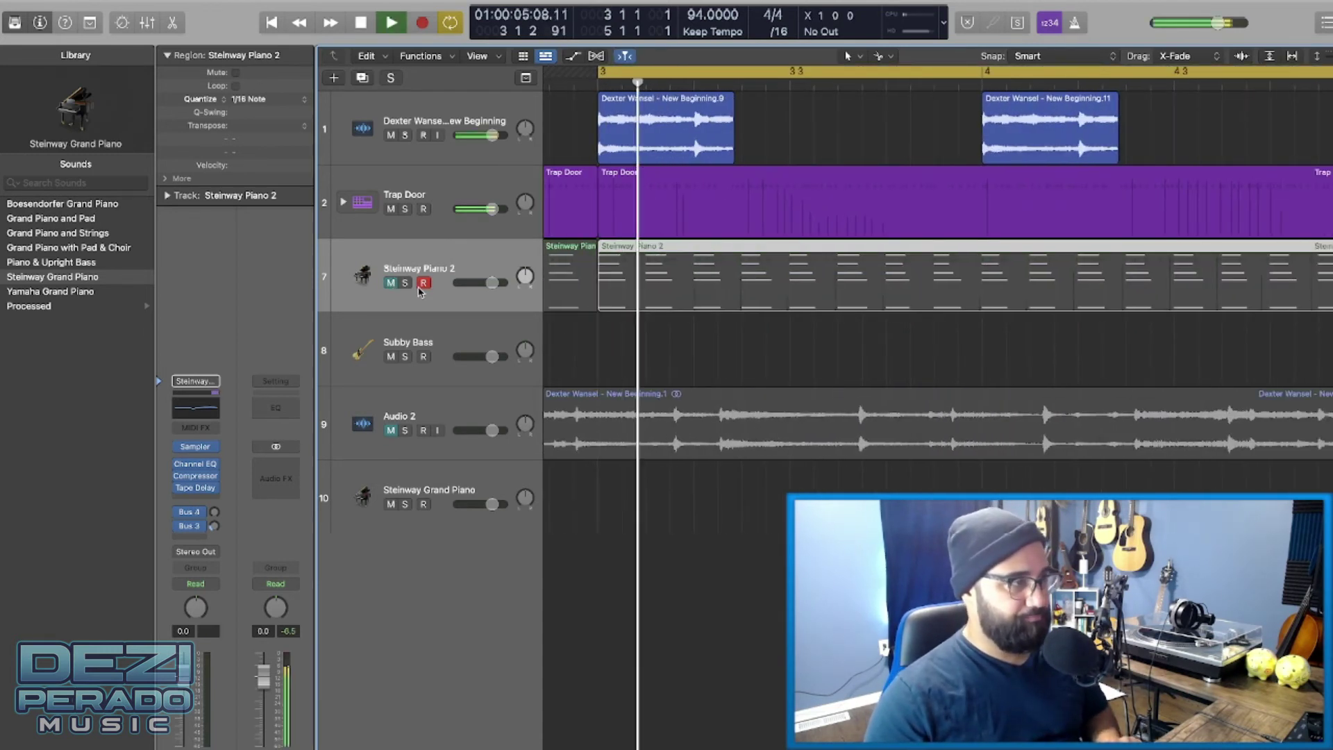
# - Split the copied piano region at 3 2 3 and 3 3, deleting the parts outside that single-chord piece
pyautogui.keyDown('super'); pyautogui.click(743, 258); pyautogui.keyUp('super')
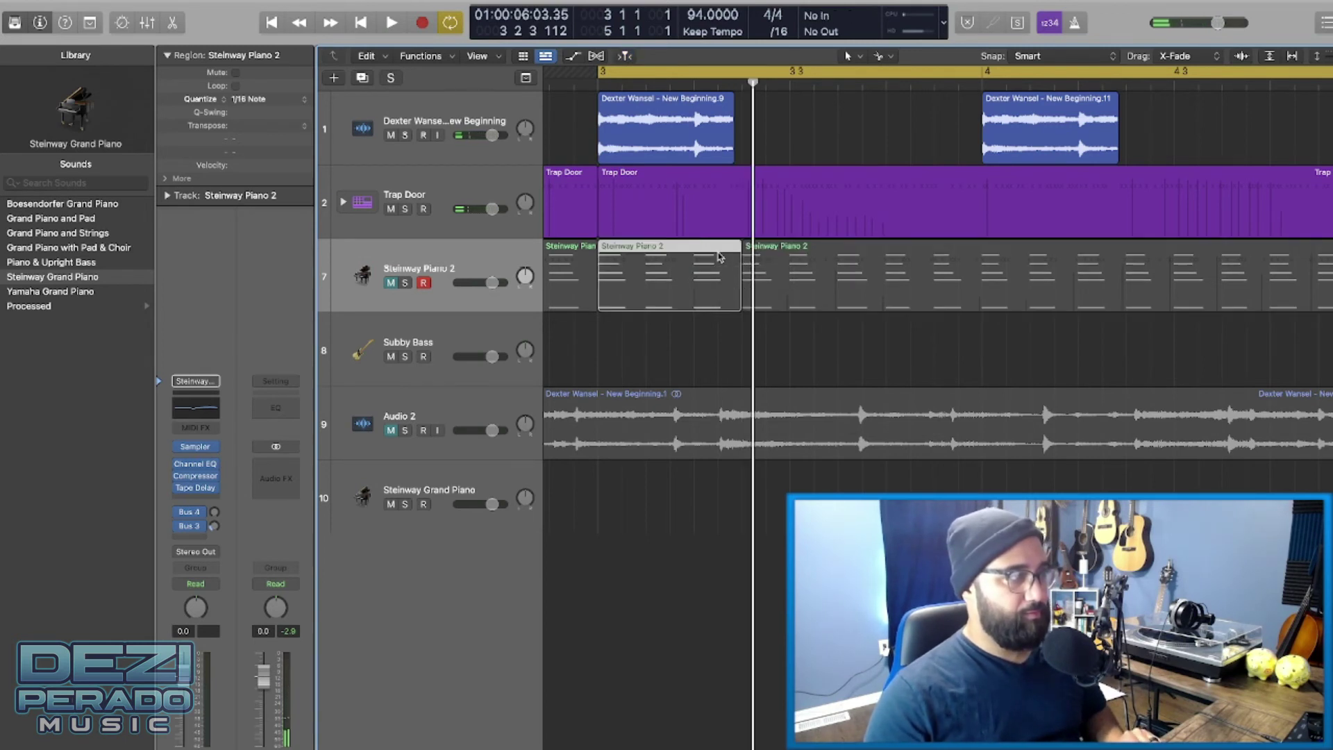
pyautogui.press('Delete')
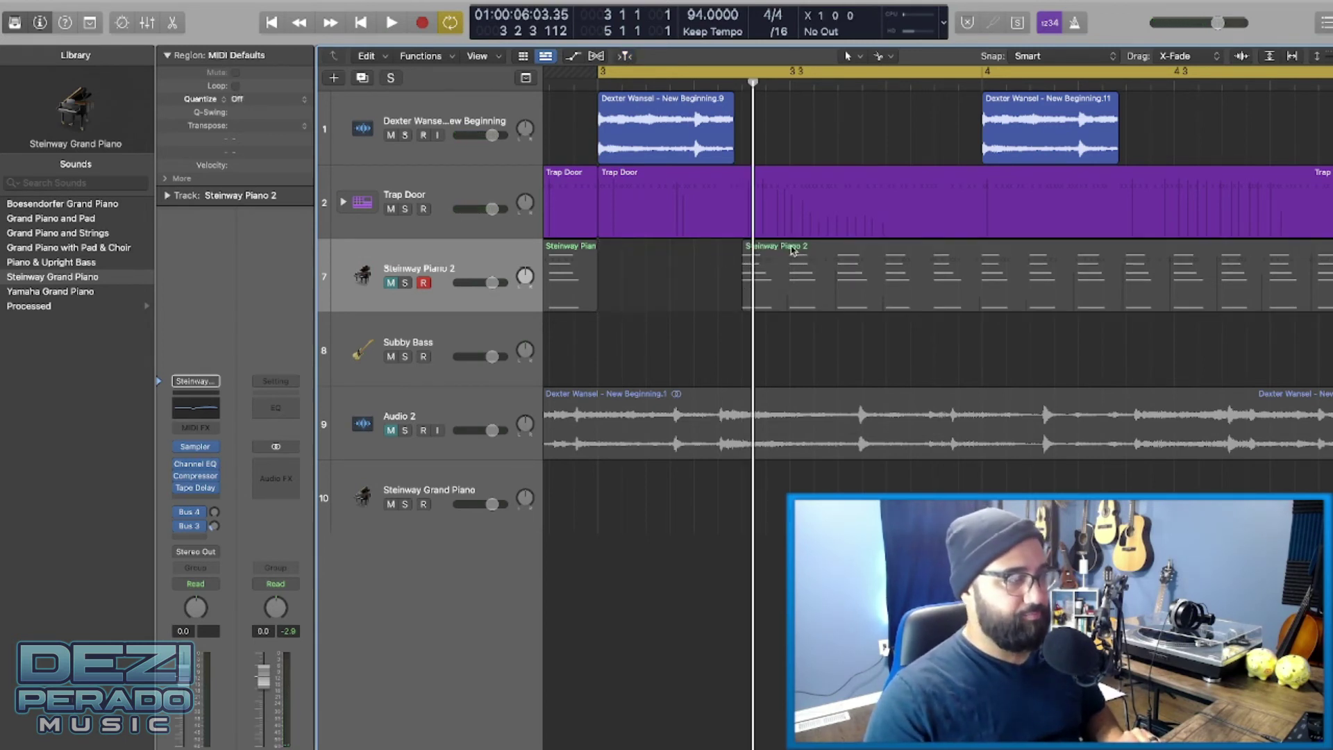
pyautogui.click(790, 259)
pyautogui.click(790, 257)
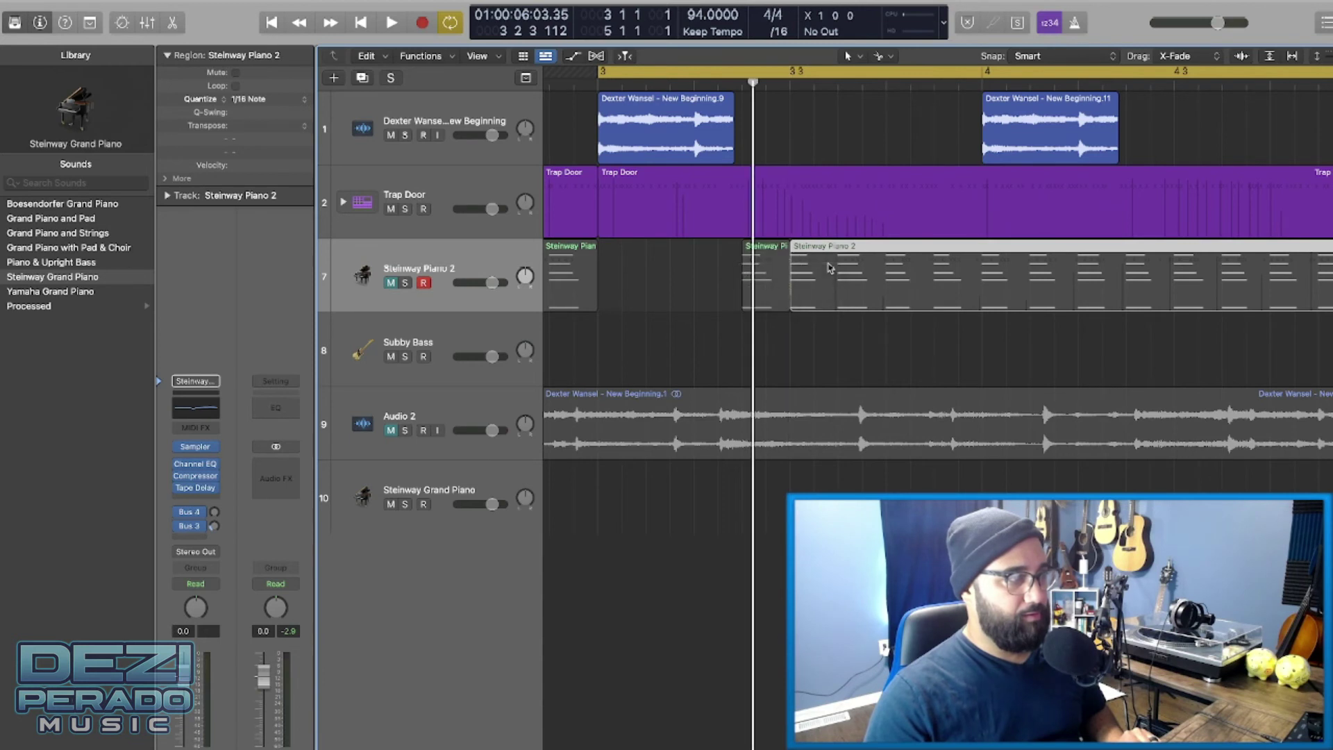
pyautogui.press('Delete')
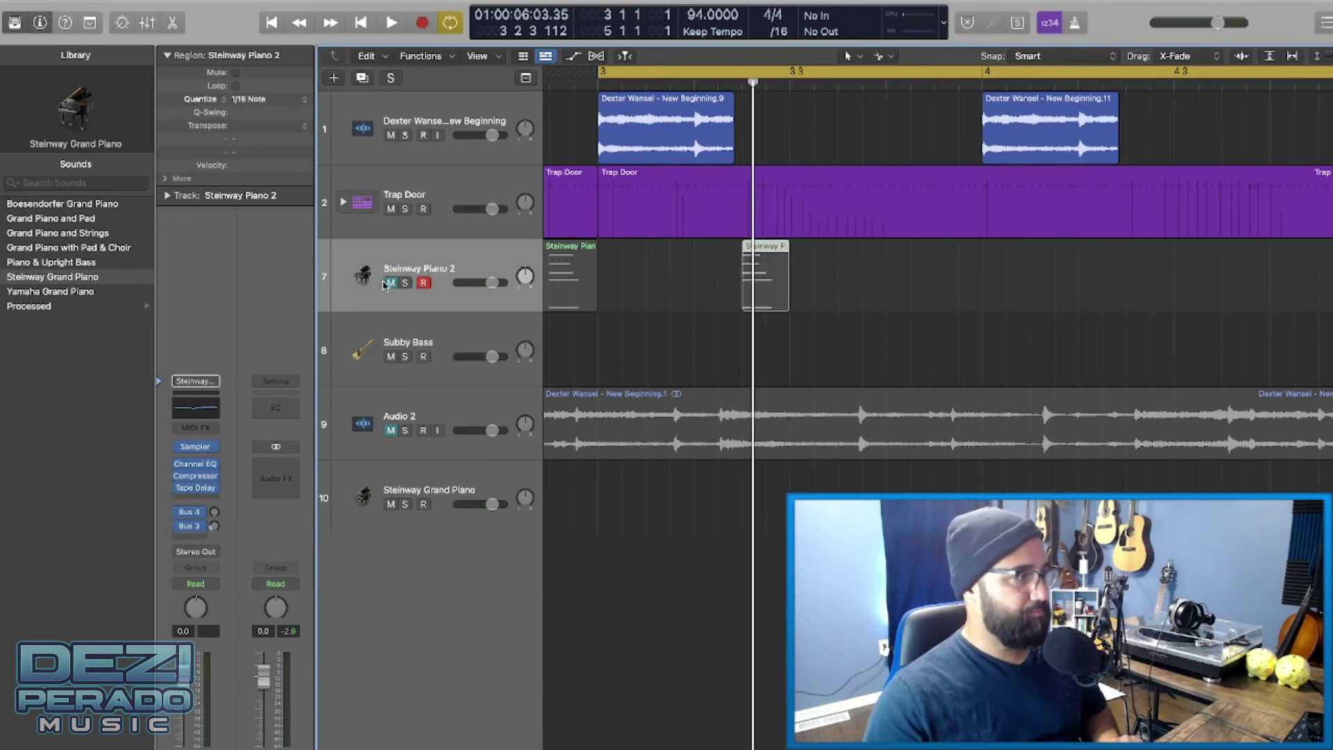
# - Unmute the Steinway Piano 2 track, play the section, and copy the single-chord piano region into the gap after the sample slice in bar 4
pyautogui.click(388, 283)
pyautogui.press('space')
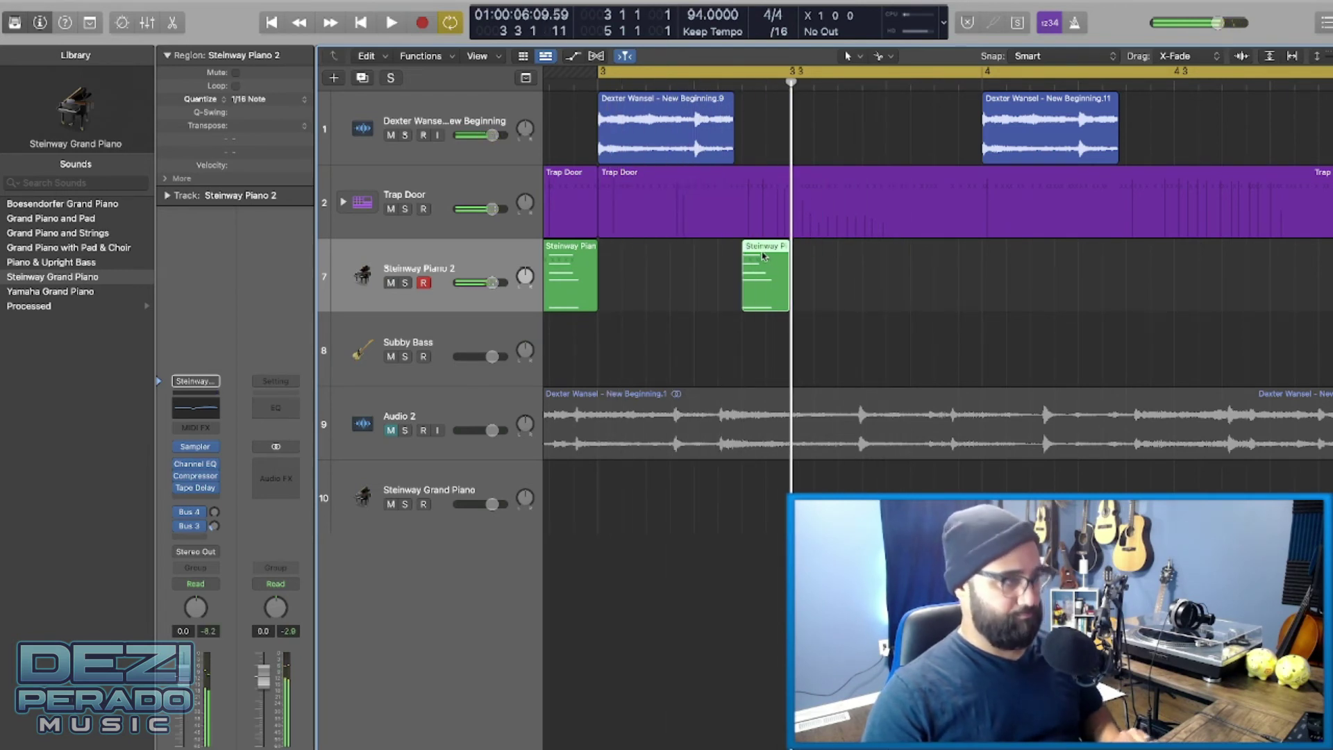
pyautogui.moveTo(761, 258); pyautogui.dragTo(1149, 259)
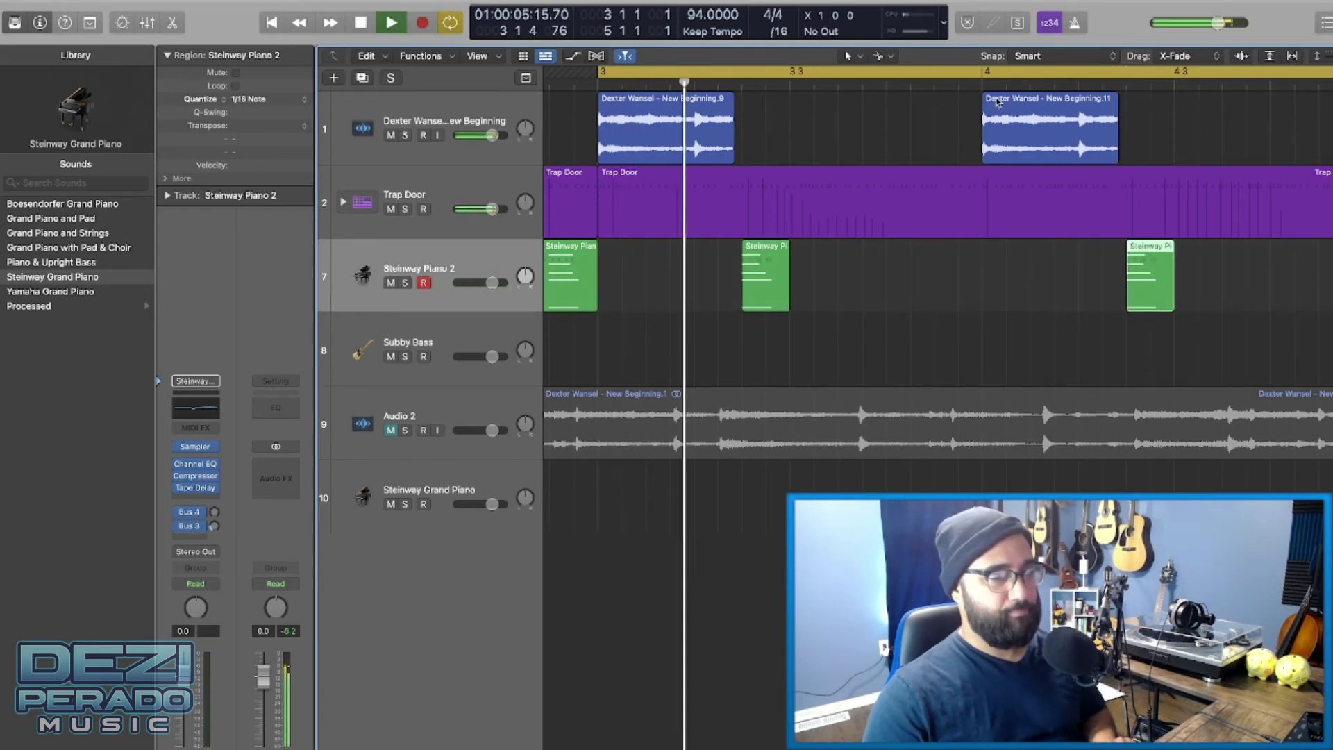
pyautogui.hscroll(2, 998, 102)
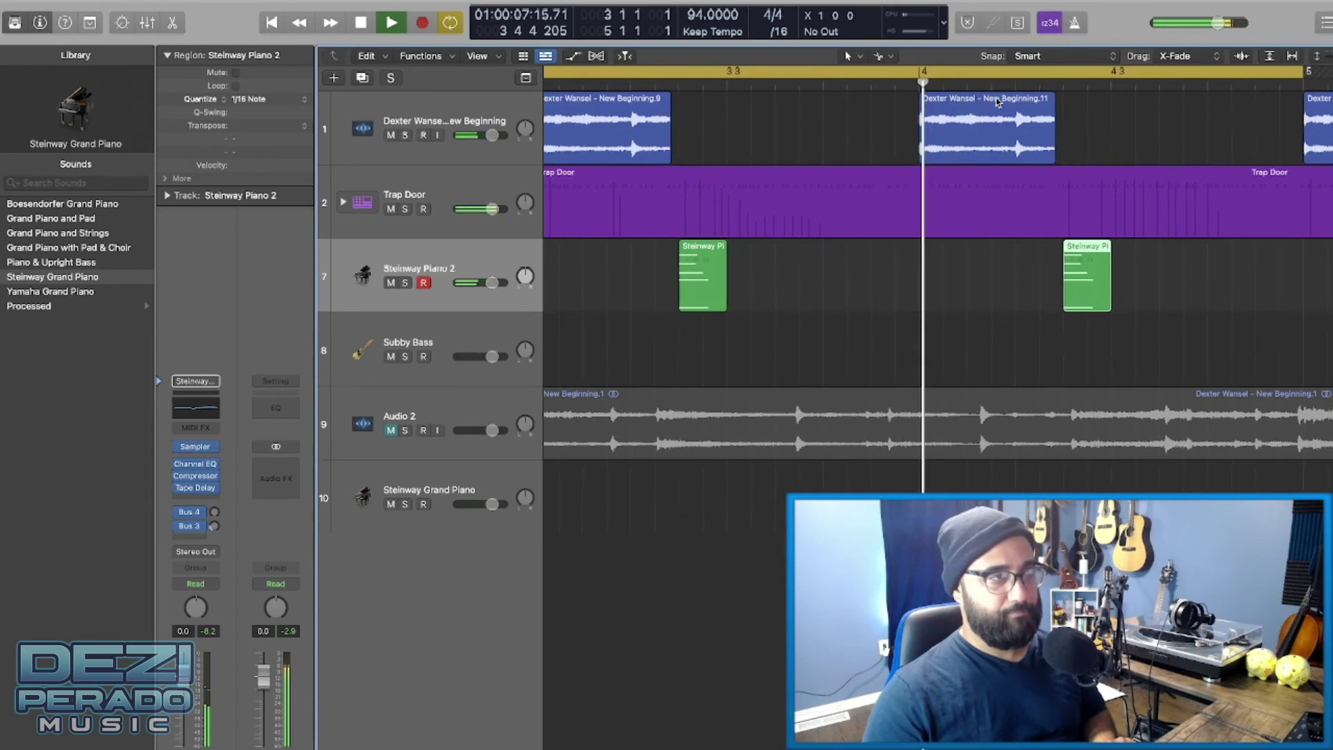
pyautogui.hscroll(3, 998, 102)
pyautogui.hscroll(2, 997, 102)
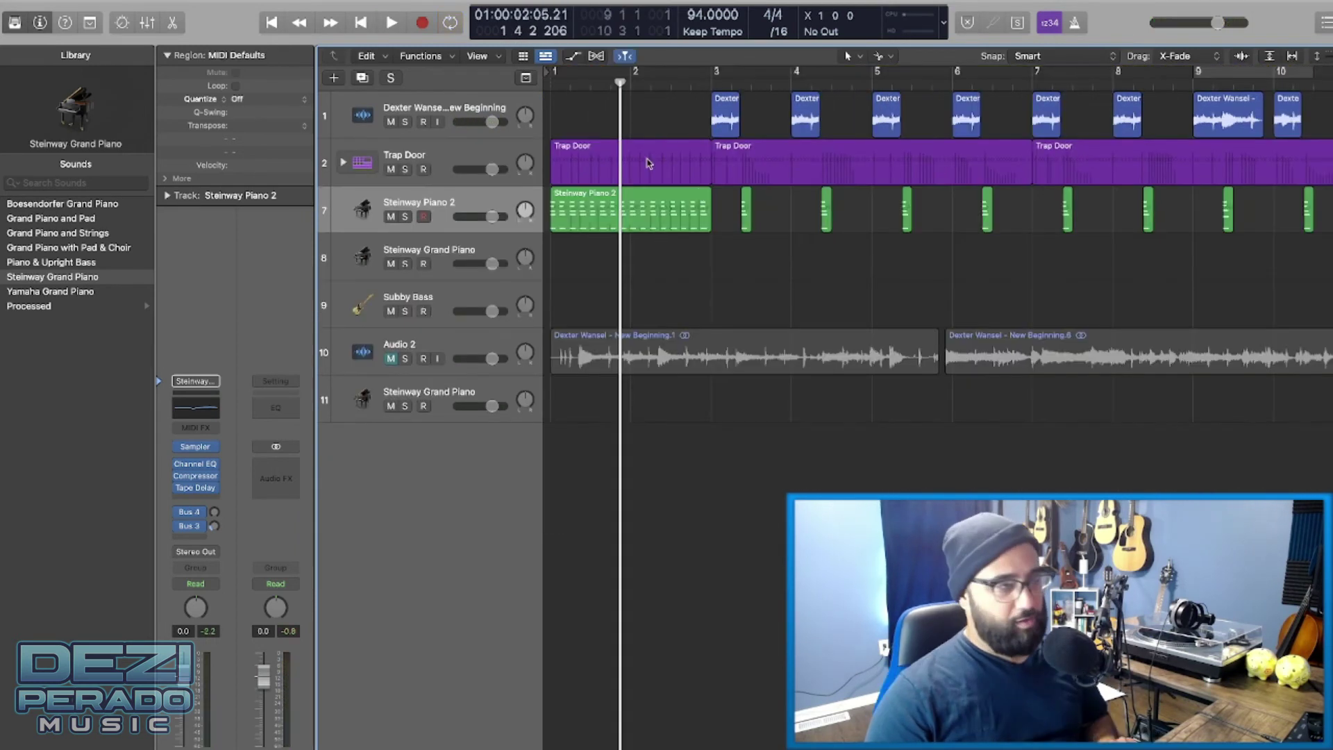
# - Copy all Steinway Piano 2 regions onto the Steinway Grand Piano track directly below, keeping their bar positions
pyautogui.click(434, 234)
pyautogui.click(573, 221)
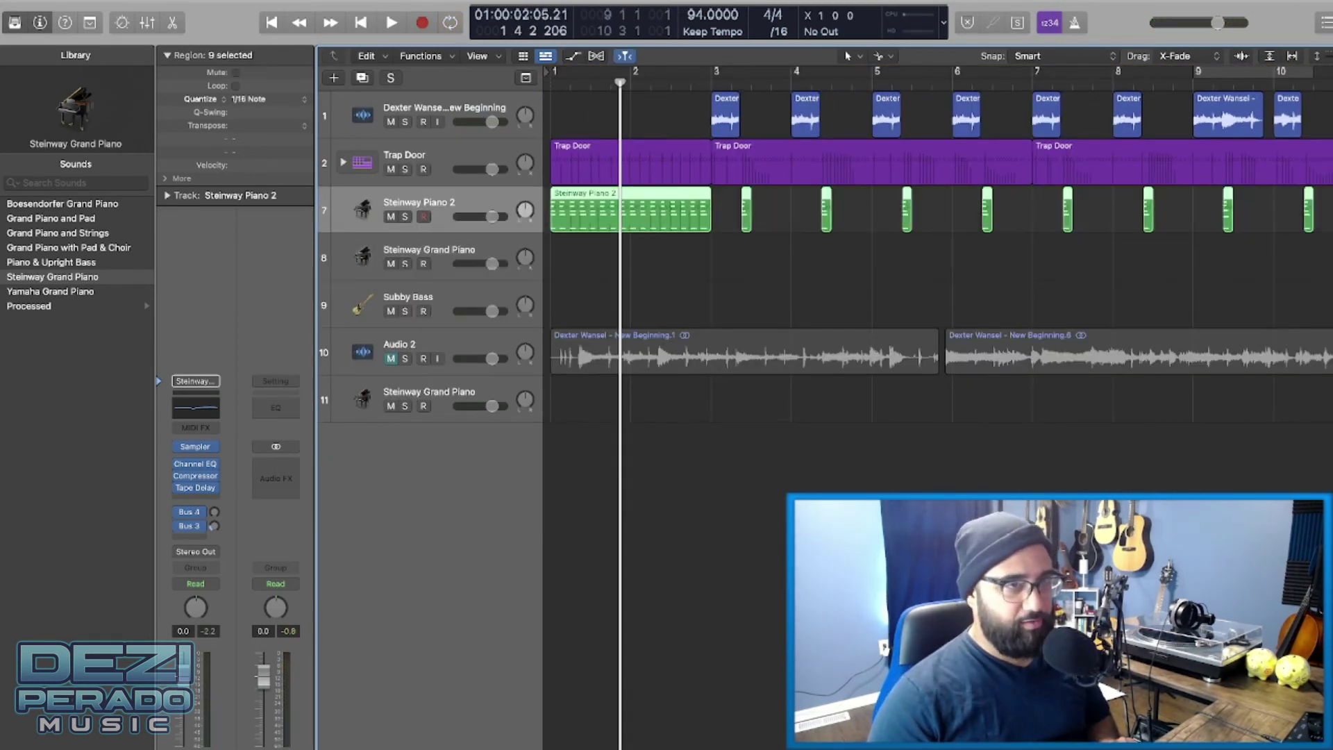
pyautogui.moveTo(1329, 243); pyautogui.dragTo(628, 250)
# - Open the copied piano regions in the Piano Roll, select all their notes and transpose them by -12 semitones
pyautogui.press('p')
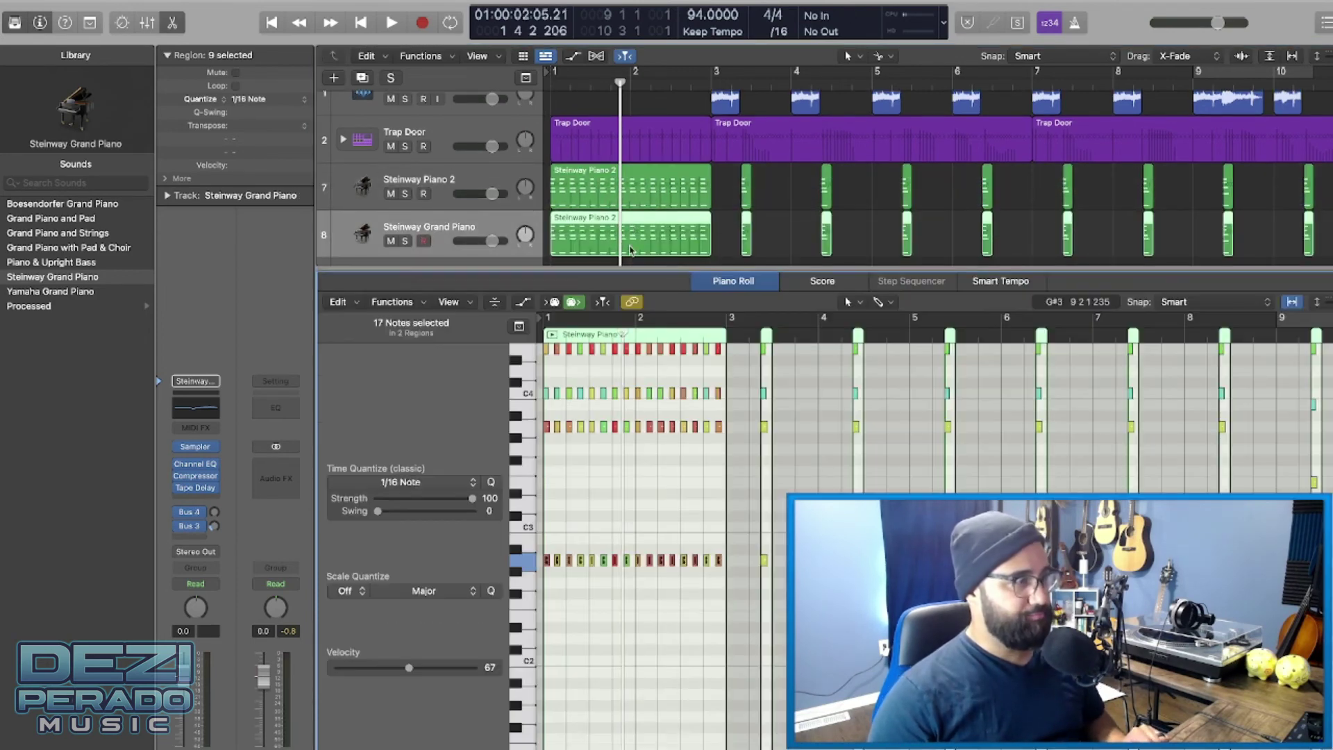
pyautogui.click(353, 306)
pyautogui.moveTo(369, 489)
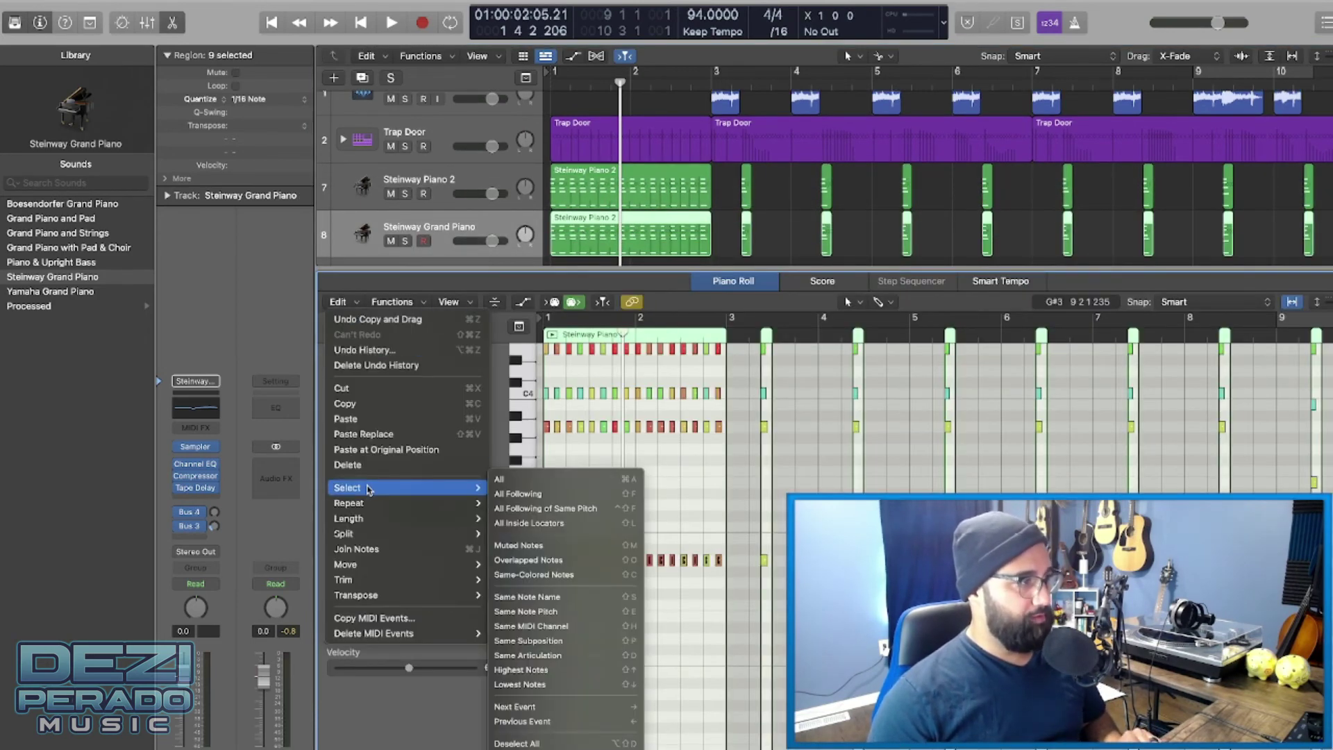
pyautogui.click(522, 480)
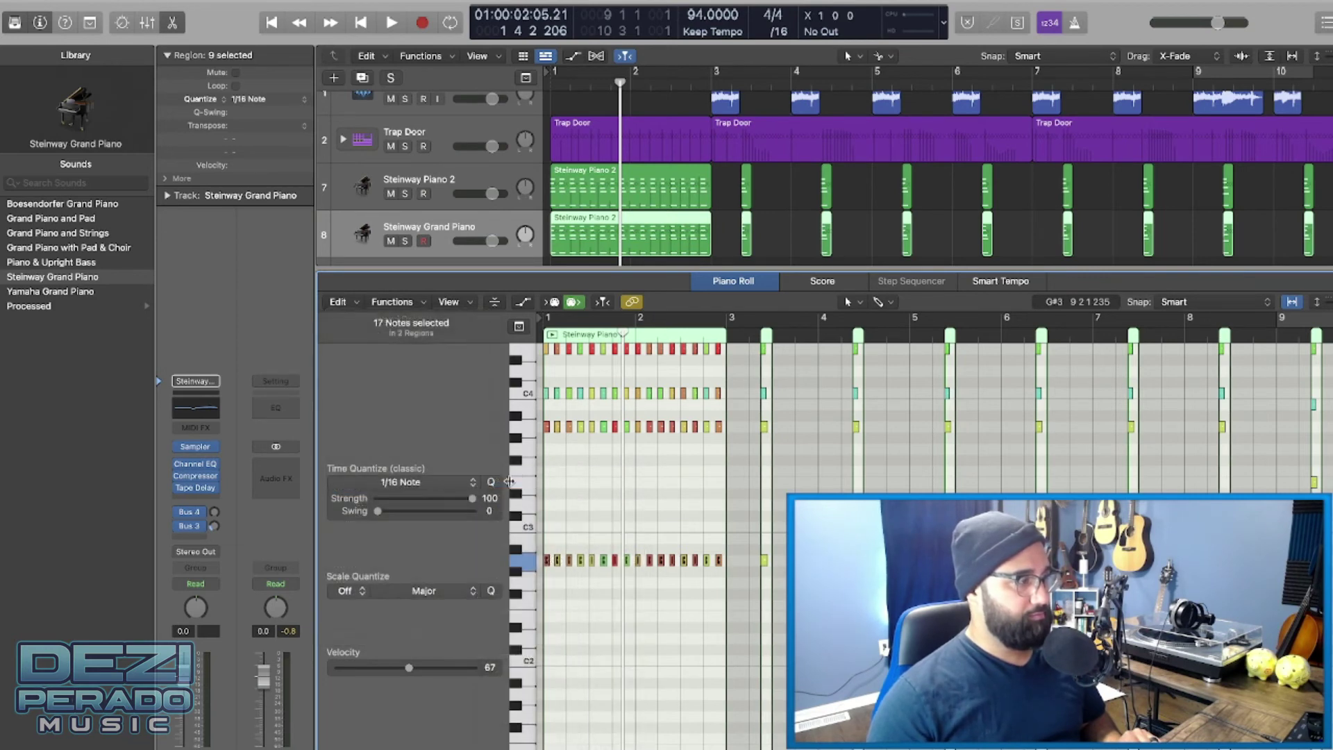
pyautogui.click(356, 306)
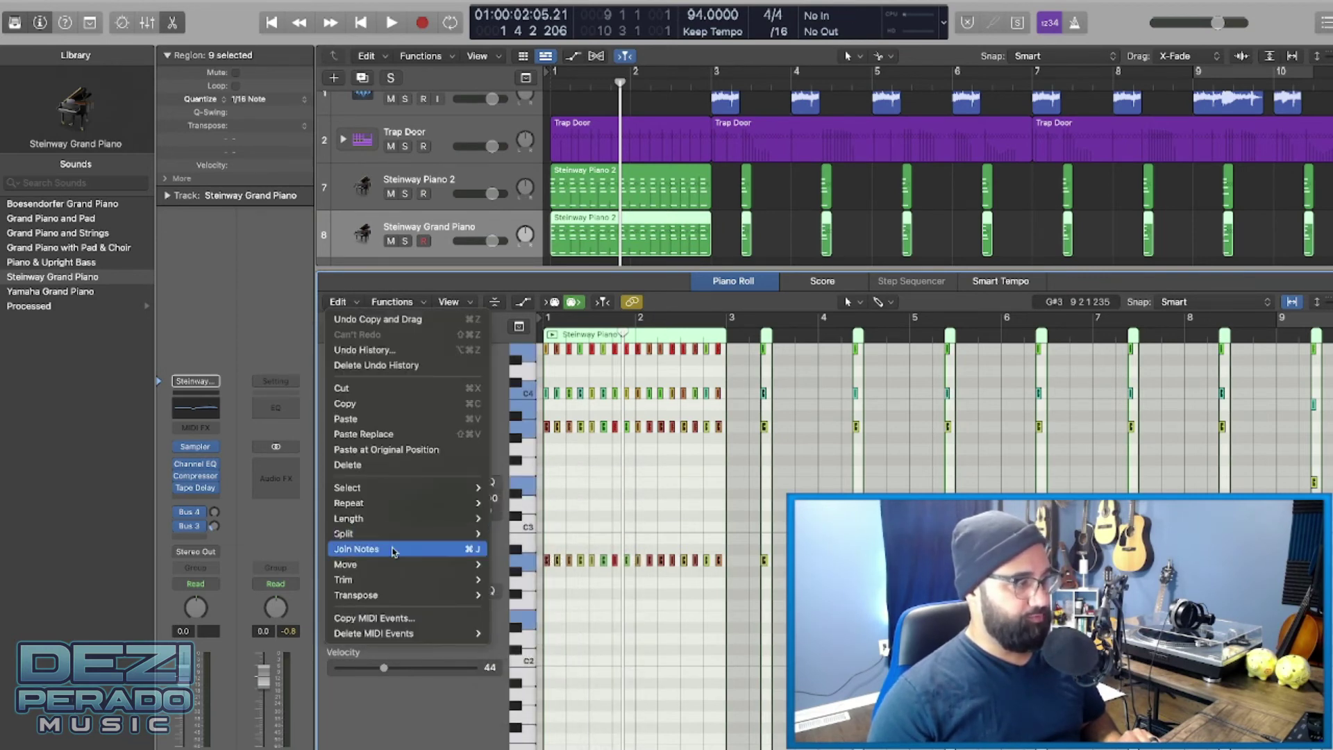
pyautogui.moveTo(416, 595)
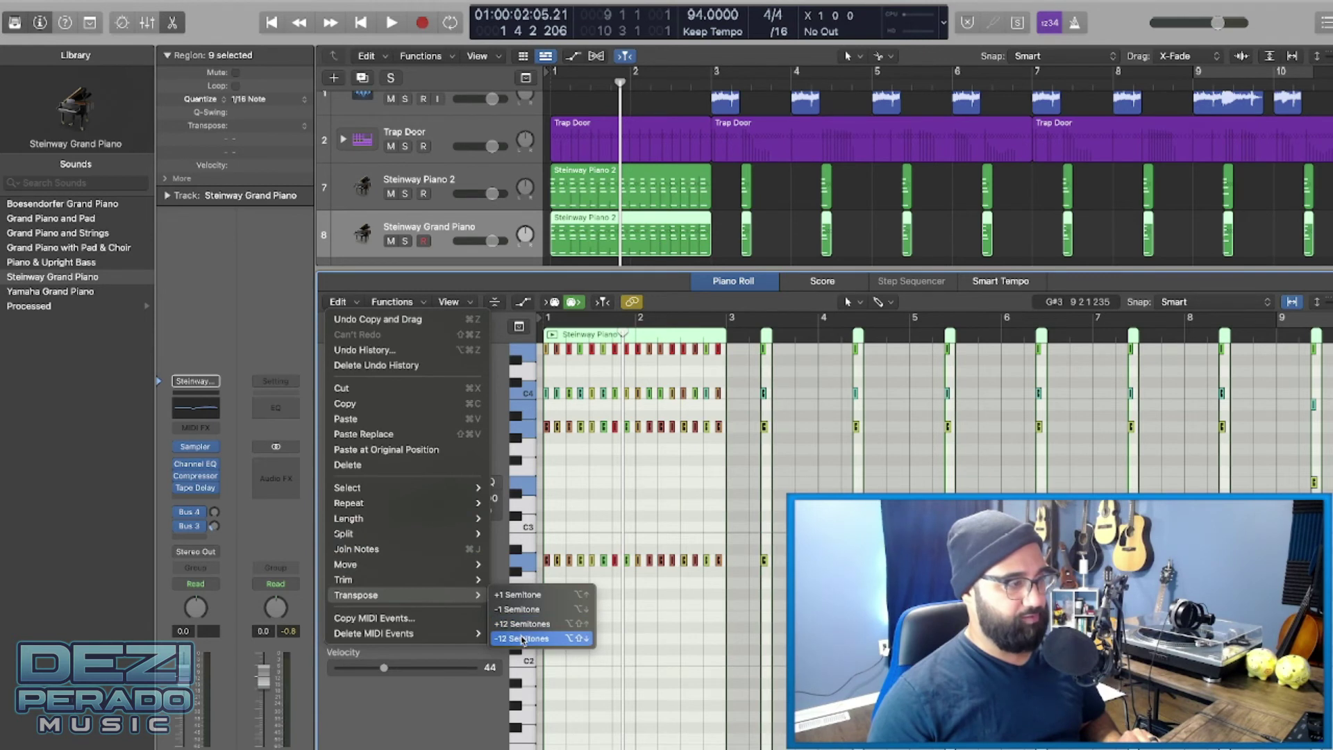
pyautogui.click(523, 639)
# - Play the arrangement from bar 1 to hear the layered piano octaves with the drums and sample, and stop playback
pyautogui.click(552, 85)
pyautogui.press('space')
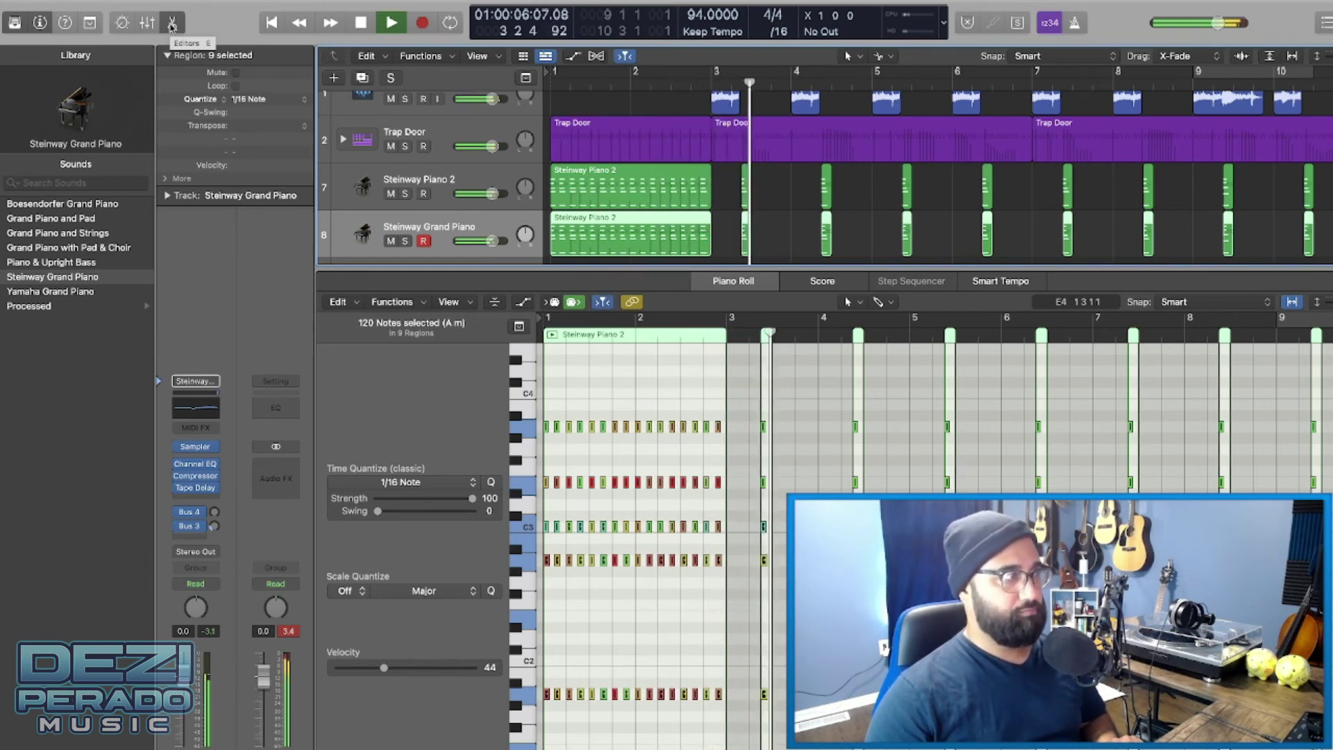
pyautogui.click(359, 23)
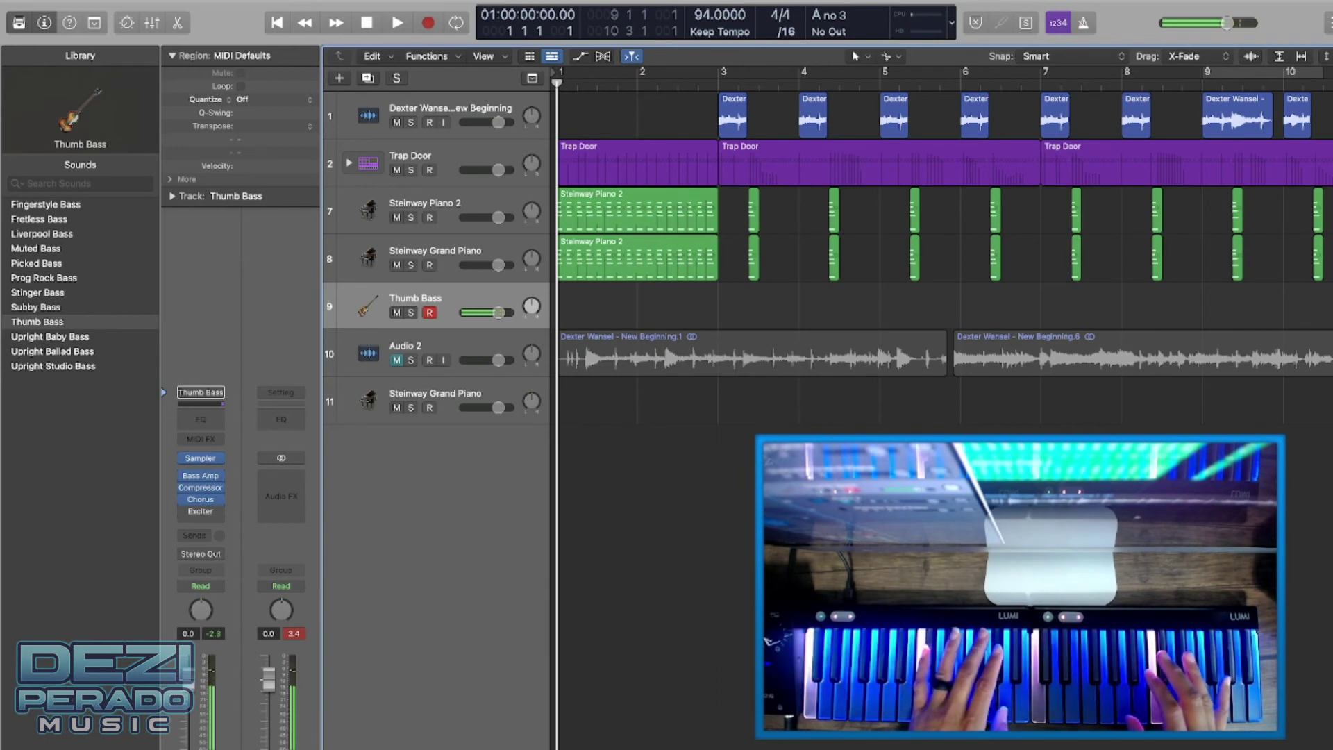
# - Record a bass line on the Thumb Bass track from bar 1 into bar 10 over the arrangement
pyautogui.hscroll(1, 945, 257)
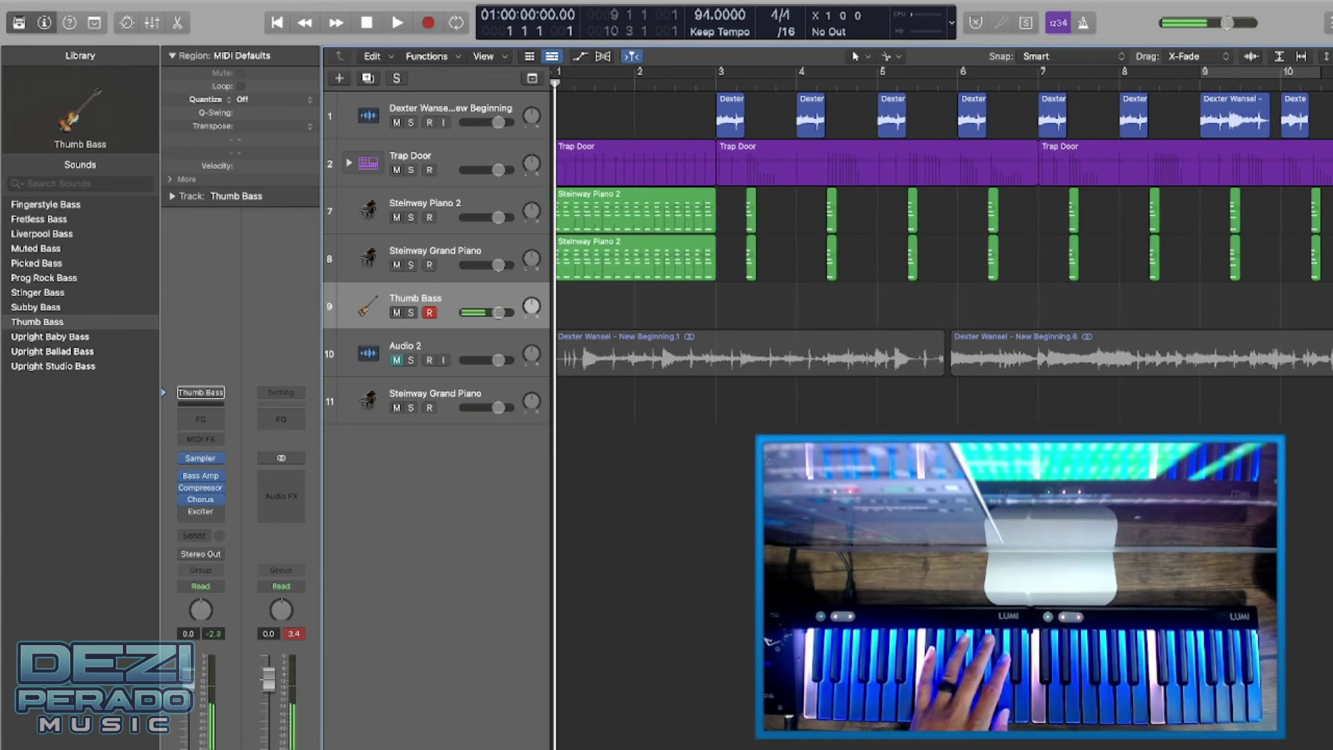
pyautogui.click(430, 25)
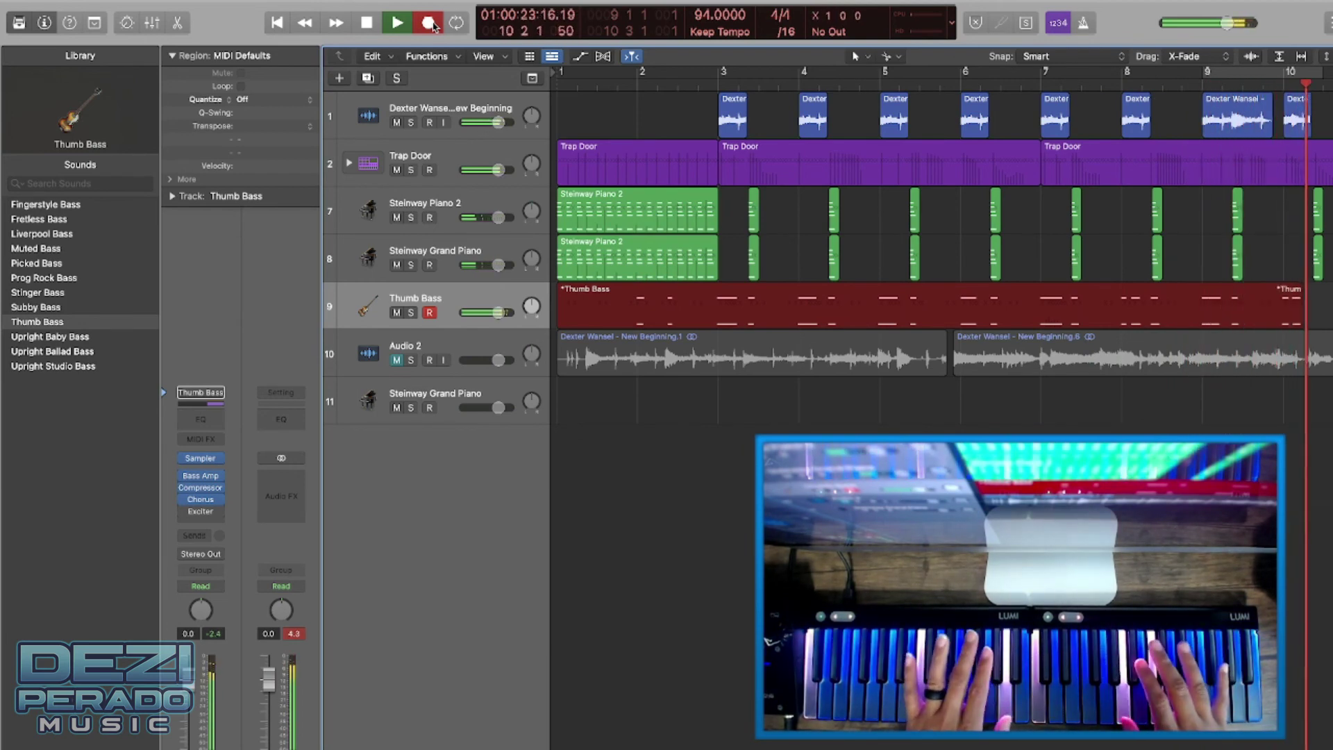
pyautogui.click(430, 24)
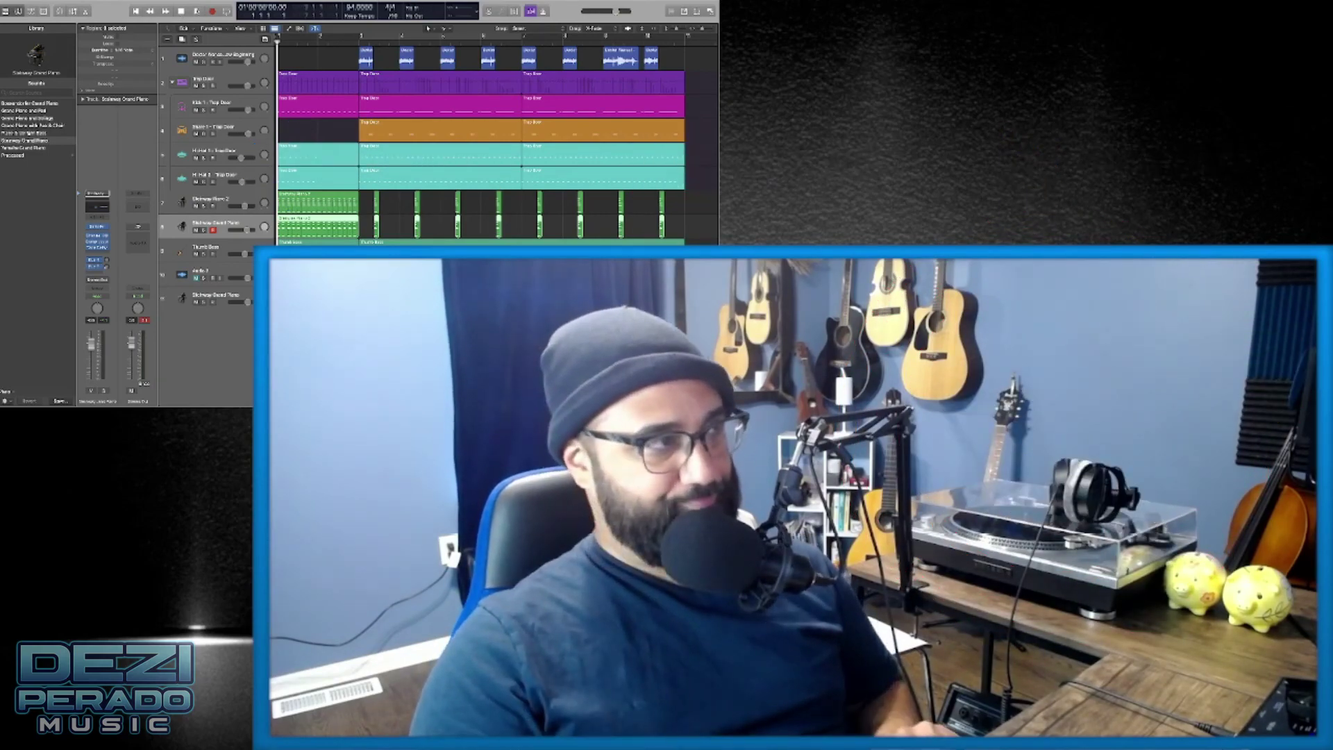
# - Play the beat, move the start of the cycle range to bar 3 so it ends at bar 11, and hide the Library
pyautogui.press('space')
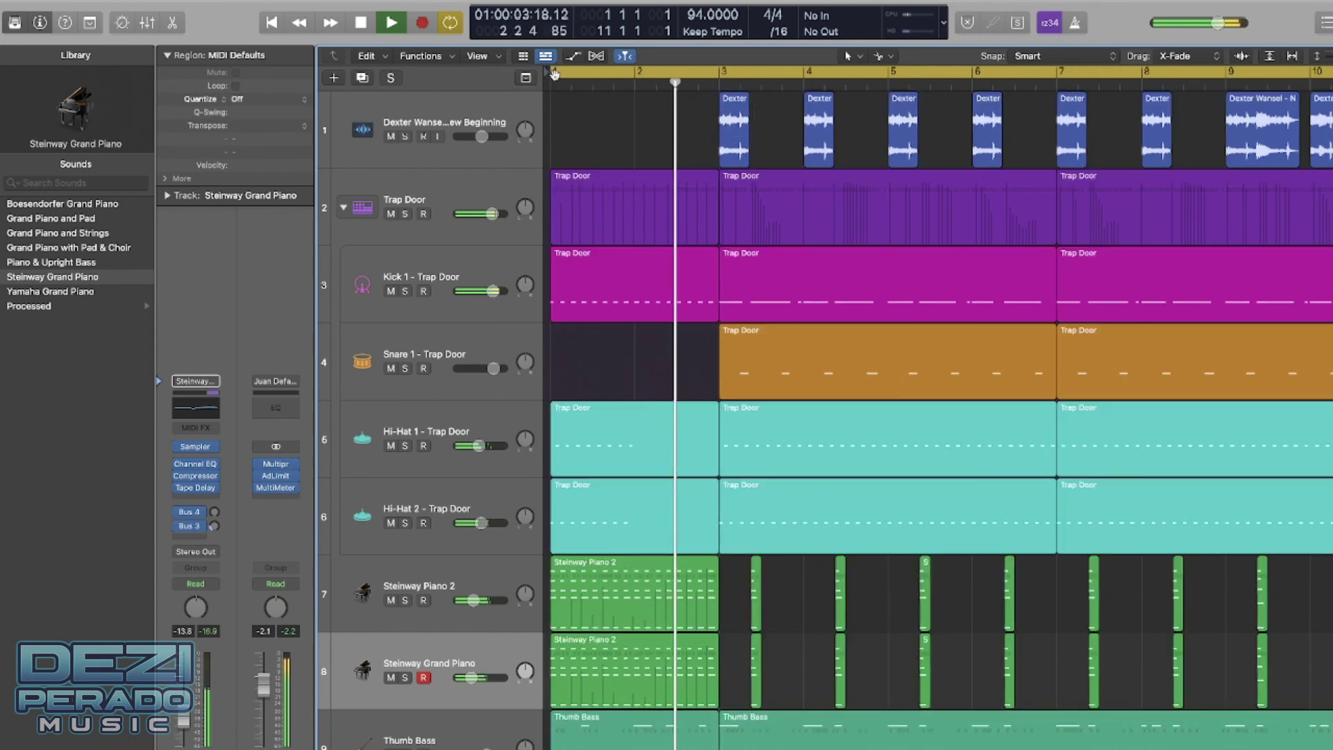
pyautogui.moveTo(553, 74); pyautogui.dragTo(714, 86)
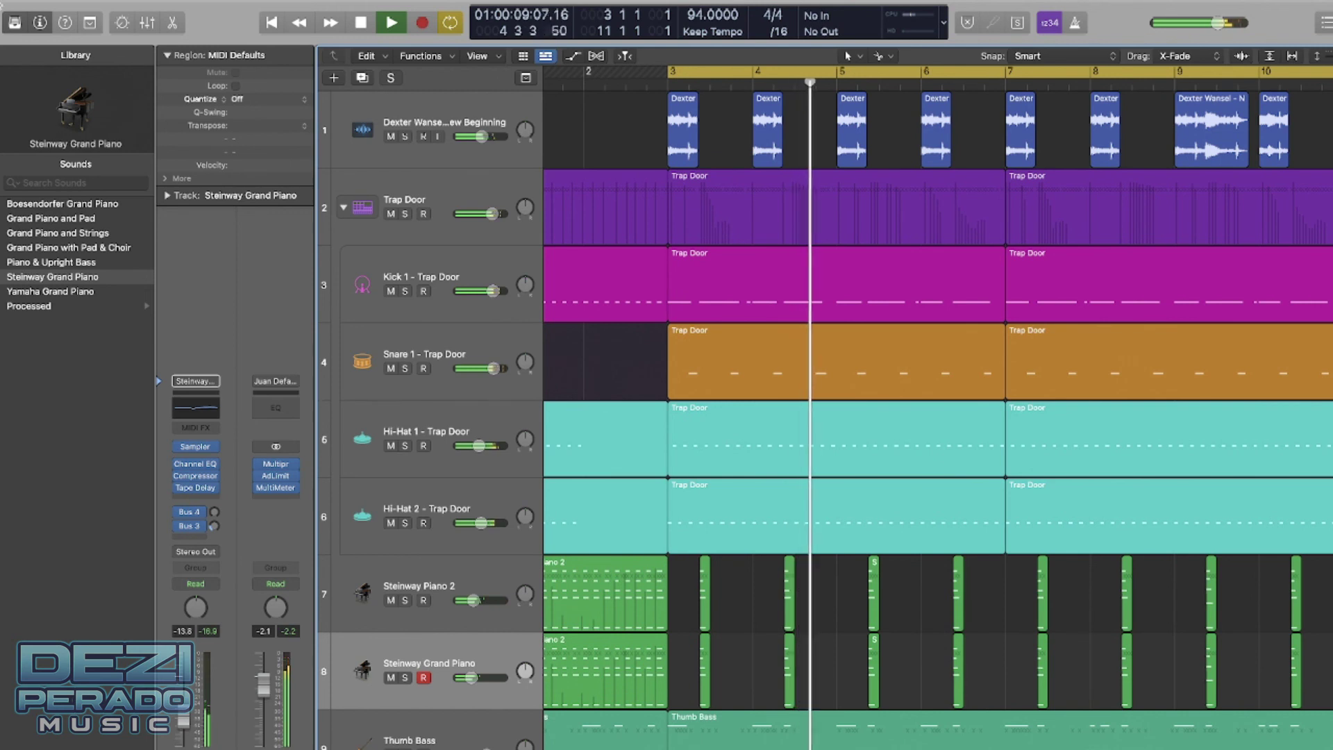
pyautogui.click(15, 25)
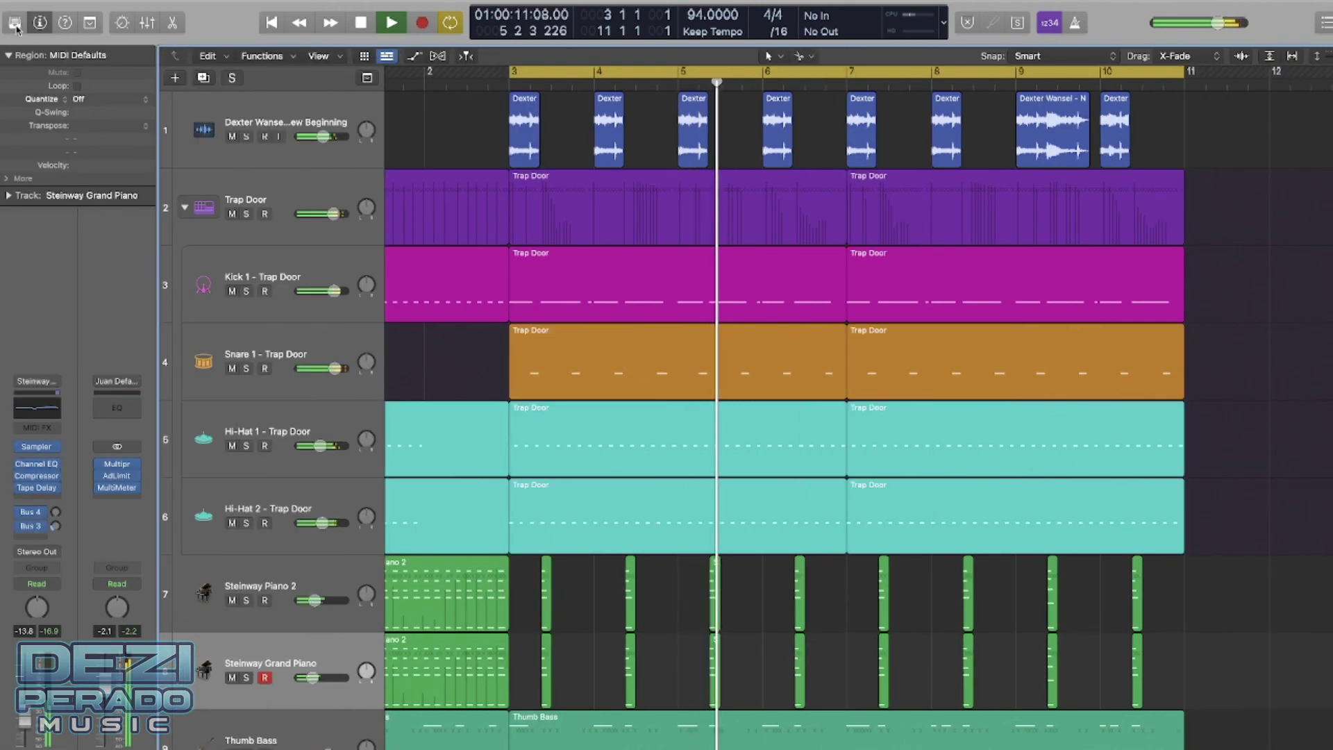